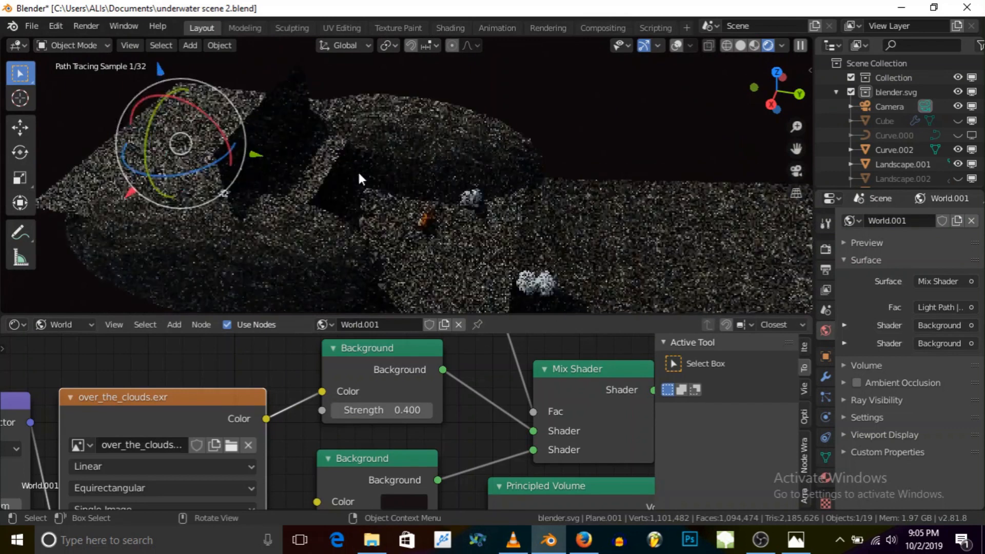
Step: Switch the viewport to solid shading and try to move the flat plane between the large rocks along the global Y axis
{"action": "left_click", "coordinate": [747, 46]}
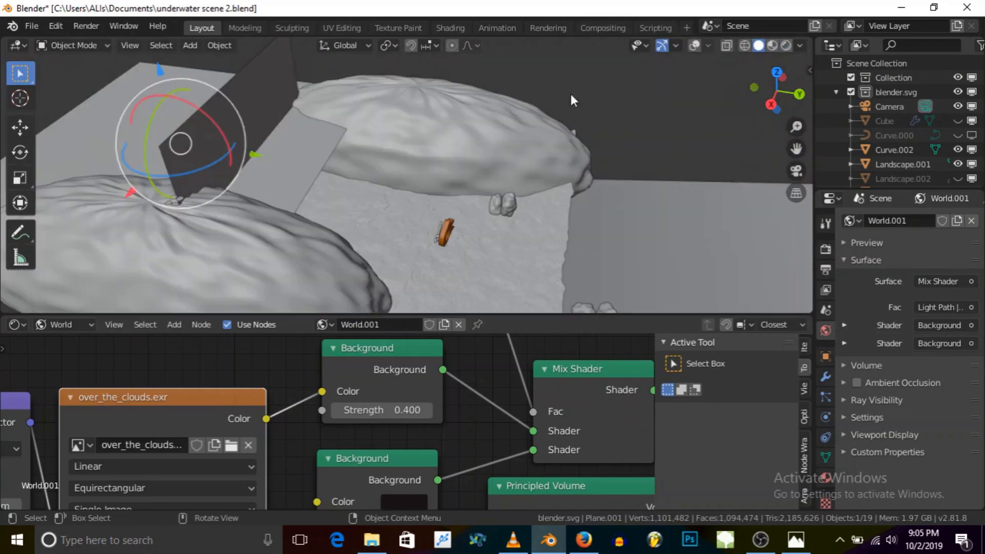
{"action": "key", "text": "g"}
{"action": "key", "text": "y"}
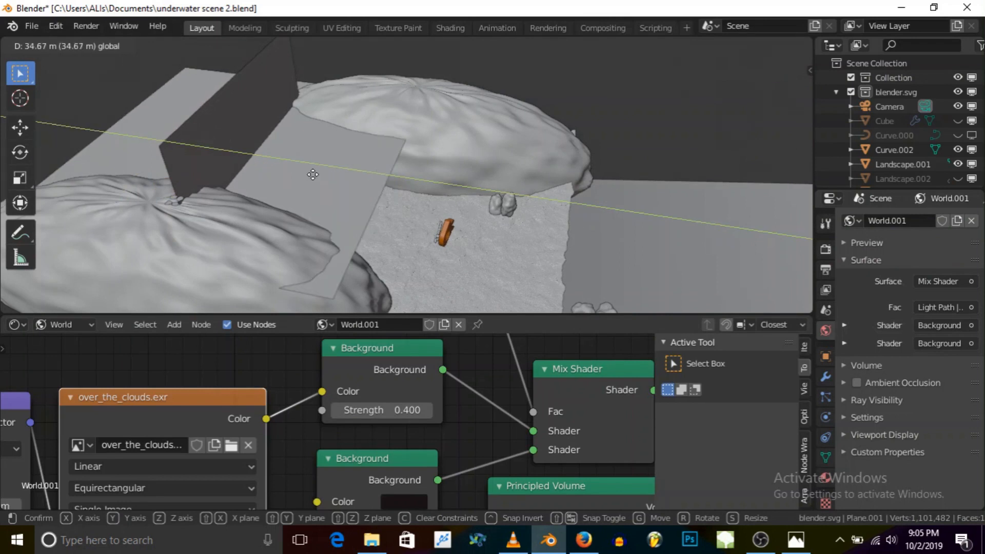
{"action": "left_click", "coordinate": [241, 178]}
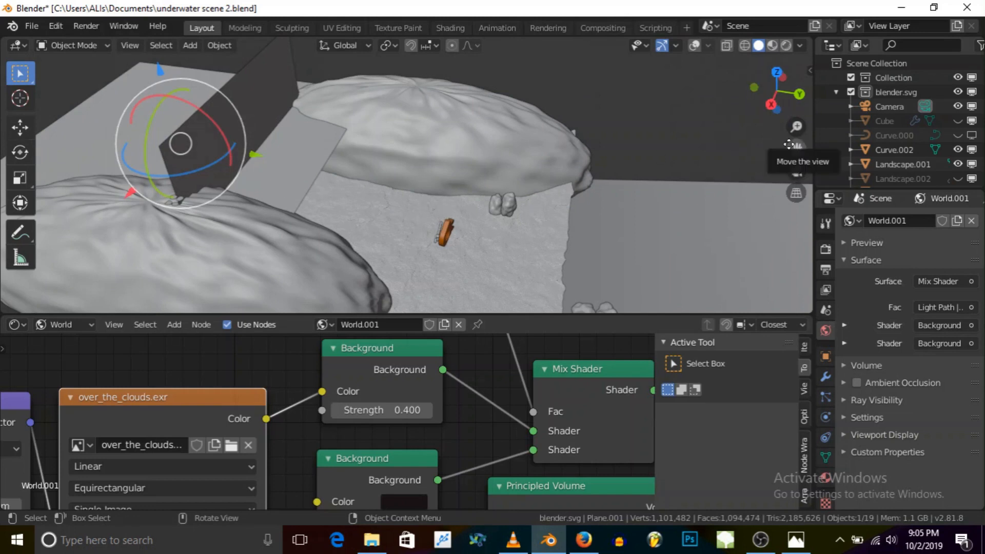
Step: Give the small rock at the edge of the ground its own single-user copy of the RCK LG material, named RCK SML
{"action": "scroll", "coordinate": [491, 136], "scroll_direction": "down", "scroll_amount": 6}
{"action": "scroll", "coordinate": [518, 199], "scroll_direction": "up", "scroll_amount": 6}
{"action": "left_click", "coordinate": [518, 164]}
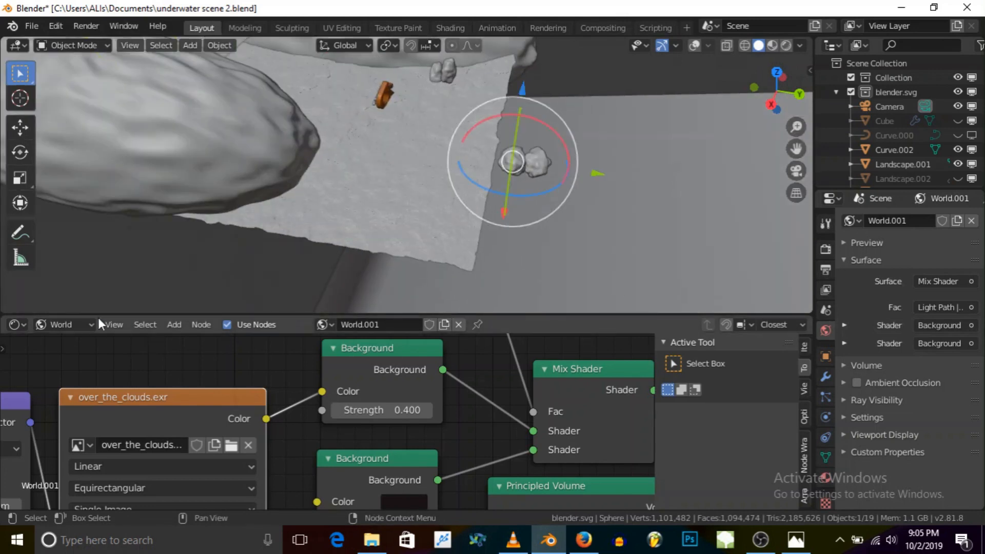
{"action": "left_click", "coordinate": [78, 324]}
{"action": "left_click", "coordinate": [70, 343]}
{"action": "left_click", "coordinate": [375, 324]}
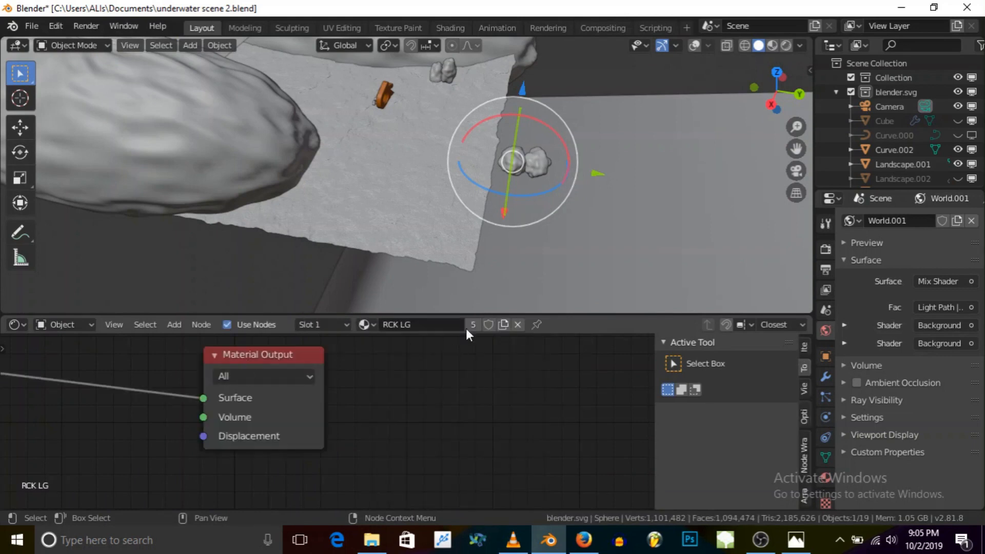
{"action": "left_click", "coordinate": [471, 325]}
{"action": "double_click", "coordinate": [402, 324]}
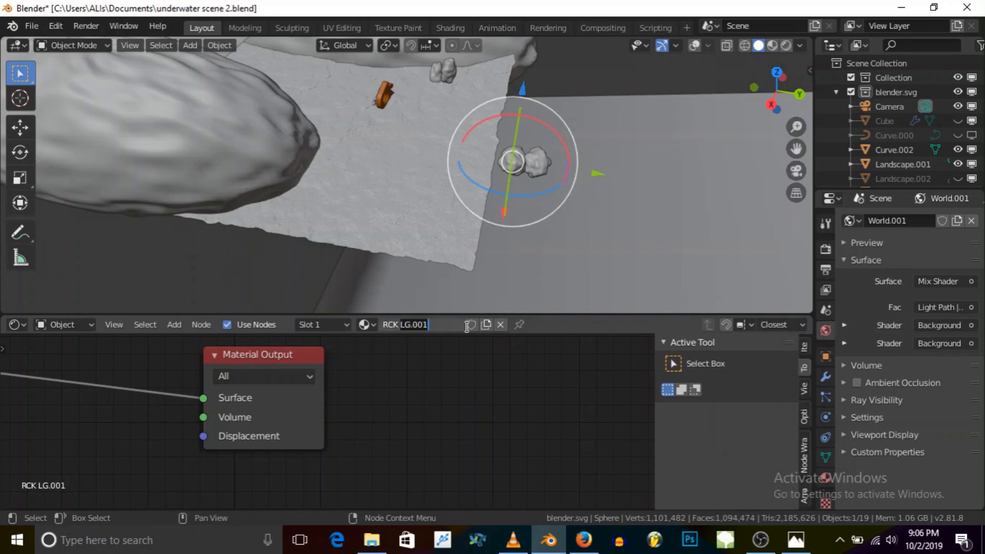
{"action": "type", "text": "RCK SML"}
{"action": "key", "text": "Return"}
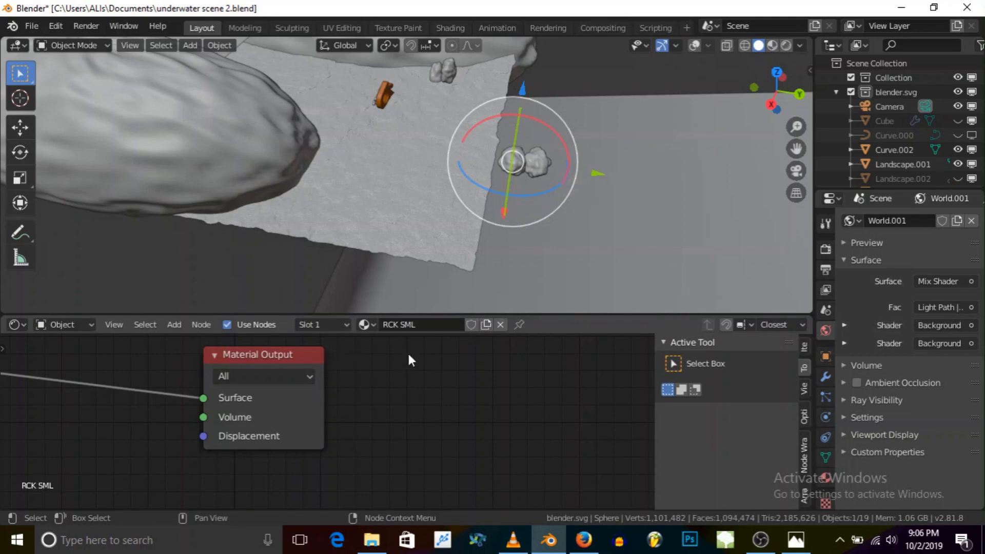
Step: Set the RCK SML material's Mapping node scale to 1 on all three axes
{"action": "scroll", "coordinate": [410, 409], "scroll_direction": "down", "scroll_amount": 9}
{"action": "middle_click_drag", "start_coordinate": [409, 409], "coordinate": [550, 387]}
{"action": "middle_click_drag", "start_coordinate": [315, 402], "coordinate": [434, 371]}
{"action": "scroll", "coordinate": [331, 396], "scroll_direction": "down", "scroll_amount": 3}
{"action": "middle_click_drag", "start_coordinate": [119, 439], "coordinate": [255, 394]}
{"action": "scroll", "coordinate": [206, 457], "scroll_direction": "up", "scroll_amount": 10}
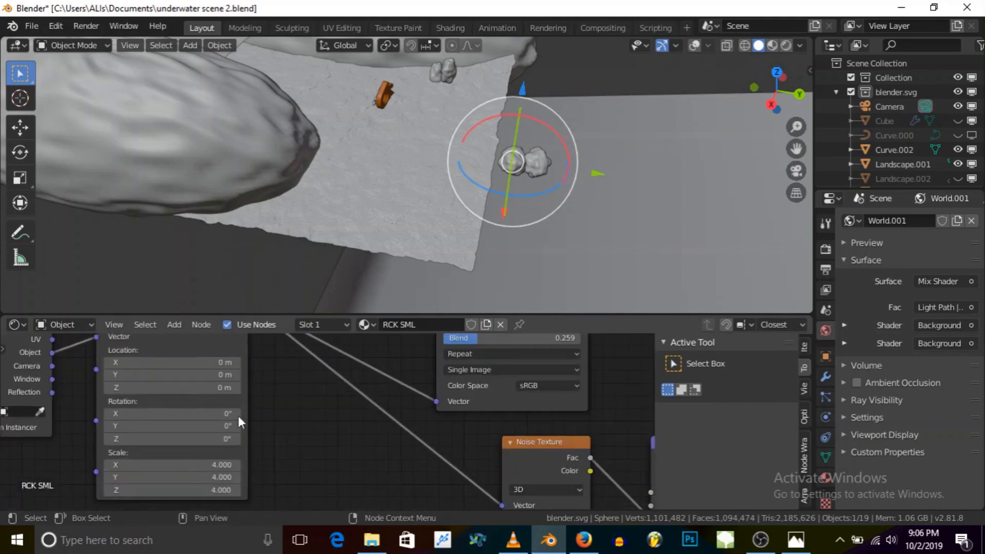
{"action": "middle_click_drag", "start_coordinate": [206, 469], "coordinate": [212, 446]}
{"action": "left_click_drag", "start_coordinate": [211, 446], "coordinate": [207, 468]}
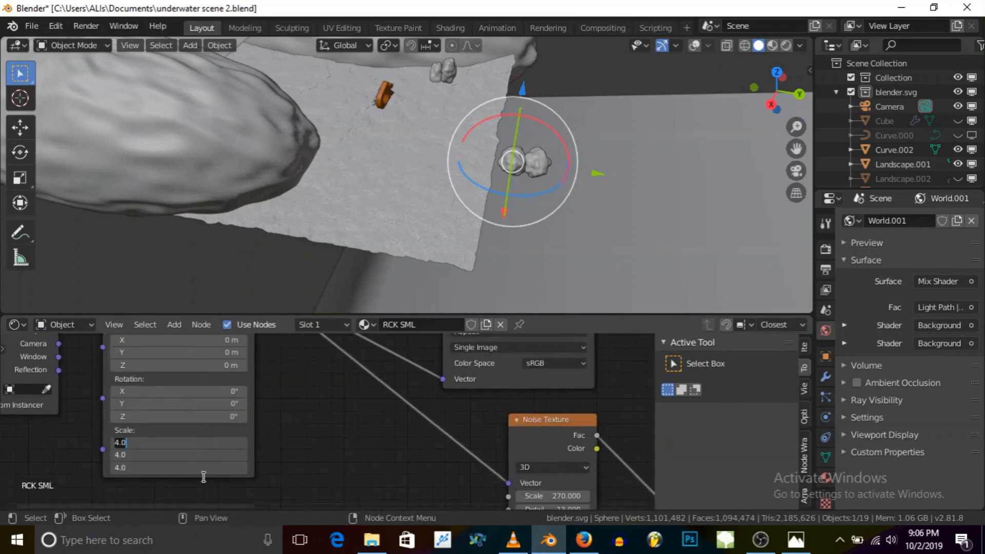
{"action": "type", "text": "1"}
{"action": "key", "text": "Return"}
Step: Preview the small rock in rendered shading and set its Mapping node scale to 0.7 on all three axes
{"action": "scroll", "coordinate": [520, 124], "scroll_direction": "up", "scroll_amount": 5}
{"action": "scroll", "coordinate": [540, 119], "scroll_direction": "down", "scroll_amount": 2}
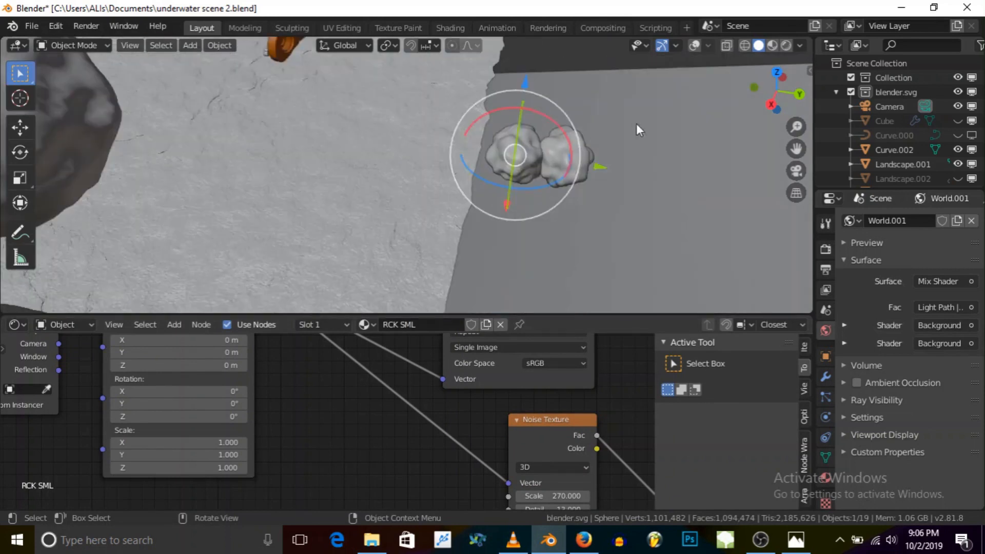
{"action": "left_click", "coordinate": [786, 45]}
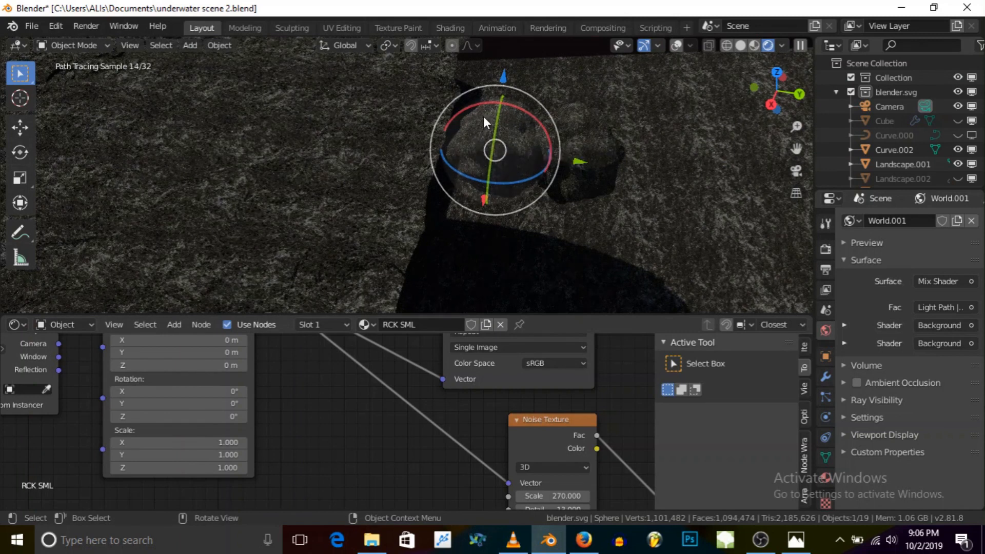
{"action": "left_click_drag", "start_coordinate": [219, 442], "coordinate": [218, 474]}
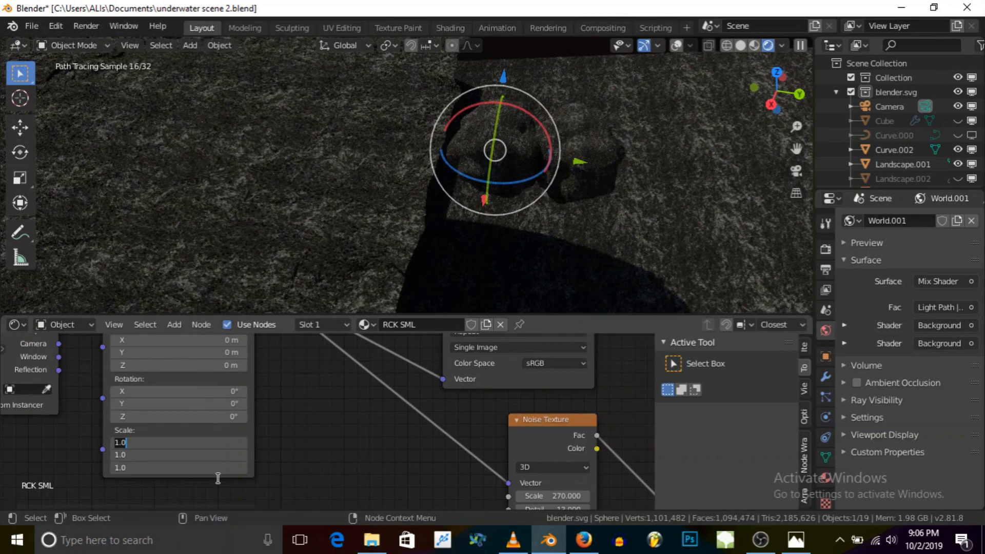
{"action": "type", "text": "0.7"}
{"action": "key", "text": "Return"}
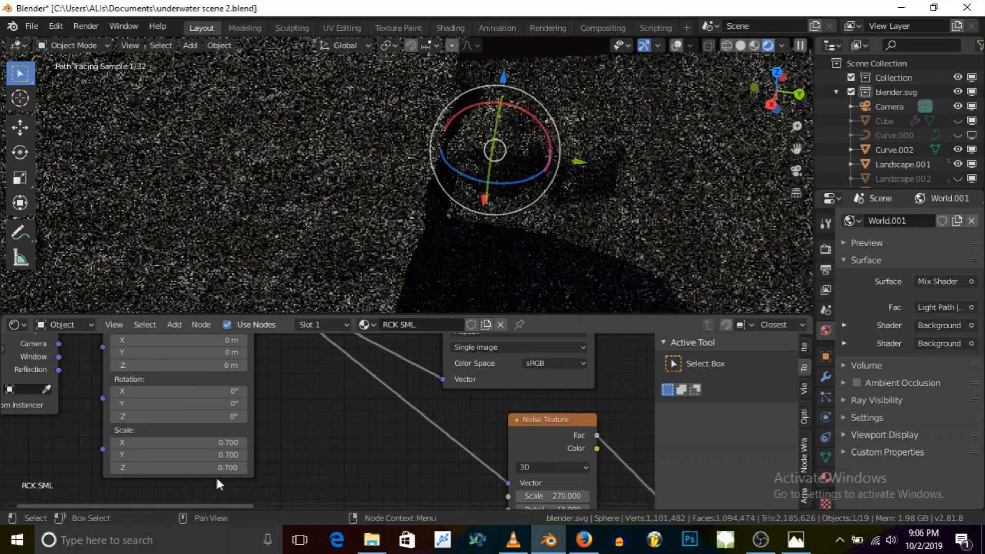
Step: View the rendered scene through the camera with the viewport gizmos hidden
{"action": "scroll", "coordinate": [311, 267], "scroll_direction": "down", "scroll_amount": 7}
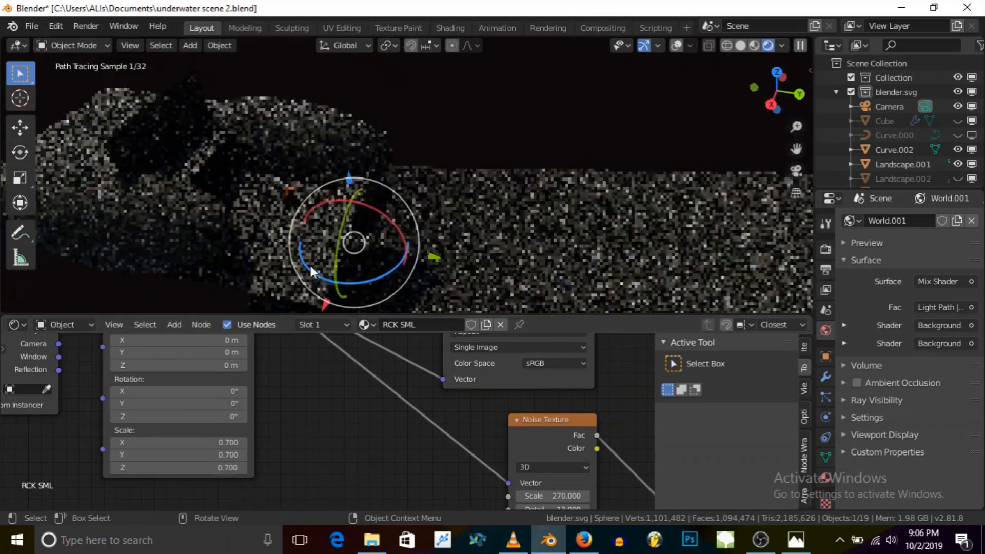
{"action": "scroll", "coordinate": [315, 199], "scroll_direction": "up", "scroll_amount": 2}
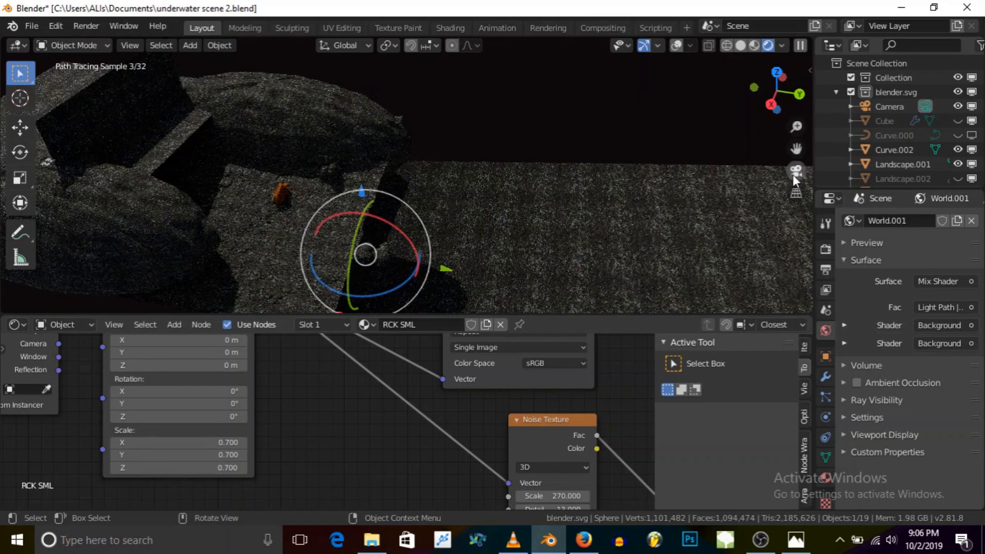
{"action": "left_click", "coordinate": [795, 171]}
{"action": "left_click", "coordinate": [643, 45]}
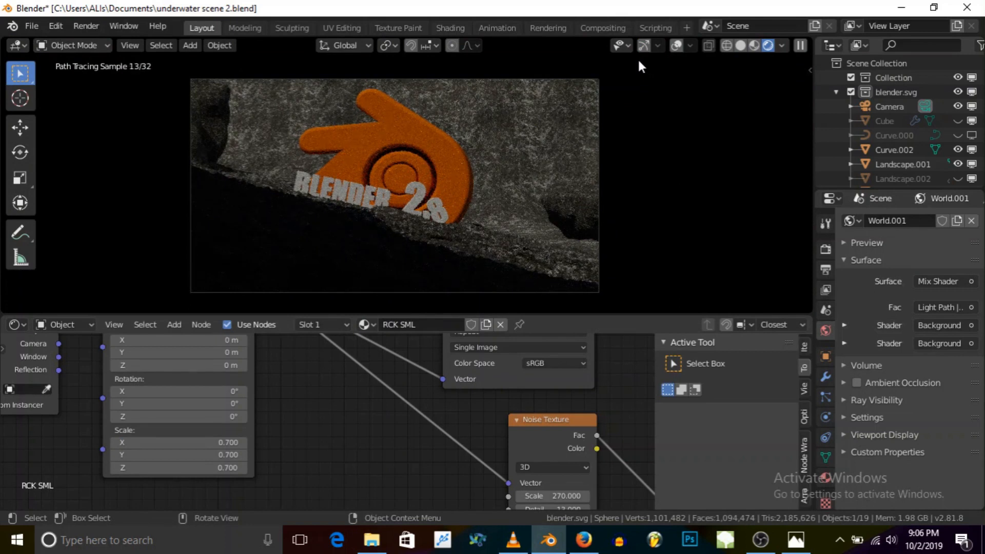
Step: Open the world's shader nodes and lower the strength of the over_the_clouds.exr Background node to 0.2
{"action": "scroll", "coordinate": [377, 236], "scroll_direction": "up", "scroll_amount": 4}
{"action": "scroll", "coordinate": [365, 393], "scroll_direction": "down", "scroll_amount": 2}
{"action": "left_click", "coordinate": [72, 325]}
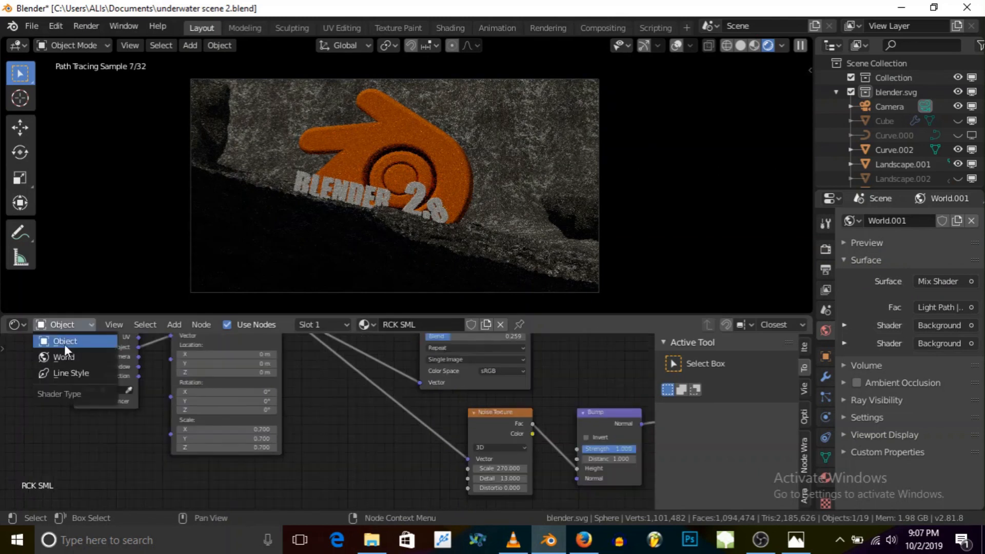
{"action": "left_click", "coordinate": [63, 350]}
{"action": "scroll", "coordinate": [349, 388], "scroll_direction": "down", "scroll_amount": 10}
{"action": "middle_click_drag", "start_coordinate": [532, 374], "coordinate": [326, 433]}
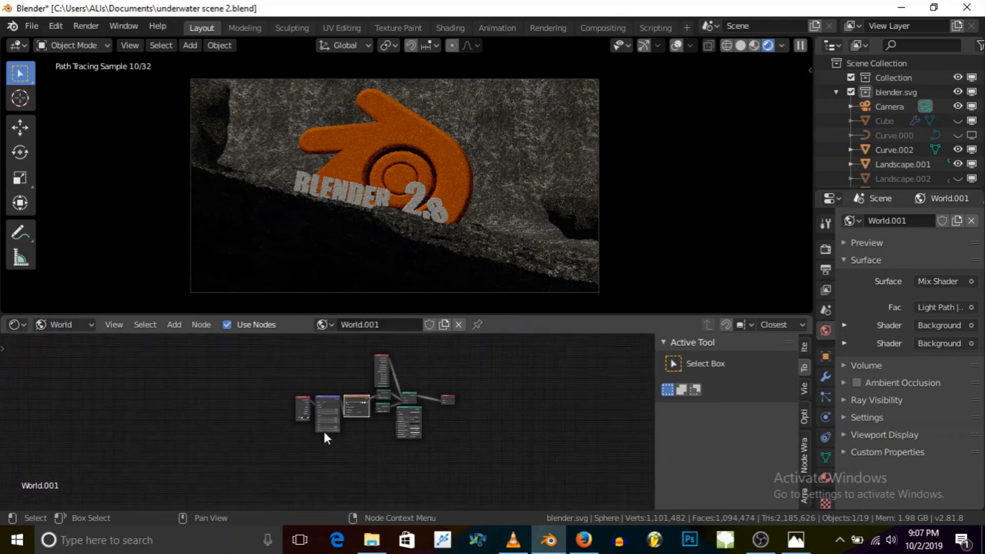
{"action": "scroll", "coordinate": [324, 398], "scroll_direction": "up", "scroll_amount": 12}
{"action": "scroll", "coordinate": [413, 387], "scroll_direction": "up", "scroll_amount": 1}
{"action": "left_click", "coordinate": [411, 384]}
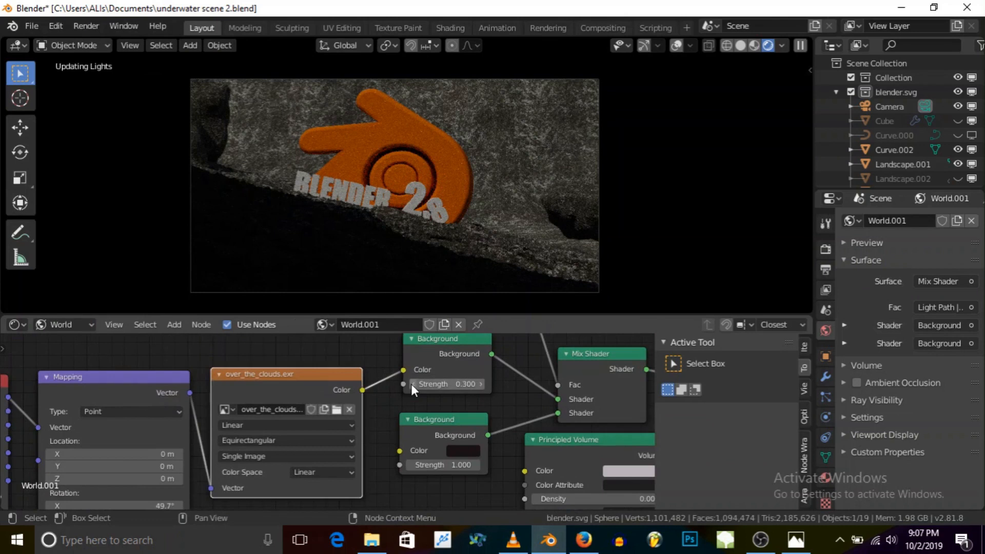
{"action": "left_click", "coordinate": [411, 384]}
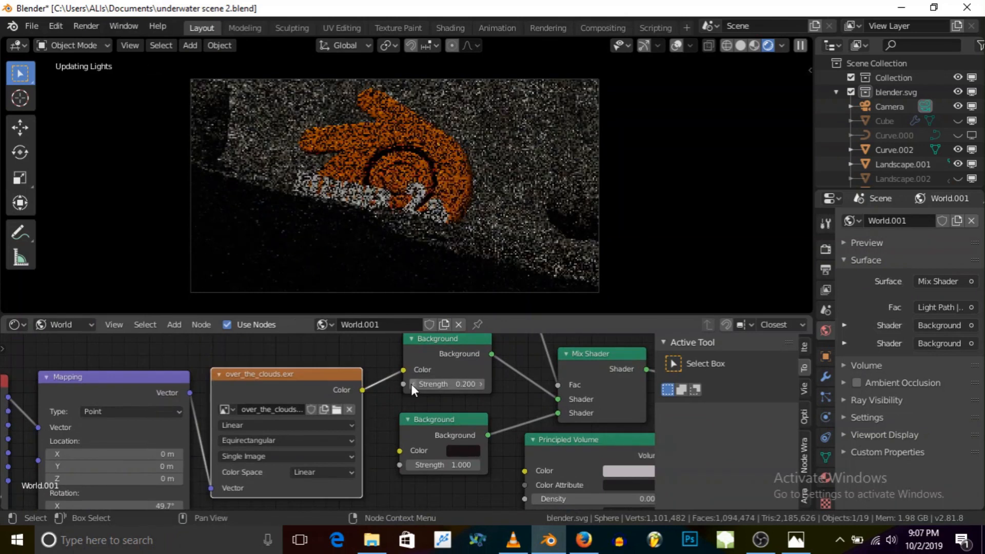
Step: Leave the camera view, switch to solid shading and duplicate the flat plane between the two large rocks in place
{"action": "scroll", "coordinate": [328, 411], "scroll_direction": "down", "scroll_amount": 6}
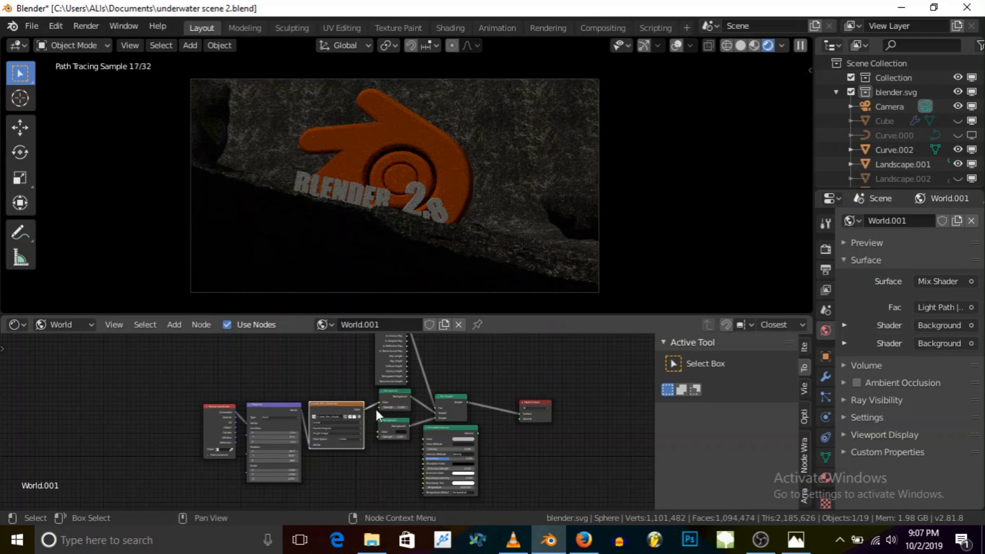
{"action": "scroll", "coordinate": [461, 262], "scroll_direction": "down", "scroll_amount": 3}
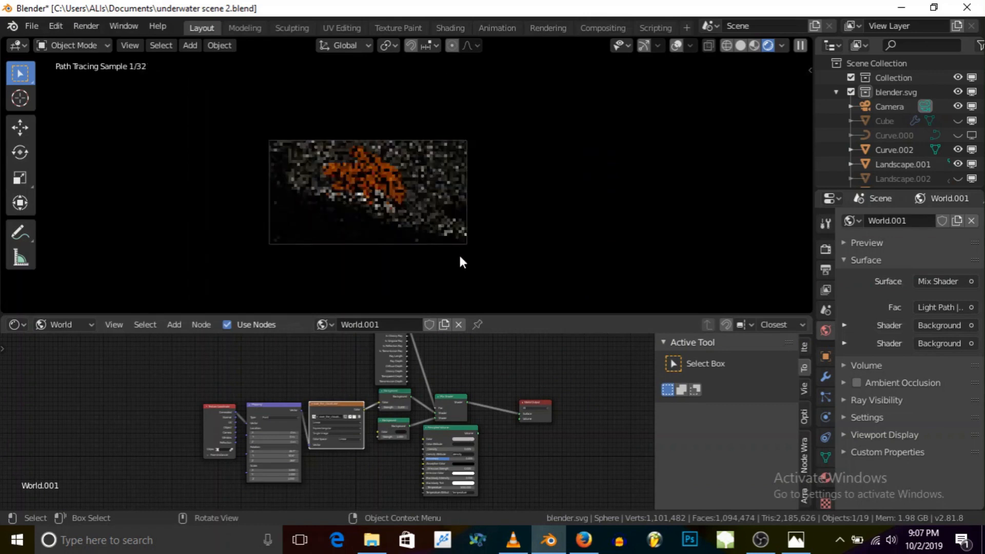
{"action": "mouse_move", "coordinate": [460, 262]}
{"action": "middle_mouse_down"}
{"action": "mouse_move", "coordinate": [348, 220]}
{"action": "mouse_move", "coordinate": [270, 251]}
{"action": "mouse_move", "coordinate": [291, 179]}
{"action": "mouse_move", "coordinate": [171, 170]}
{"action": "mouse_move", "coordinate": [208, 155]}
{"action": "mouse_move", "coordinate": [235, 183]}
{"action": "mouse_move", "coordinate": [223, 100]}
{"action": "mouse_move", "coordinate": [235, 119]}
{"action": "middle_mouse_up"}
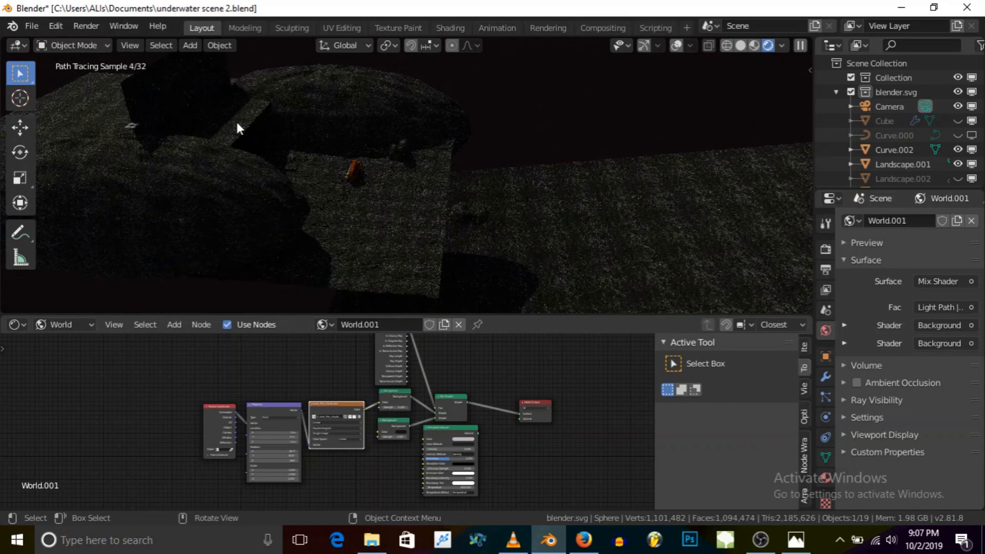
{"action": "left_click", "coordinate": [237, 123]}
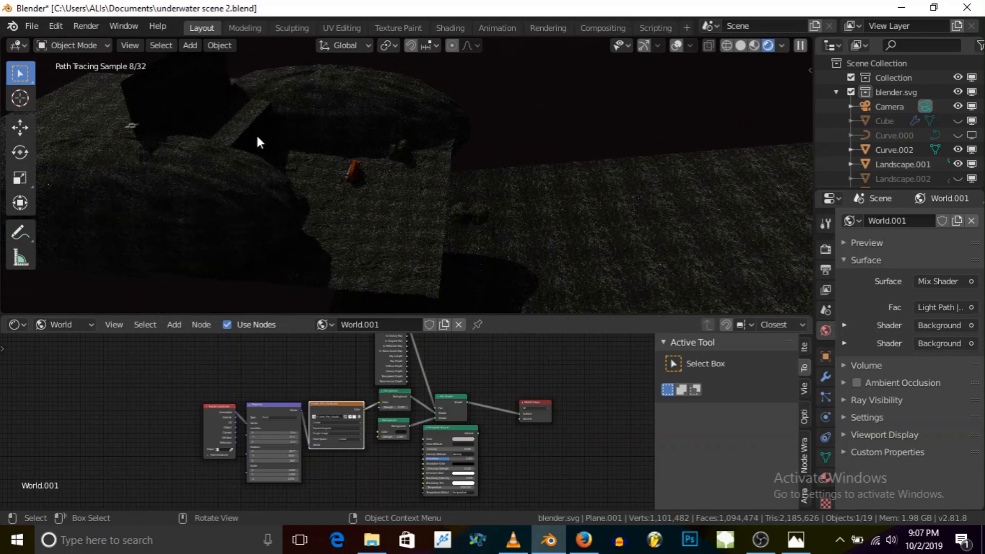
{"action": "middle_click_drag", "start_coordinate": [257, 140], "coordinate": [390, 129]}
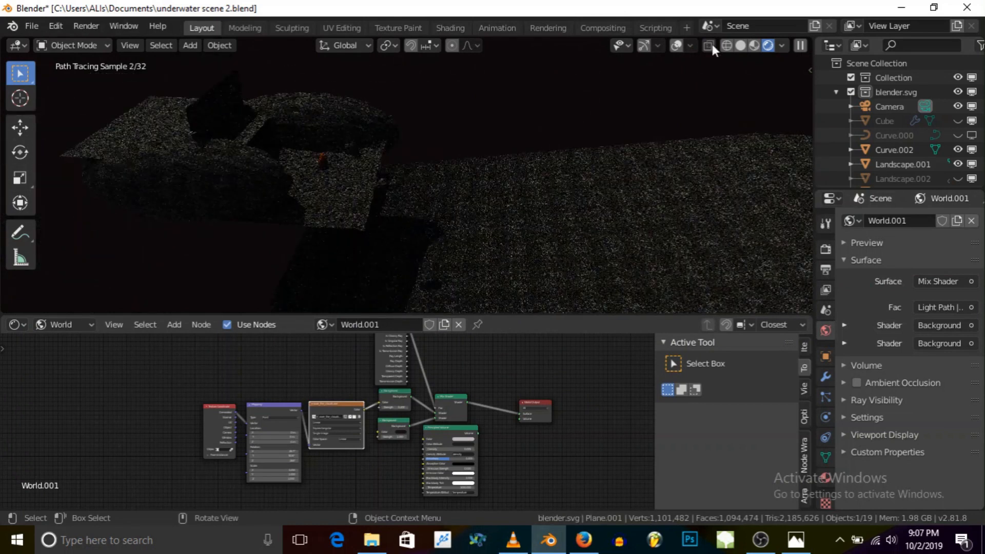
{"action": "left_click", "coordinate": [740, 46]}
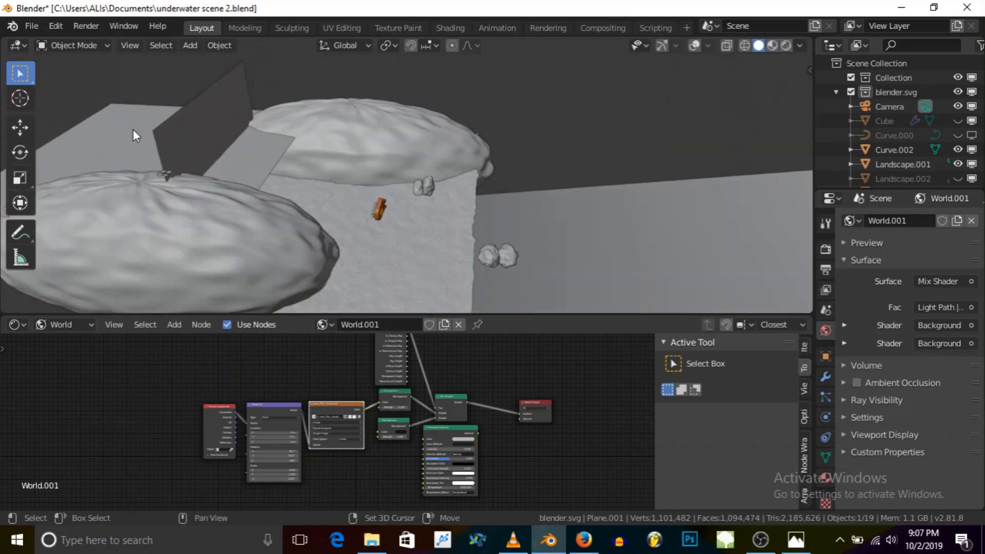
{"action": "key", "text": "shift+d"}
{"action": "left_click", "coordinate": [242, 149]}
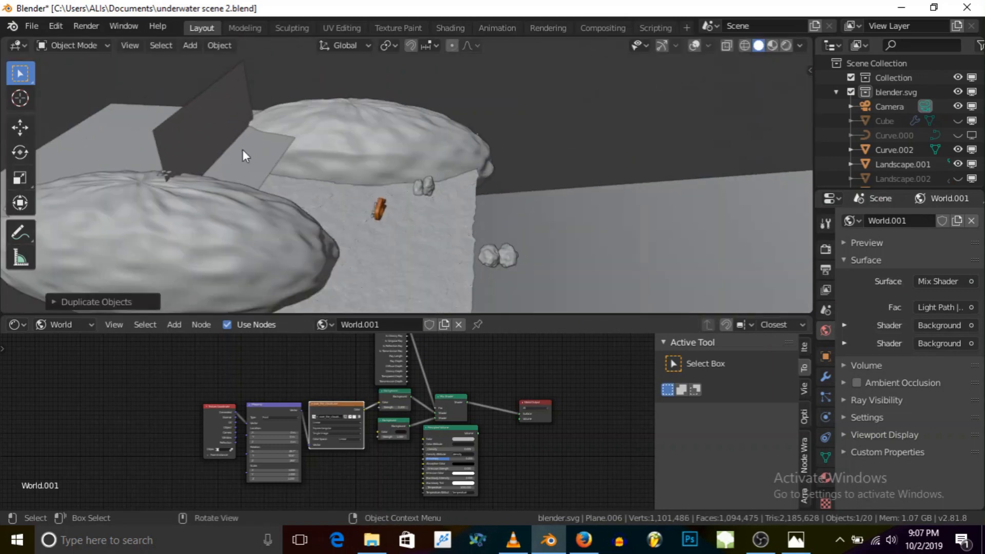
Step: Show the viewport gizmos and raise the duplicated plane slightly along the Z axis above the original
{"action": "scroll", "coordinate": [242, 149], "scroll_direction": "down", "scroll_amount": 3}
{"action": "left_click", "coordinate": [662, 46]}
{"action": "scroll", "coordinate": [143, 159], "scroll_direction": "up", "scroll_amount": 3}
{"action": "scroll", "coordinate": [199, 136], "scroll_direction": "down", "scroll_amount": 3}
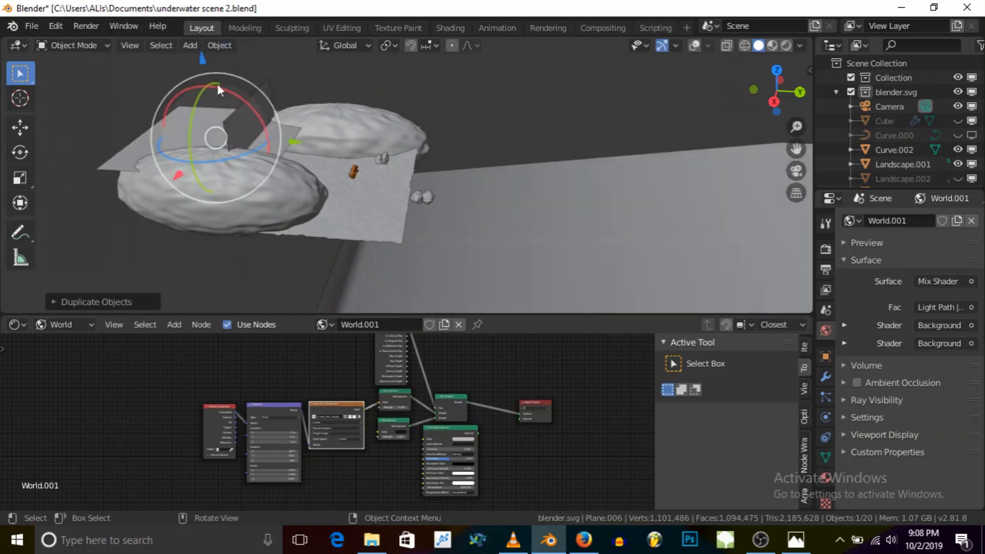
{"action": "left_click_drag", "start_coordinate": [204, 60], "coordinate": [205, 56]}
{"action": "scroll", "coordinate": [319, 152], "scroll_direction": "up", "scroll_amount": 5}
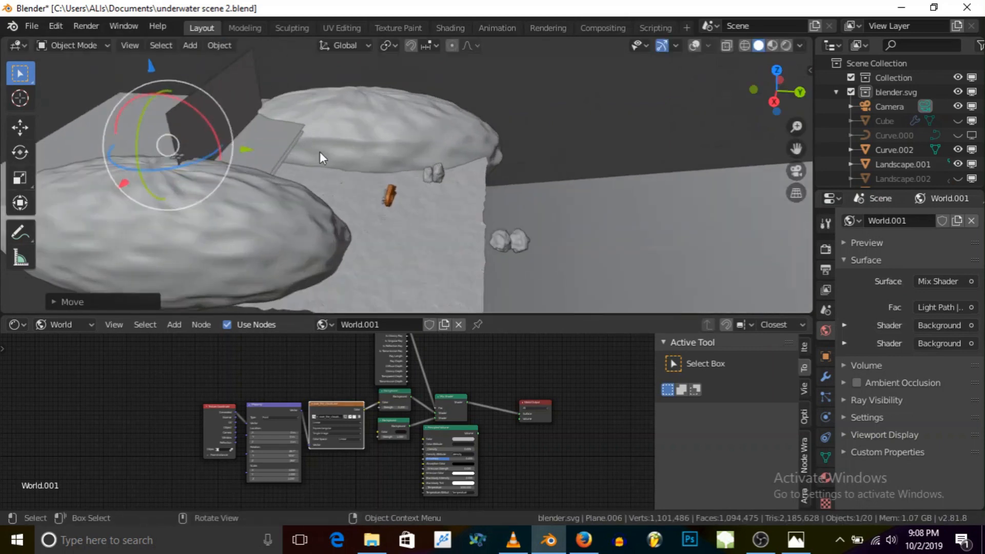
{"action": "mouse_move", "coordinate": [282, 138]}
{"action": "middle_mouse_down"}
{"action": "mouse_move", "coordinate": [276, 123]}
{"action": "mouse_move", "coordinate": [265, 130]}
{"action": "middle_mouse_up"}
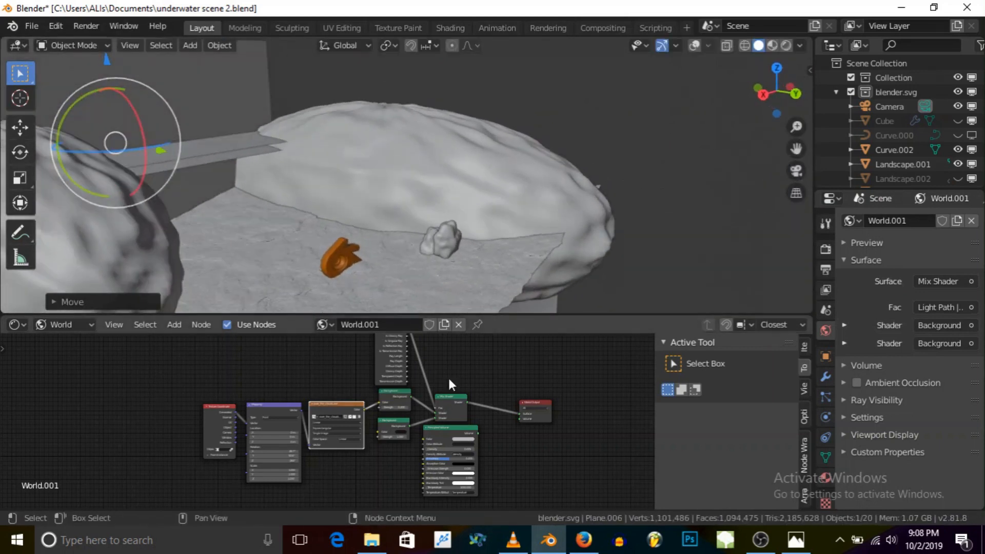
Step: Unlink the RCK LG material from the duplicated plane and create a new material for it
{"action": "left_click", "coordinate": [62, 323]}
{"action": "left_click", "coordinate": [103, 340]}
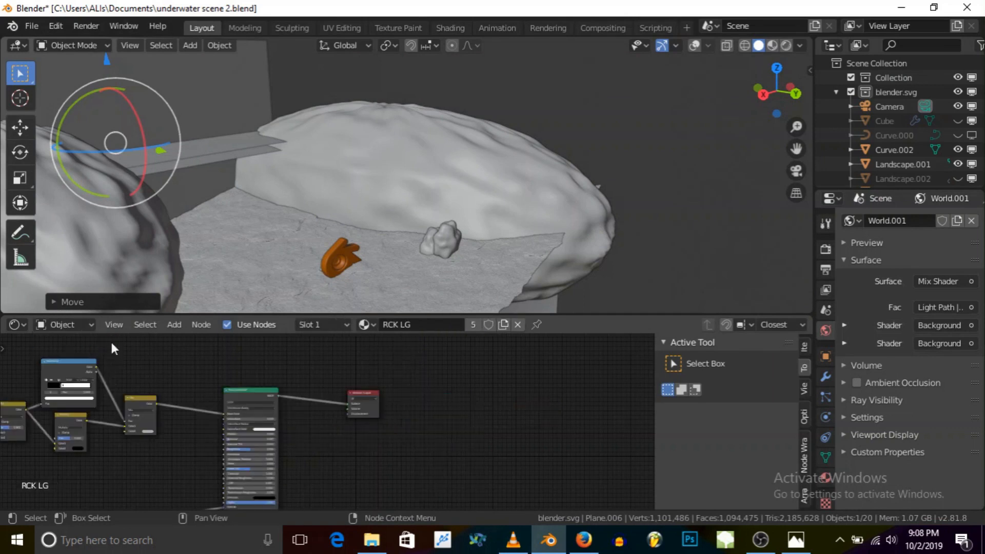
{"action": "left_click", "coordinate": [518, 325]}
{"action": "left_click", "coordinate": [422, 326]}
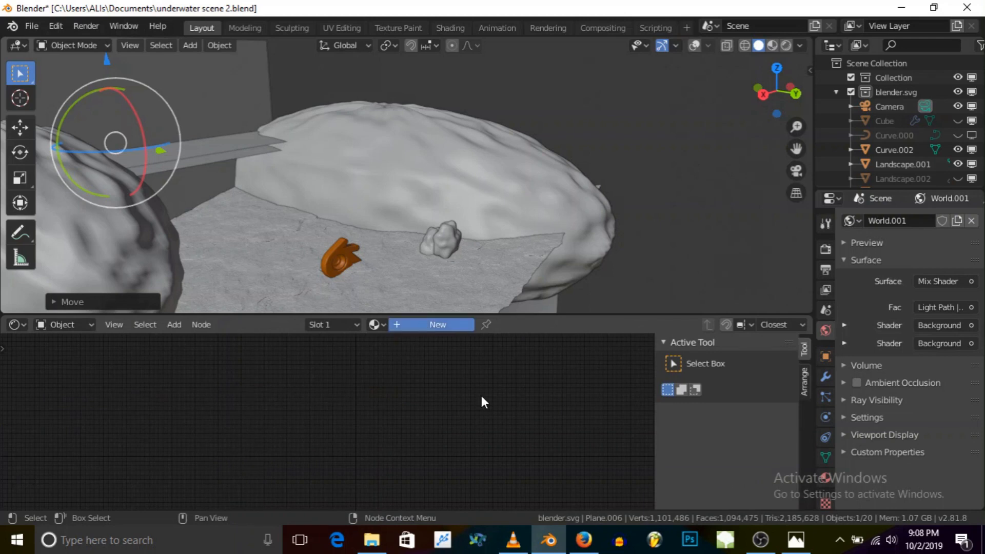
{"action": "middle_click_drag", "start_coordinate": [391, 433], "coordinate": [432, 397]}
{"action": "scroll", "coordinate": [421, 374], "scroll_direction": "up", "scroll_amount": 3}
Step: Switch the new material's Principled BSDF node to an Emission shader
{"action": "left_click", "coordinate": [418, 352]}
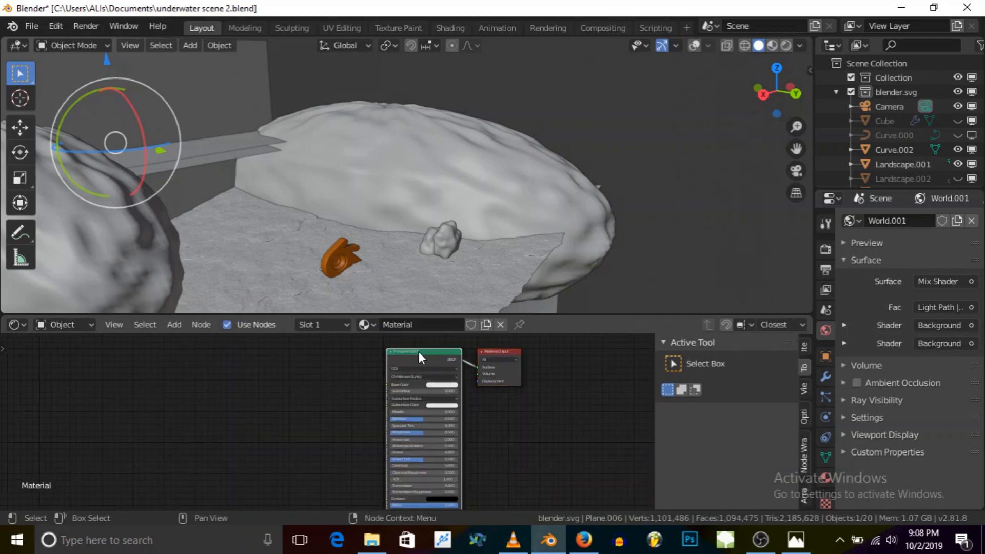
{"action": "key", "text": "shift+s"}
{"action": "mouse_move", "coordinate": [371, 294]}
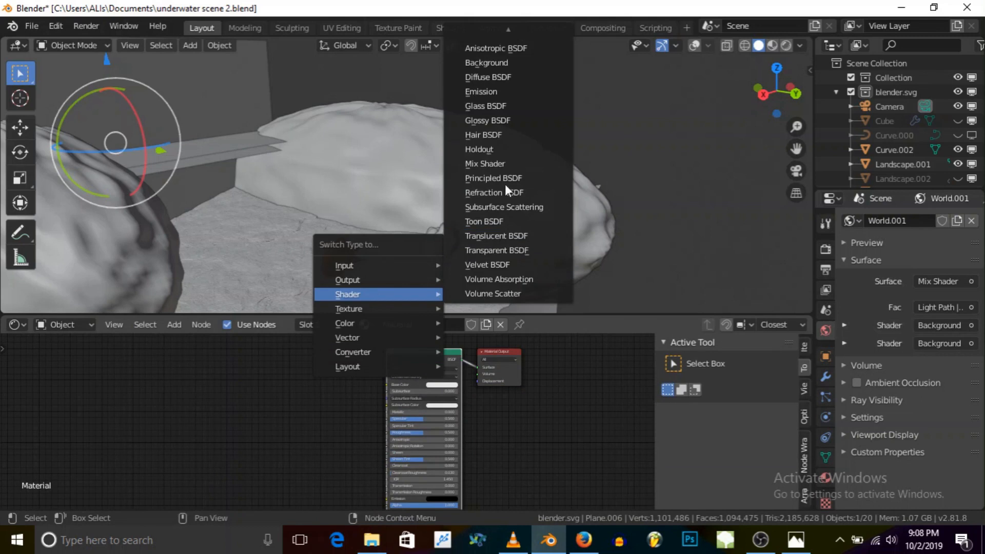
{"action": "left_click", "coordinate": [492, 93]}
{"action": "scroll", "coordinate": [430, 360], "scroll_direction": "up", "scroll_amount": 3}
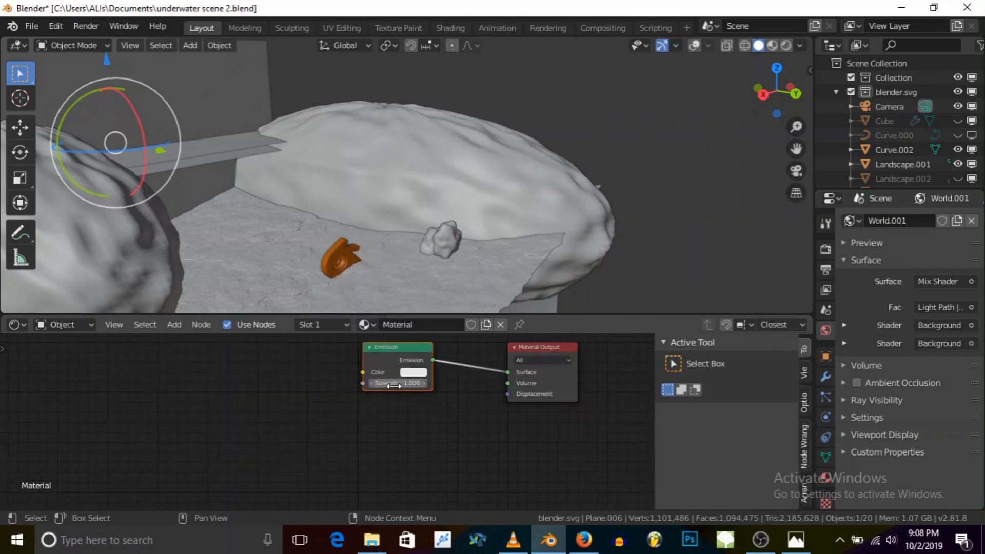
Step: Switch to rendered shading and shift the emissive plane slightly along the Y axis over the gap between the rocks
{"action": "left_click", "coordinate": [786, 45]}
{"action": "scroll", "coordinate": [381, 371], "scroll_direction": "up", "scroll_amount": 1}
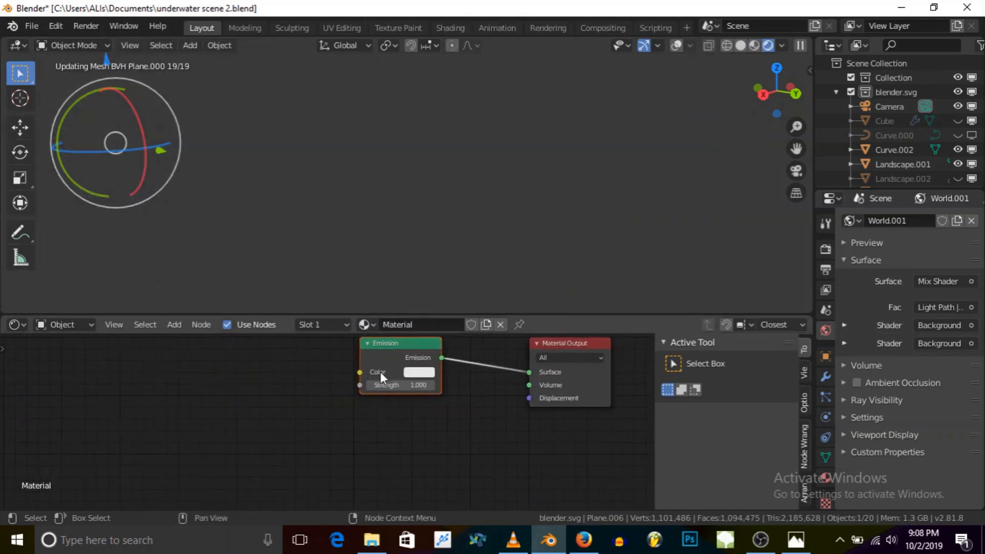
{"action": "middle_click_drag", "start_coordinate": [380, 371], "coordinate": [411, 383]}
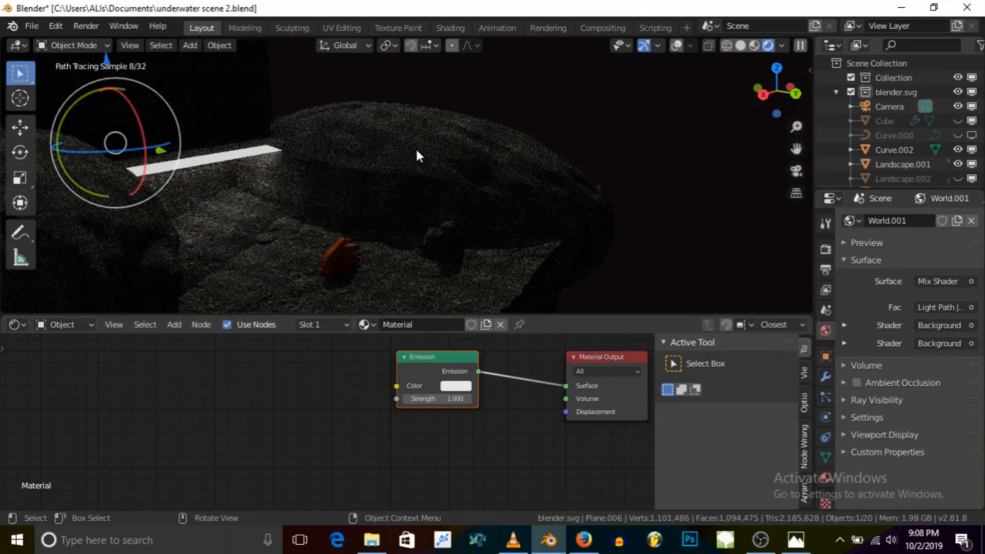
{"action": "left_click_drag", "start_coordinate": [160, 148], "coordinate": [171, 149]}
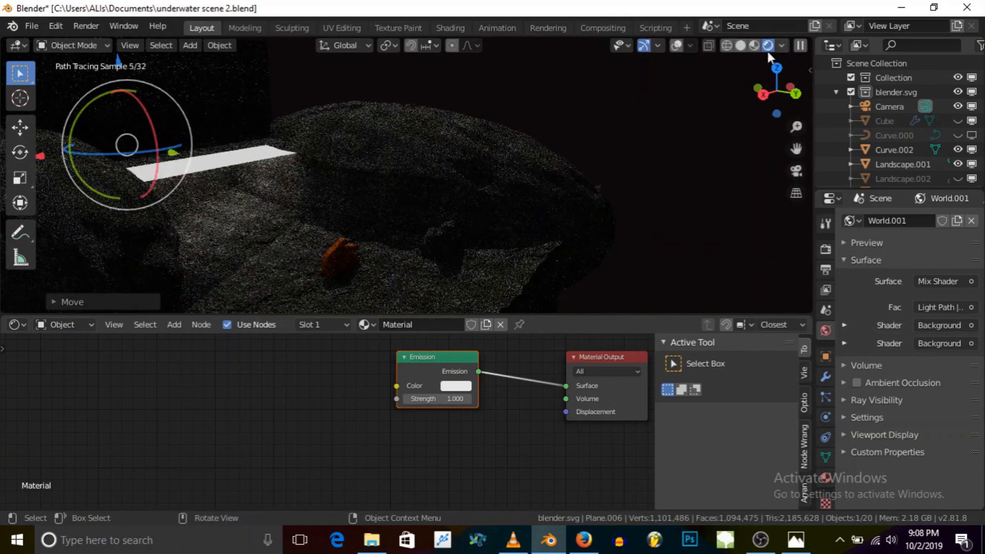
Step: Turn off the emissive plane's camera, shadow, glossy and volume scatter ray visibility and disable showing it in renders
{"action": "left_click", "coordinate": [824, 356]}
{"action": "scroll", "coordinate": [877, 423], "scroll_direction": "down", "scroll_amount": 2}
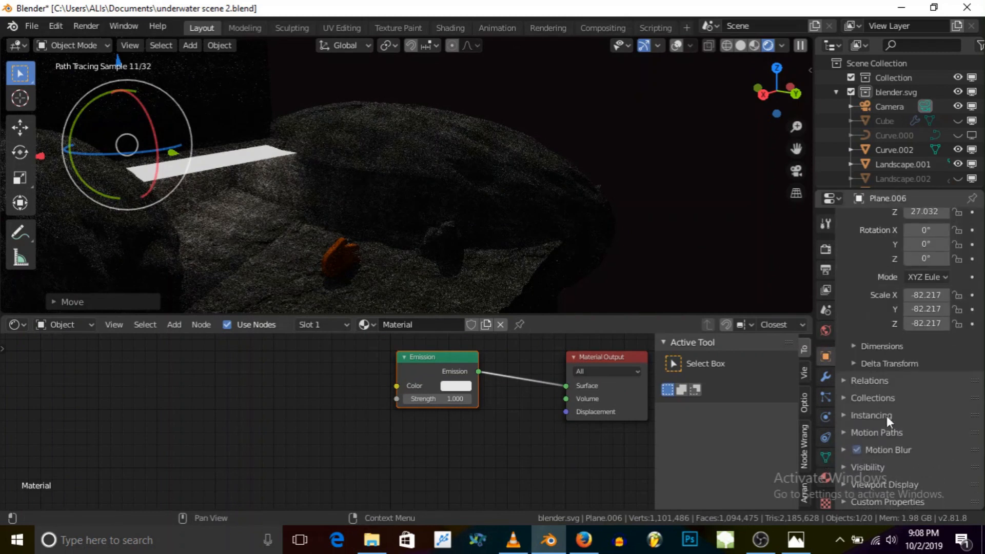
{"action": "left_click", "coordinate": [869, 468]}
{"action": "scroll", "coordinate": [874, 466], "scroll_direction": "down", "scroll_amount": 5}
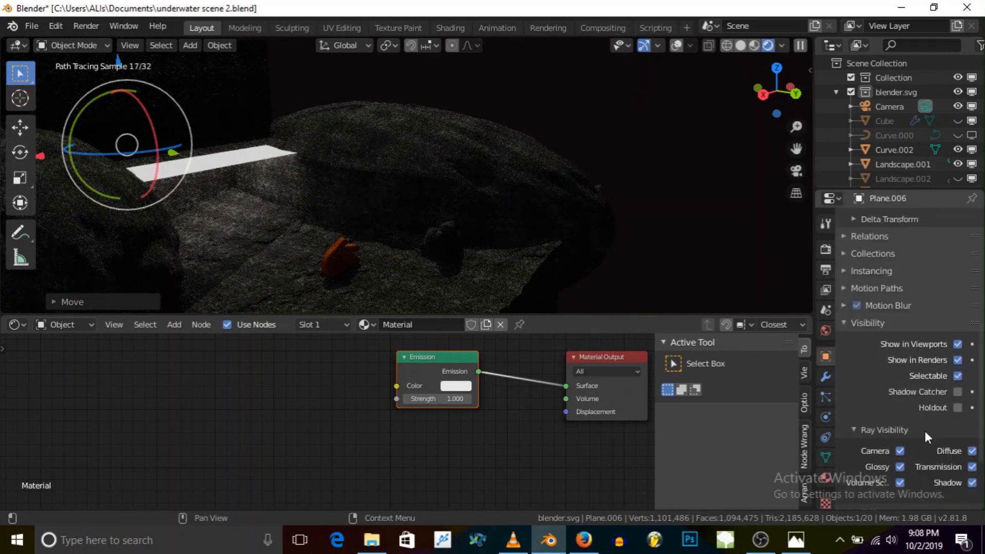
{"action": "left_click", "coordinate": [899, 450]}
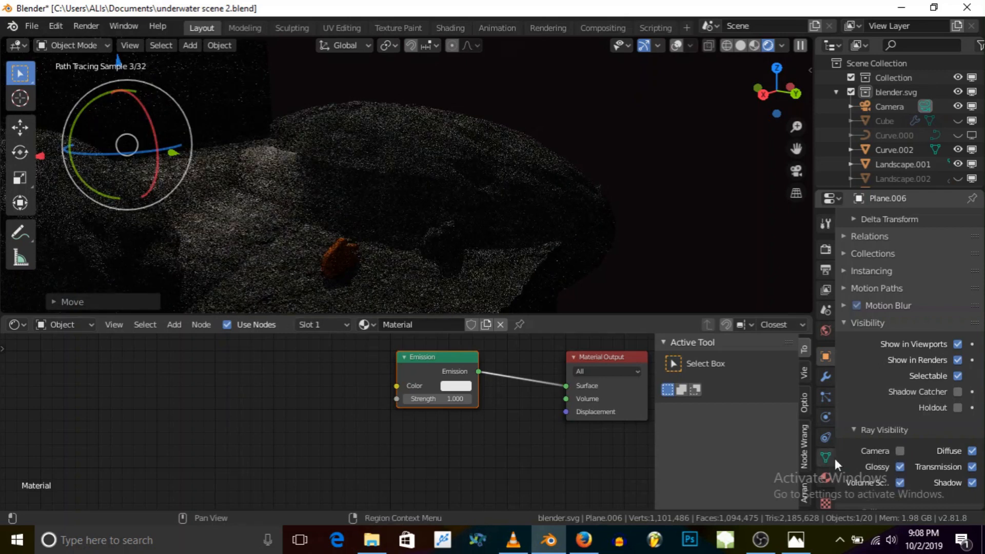
{"action": "left_click", "coordinate": [971, 482]}
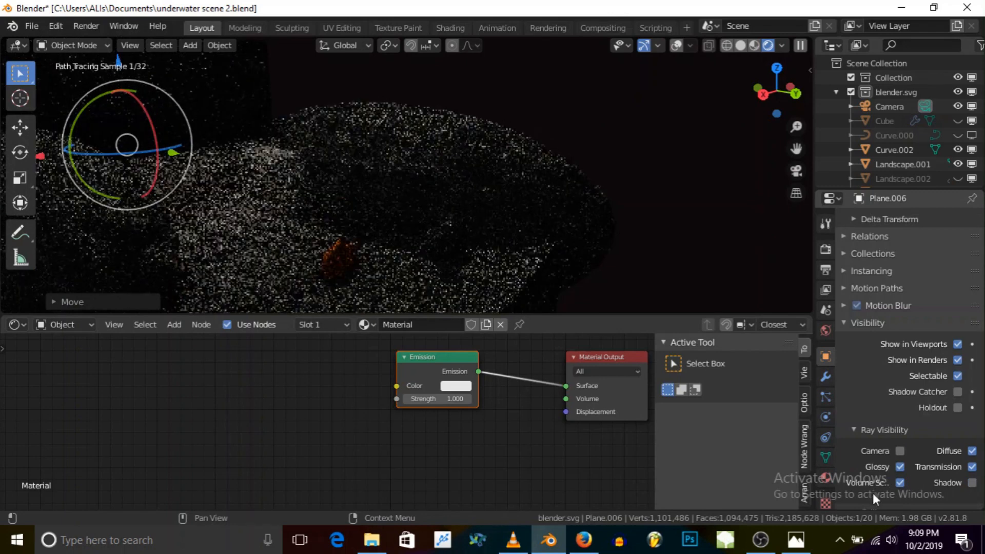
{"action": "left_click", "coordinate": [900, 467]}
{"action": "left_click", "coordinate": [900, 484]}
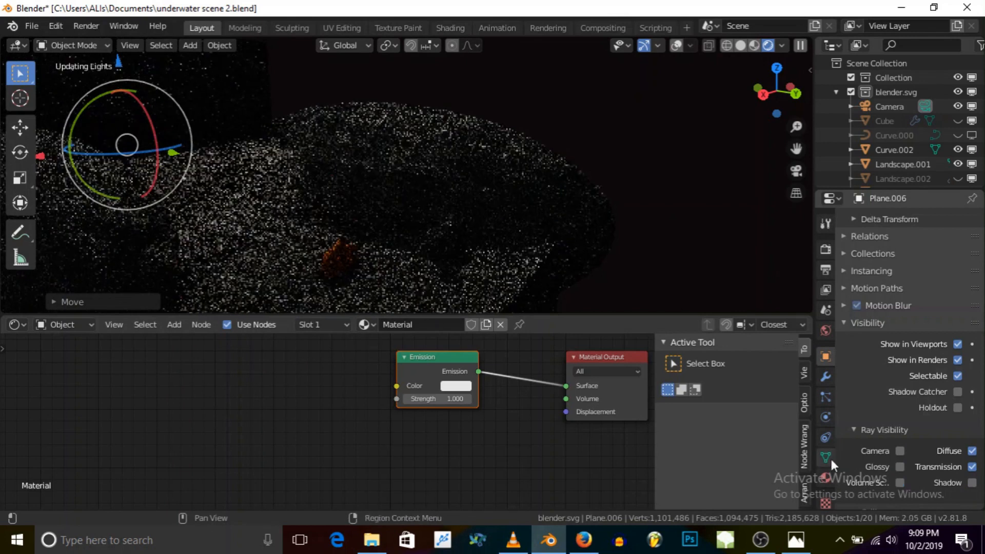
{"action": "left_click", "coordinate": [958, 359]}
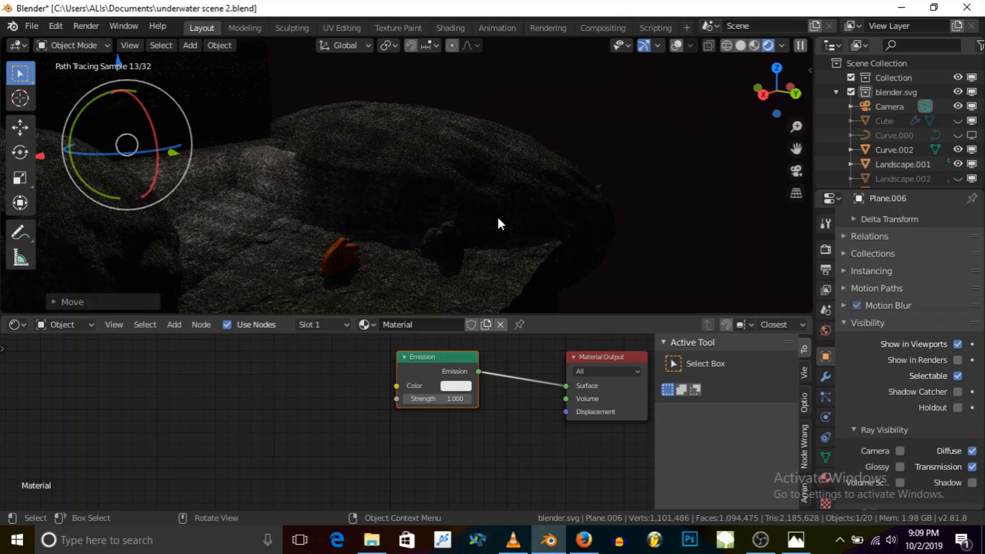
Step: Look through the camera and set the plane's Emission strength to 0.300
{"action": "left_click", "coordinate": [793, 170]}
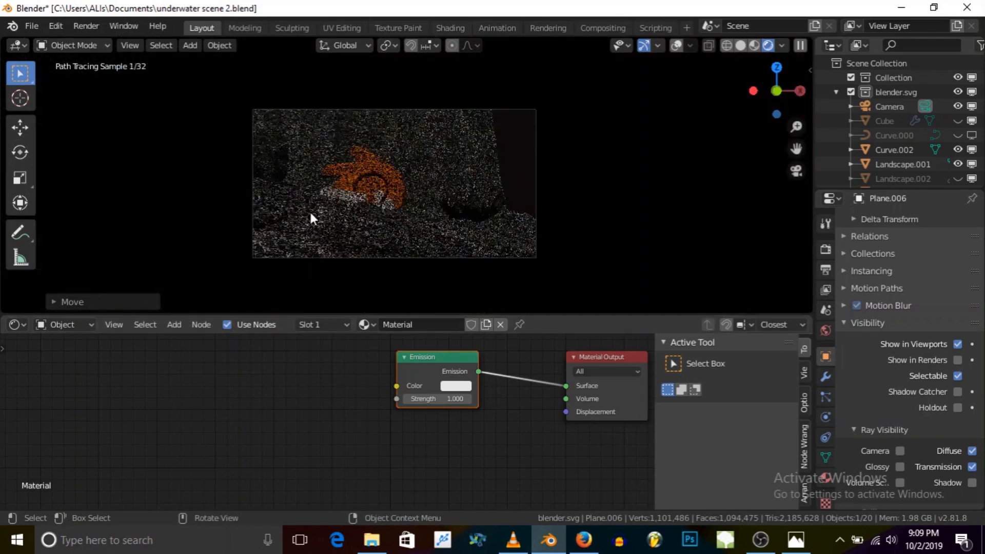
{"action": "scroll", "coordinate": [410, 399], "scroll_direction": "up", "scroll_amount": 3}
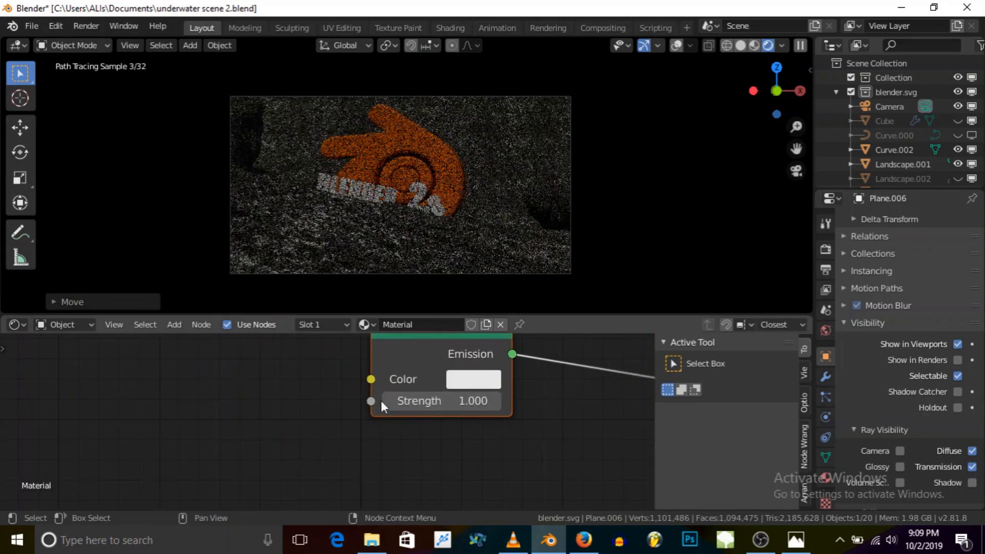
{"action": "left_click", "coordinate": [389, 400]}
{"action": "left_click", "coordinate": [389, 400]}
{"action": "left_click", "coordinate": [389, 401]}
{"action": "left_click", "coordinate": [389, 401]}
{"action": "left_click", "coordinate": [388, 401]}
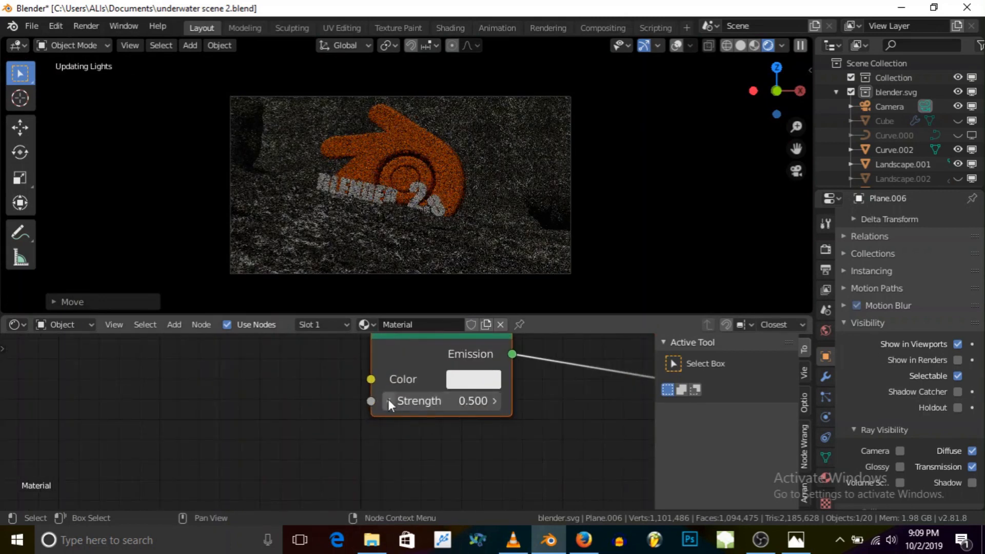
{"action": "left_click", "coordinate": [389, 400]}
{"action": "left_click", "coordinate": [389, 401]}
{"action": "left_click", "coordinate": [389, 401]}
{"action": "left_click", "coordinate": [389, 401]}
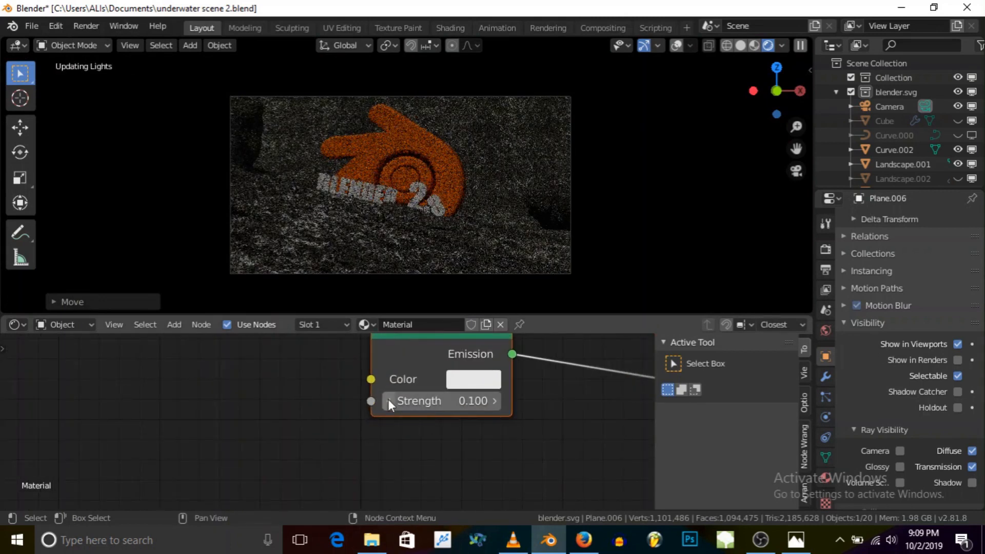
{"action": "left_click", "coordinate": [494, 402]}
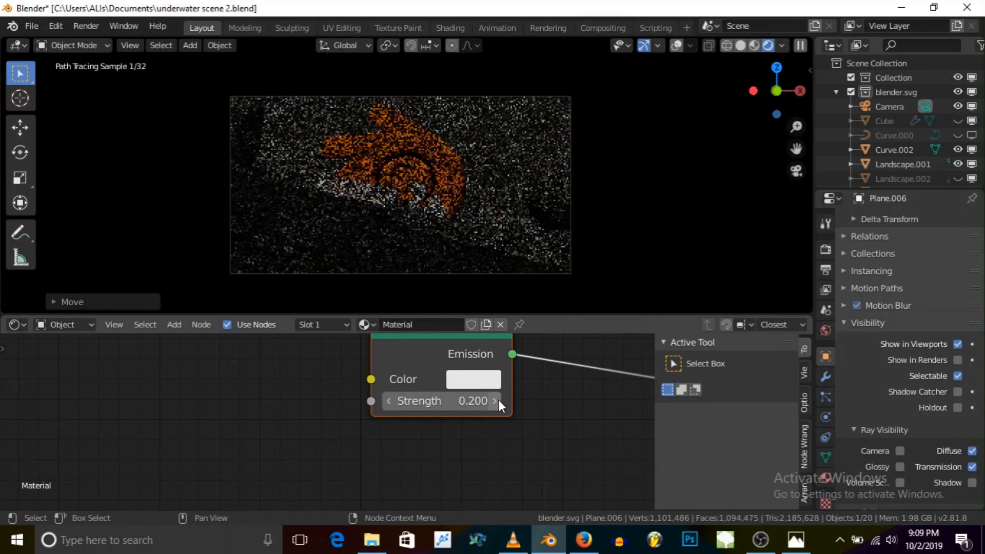
{"action": "left_click", "coordinate": [497, 401]}
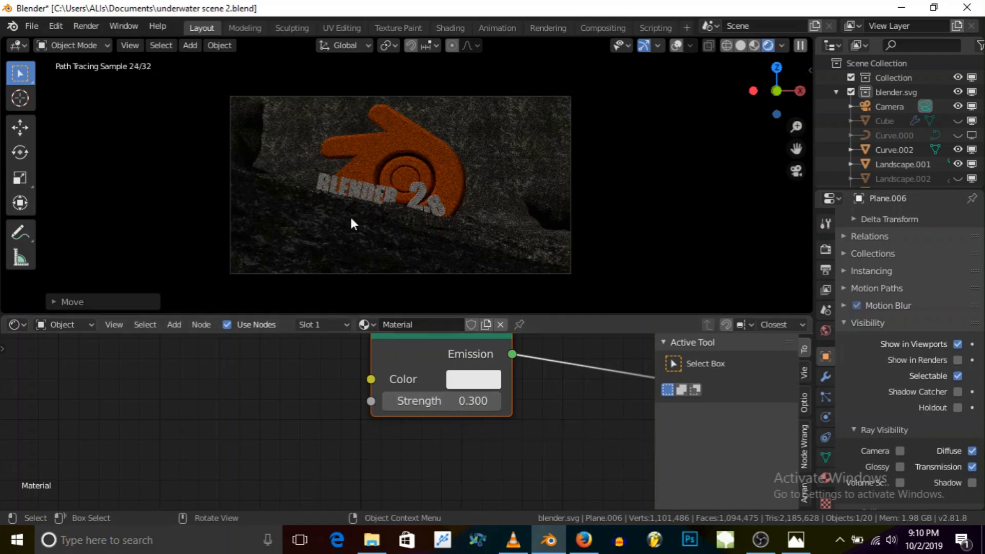
Step: Return to solid shading, place the 3D cursor on the ground beside the logo and turn on the viewport overlays
{"action": "scroll", "coordinate": [400, 208], "scroll_direction": "up", "scroll_amount": 1}
{"action": "left_click", "coordinate": [739, 45]}
{"action": "scroll", "coordinate": [463, 170], "scroll_direction": "down", "scroll_amount": 2}
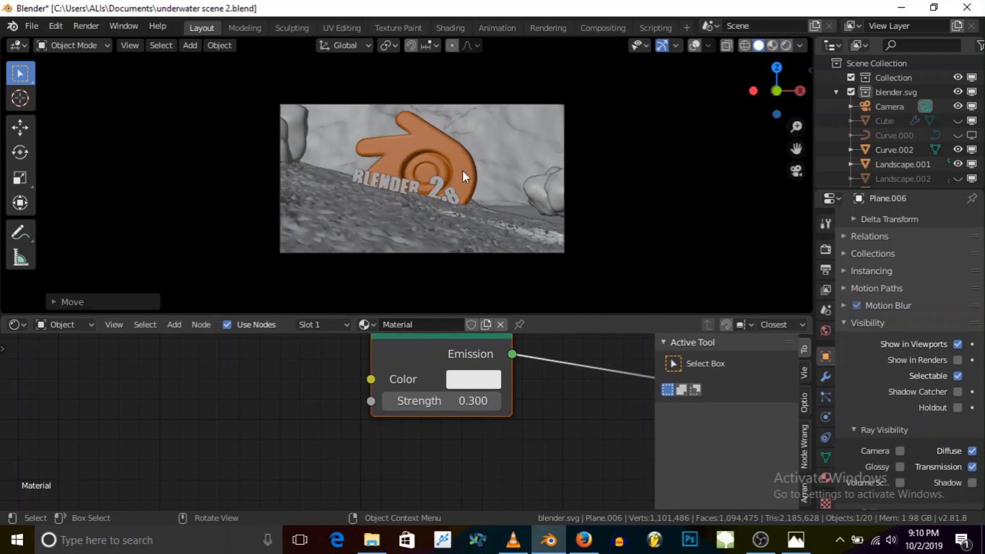
{"action": "middle_click_drag", "start_coordinate": [463, 171], "coordinate": [360, 199]}
{"action": "scroll", "coordinate": [365, 172], "scroll_direction": "down", "scroll_amount": 5}
{"action": "scroll", "coordinate": [366, 172], "scroll_direction": "down", "scroll_amount": 6}
{"action": "scroll", "coordinate": [533, 172], "scroll_direction": "up", "scroll_amount": 6}
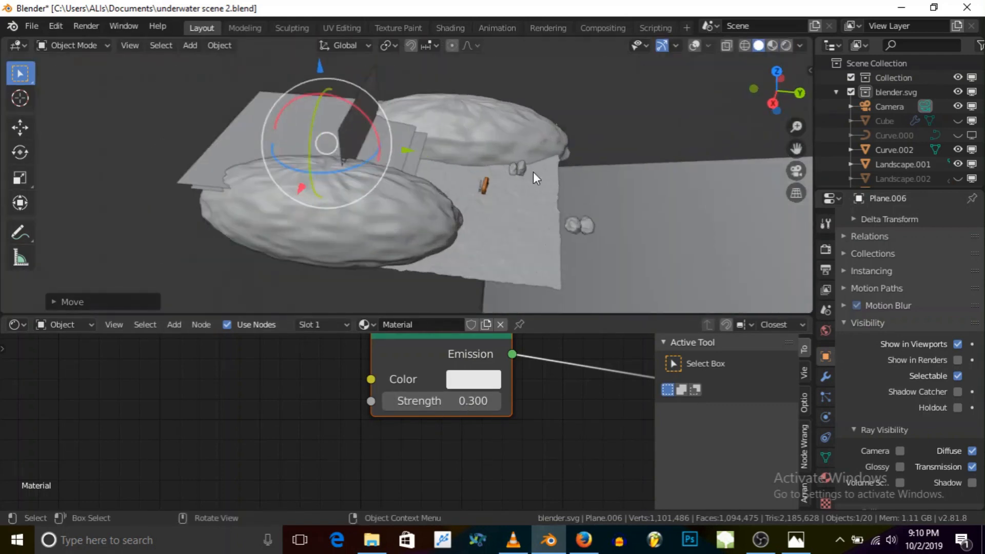
{"action": "left_click", "coordinate": [21, 102]}
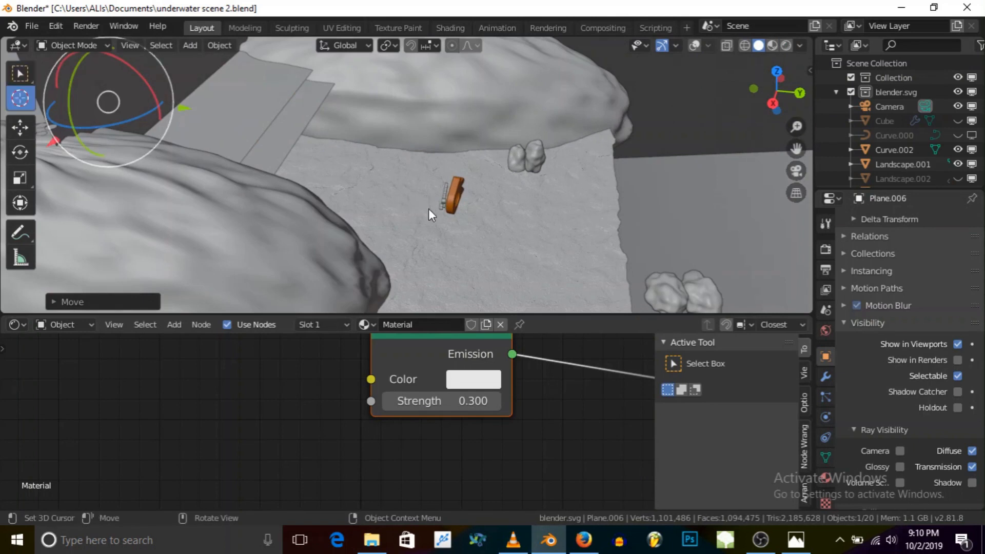
{"action": "left_click", "coordinate": [693, 46]}
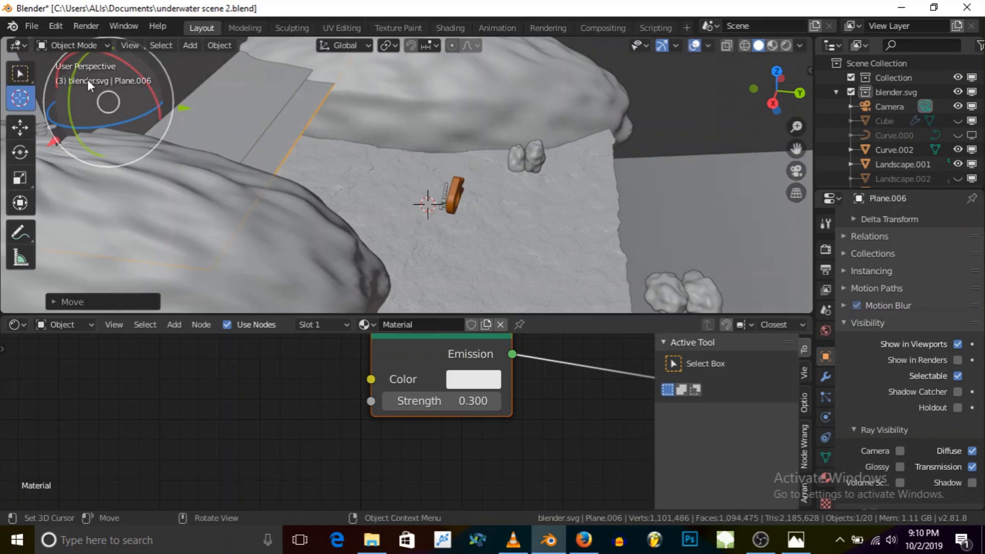
Step: Add a spot light at the 3D cursor beside the logo
{"action": "left_click", "coordinate": [188, 44]}
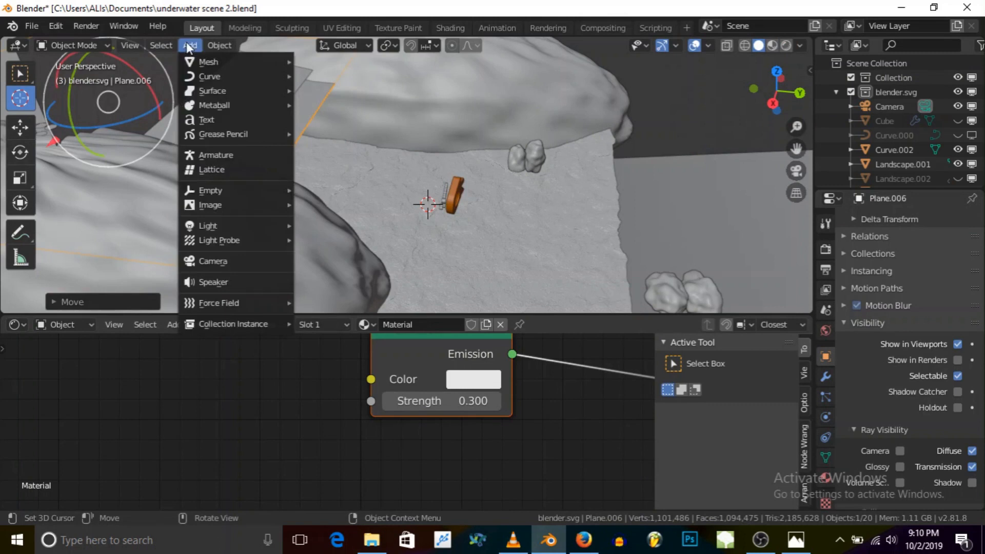
{"action": "left_click", "coordinate": [190, 46]}
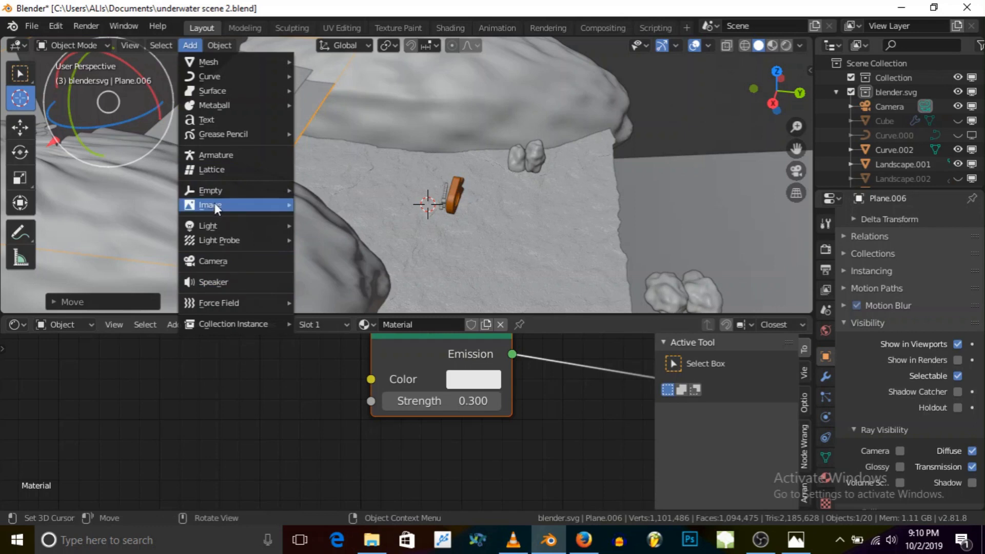
{"action": "mouse_move", "coordinate": [241, 225]}
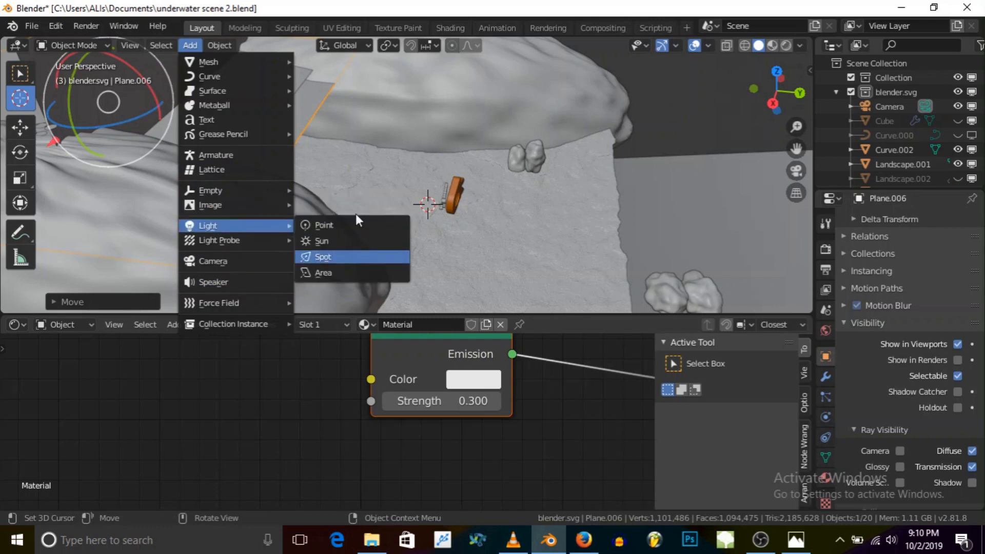
{"action": "left_click", "coordinate": [360, 257]}
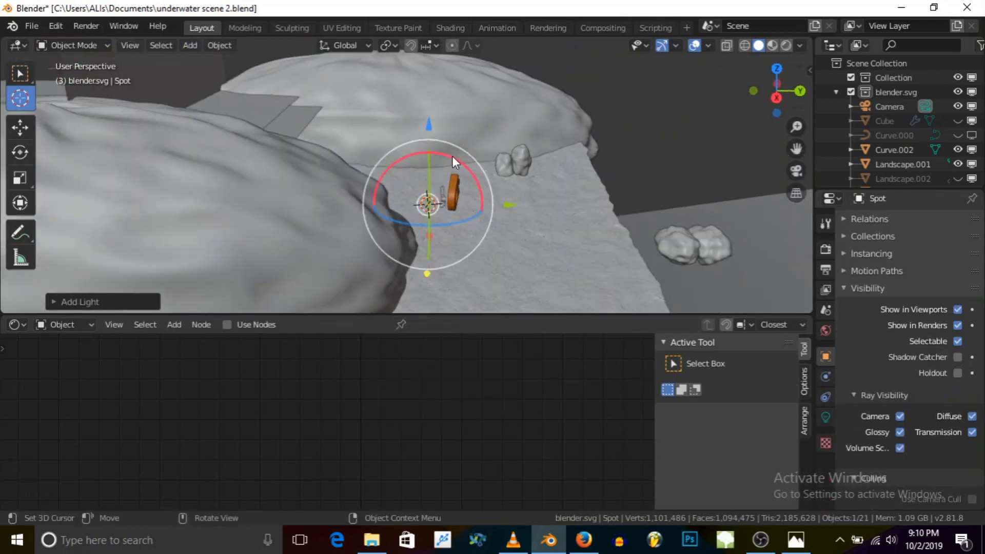
Step: Raise the spot light along the Z axis high above the ground and save the file
{"action": "left_click_drag", "start_coordinate": [429, 123], "coordinate": [433, 60]}
{"action": "scroll", "coordinate": [422, 136], "scroll_direction": "down", "scroll_amount": 8}
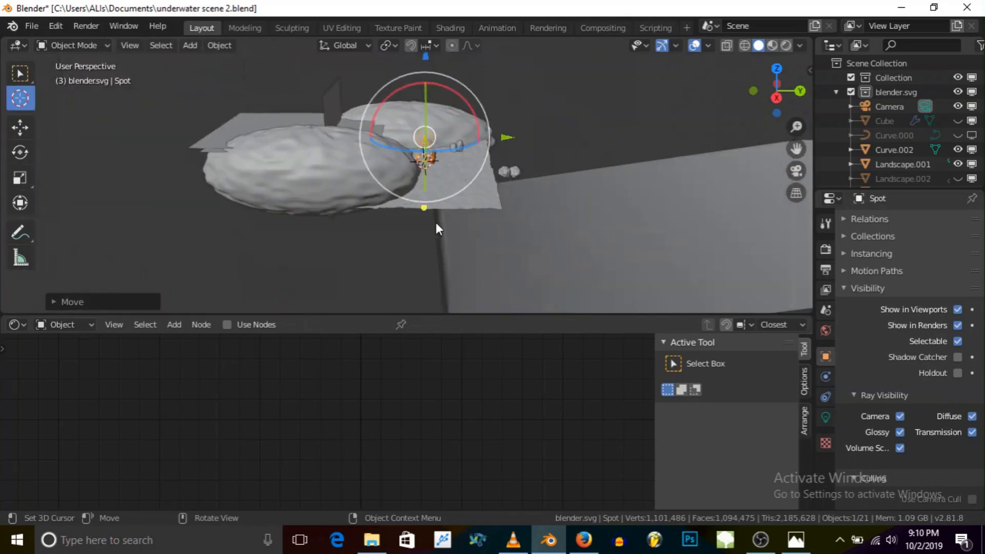
{"action": "middle_click_drag", "start_coordinate": [436, 223], "coordinate": [433, 74], "text": "shift"}
{"action": "scroll", "coordinate": [433, 75], "scroll_direction": "up", "scroll_amount": 3}
{"action": "left_click_drag", "start_coordinate": [424, 176], "coordinate": [433, 149]}
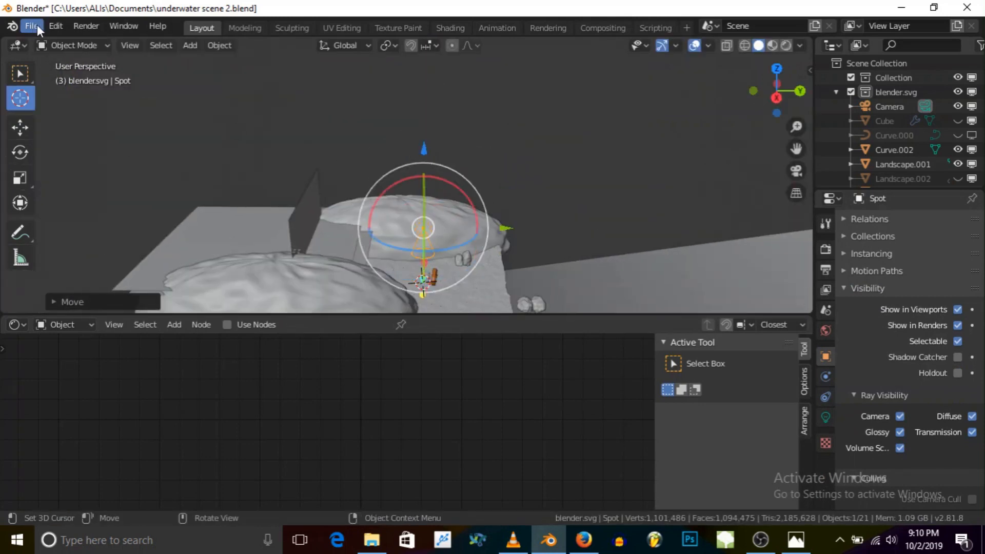
{"action": "left_click", "coordinate": [36, 26]}
{"action": "left_click", "coordinate": [114, 122]}
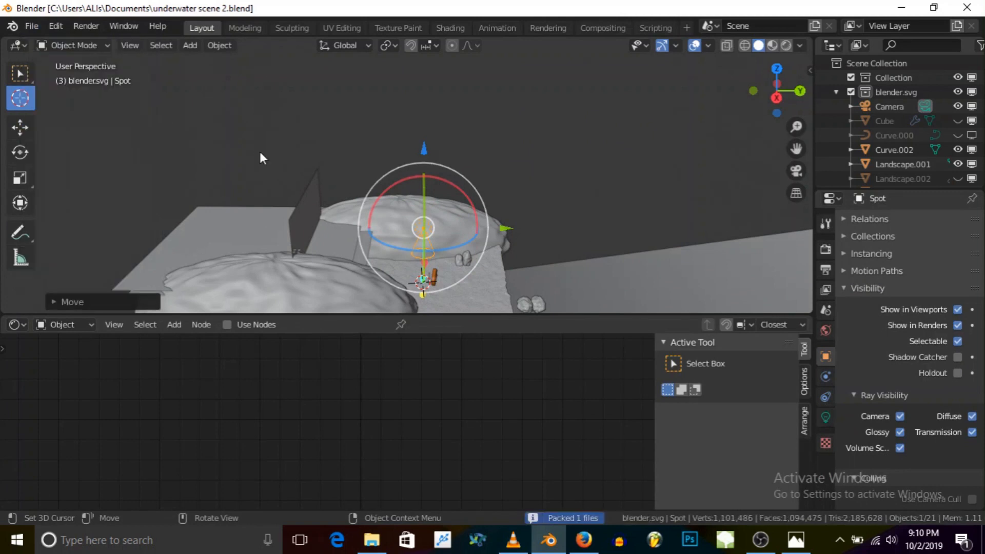
Step: Position the spot light directly above the Blender logo and check its placement through the camera
{"action": "middle_click_drag", "start_coordinate": [259, 149], "coordinate": [362, 123]}
{"action": "left_click_drag", "start_coordinate": [363, 123], "coordinate": [393, 251]}
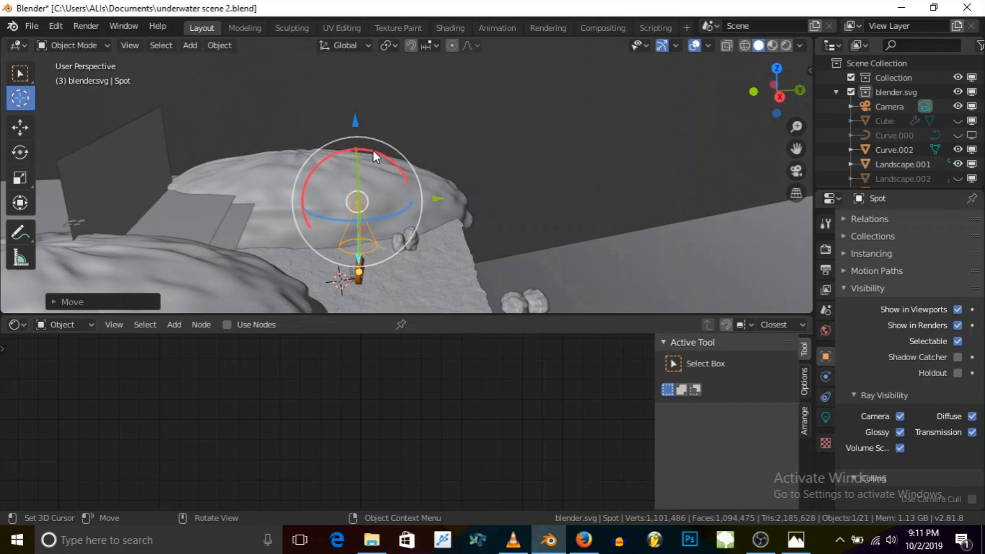
{"action": "left_click_drag", "start_coordinate": [374, 150], "coordinate": [380, 150]}
{"action": "middle_click_drag", "start_coordinate": [380, 150], "coordinate": [379, 194]}
{"action": "left_click_drag", "start_coordinate": [373, 165], "coordinate": [378, 166]}
{"action": "mouse_move", "coordinate": [378, 166]}
{"action": "middle_mouse_down"}
{"action": "mouse_move", "coordinate": [332, 238]}
{"action": "mouse_move", "coordinate": [392, 184]}
{"action": "mouse_move", "coordinate": [378, 160]}
{"action": "middle_mouse_up"}
{"action": "left_click", "coordinate": [796, 171]}
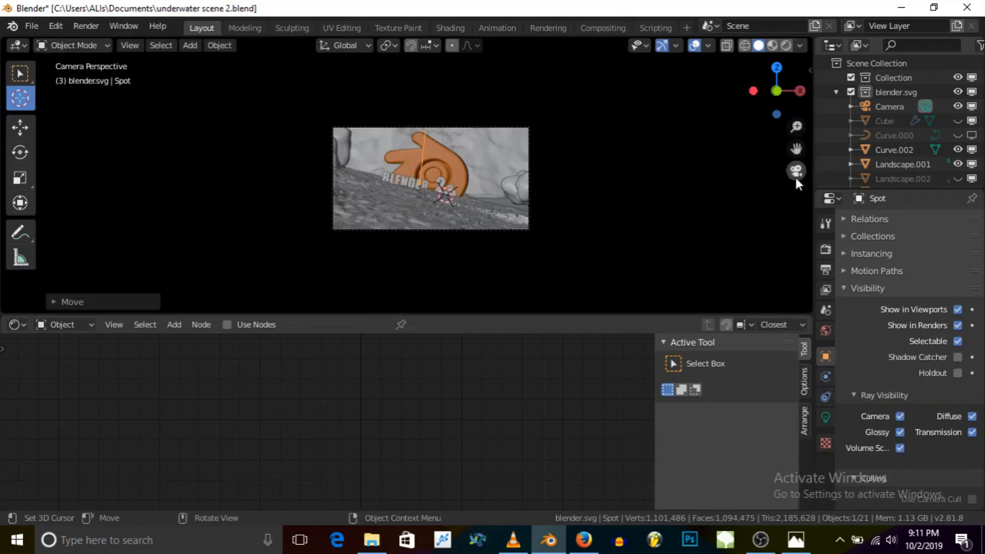
{"action": "scroll", "coordinate": [404, 133], "scroll_direction": "up", "scroll_amount": 2}
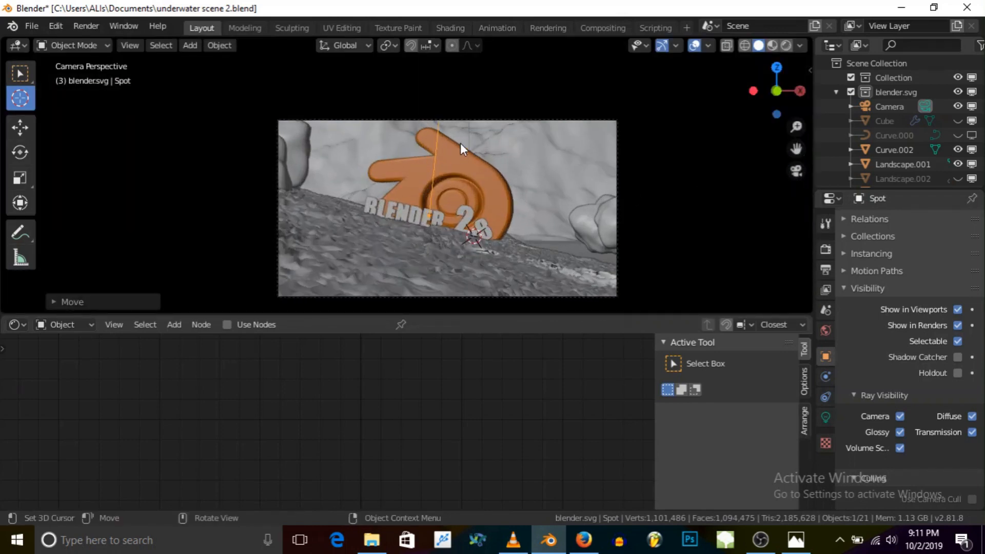
Step: Leave the camera view and rotate the spot light slightly about the X axis toward the logo's text side
{"action": "left_click", "coordinate": [797, 167]}
{"action": "left_click_drag", "start_coordinate": [343, 155], "coordinate": [344, 153]}
{"action": "middle_click_drag", "start_coordinate": [344, 153], "coordinate": [396, 203]}
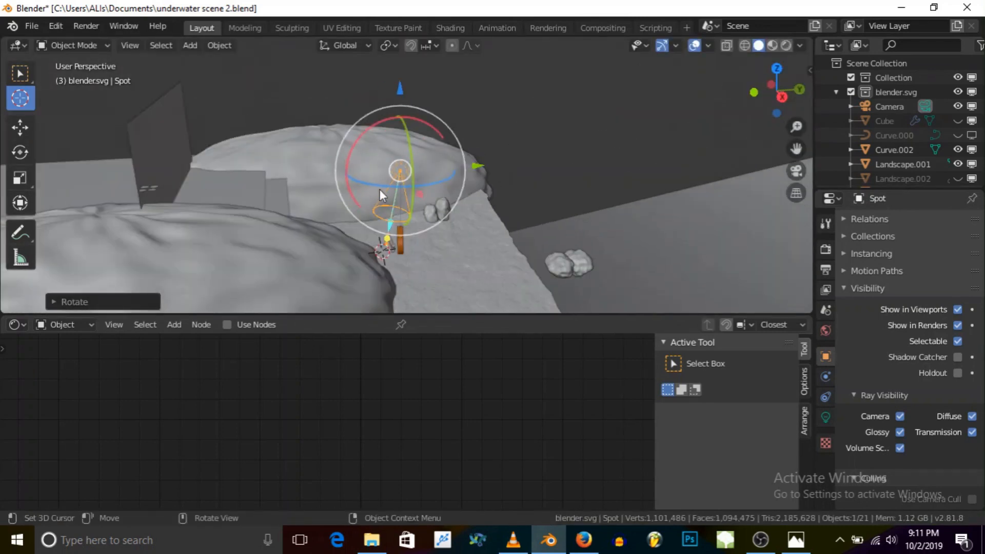
Step: Snap the 3D cursor to the selected spot light and add a mesh plane there
{"action": "key", "text": "shift+s"}
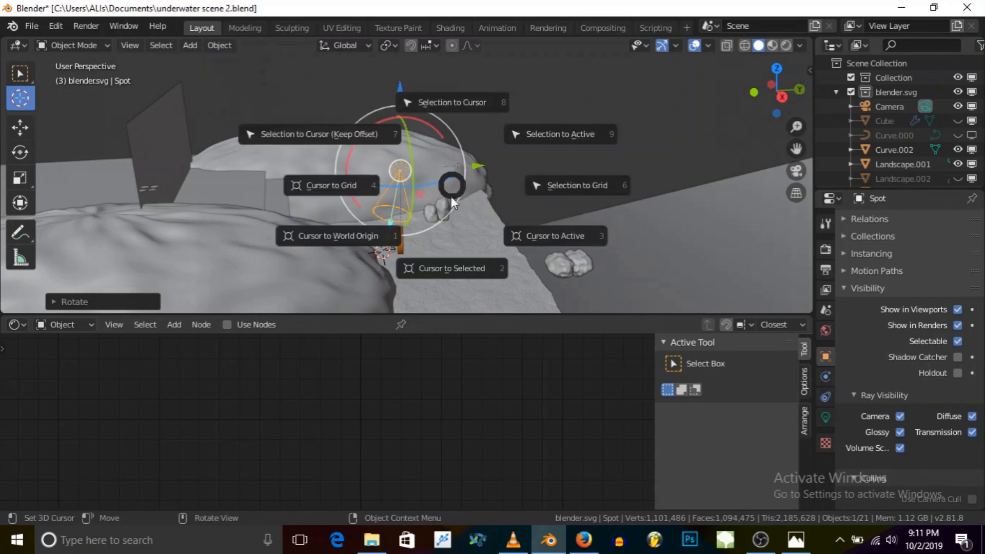
{"action": "left_click", "coordinate": [463, 262]}
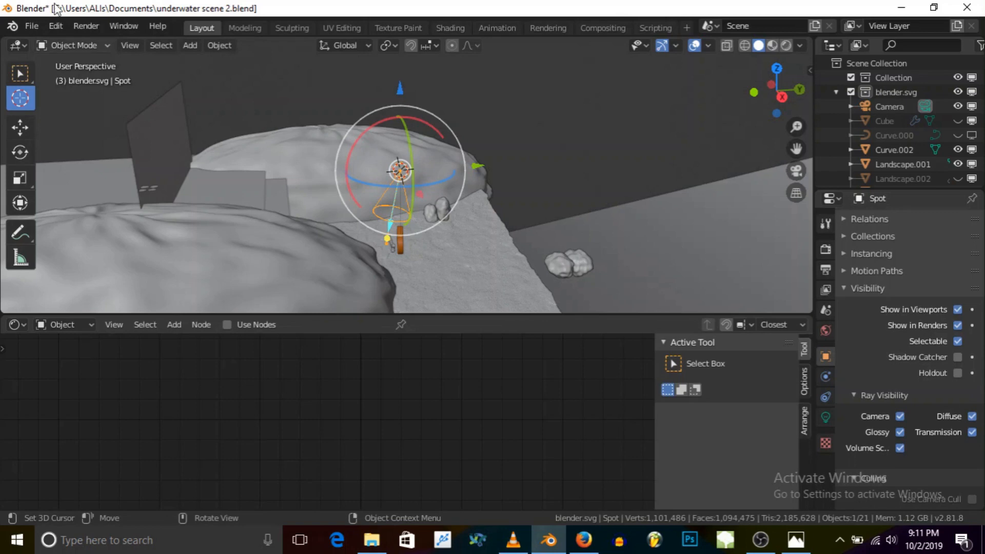
{"action": "left_click", "coordinate": [128, 45]}
{"action": "mouse_move", "coordinate": [191, 46]}
{"action": "mouse_move", "coordinate": [208, 61]}
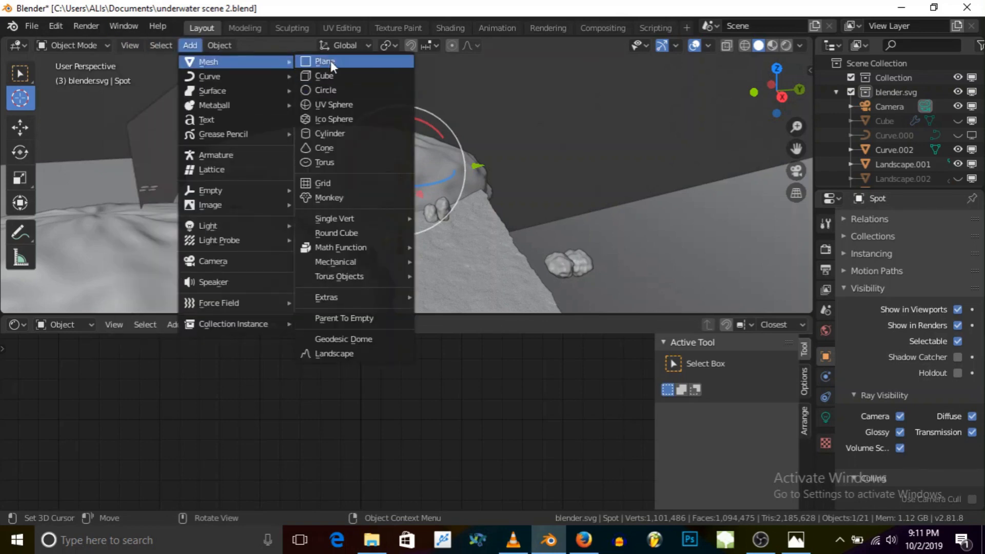
{"action": "left_click", "coordinate": [310, 61]}
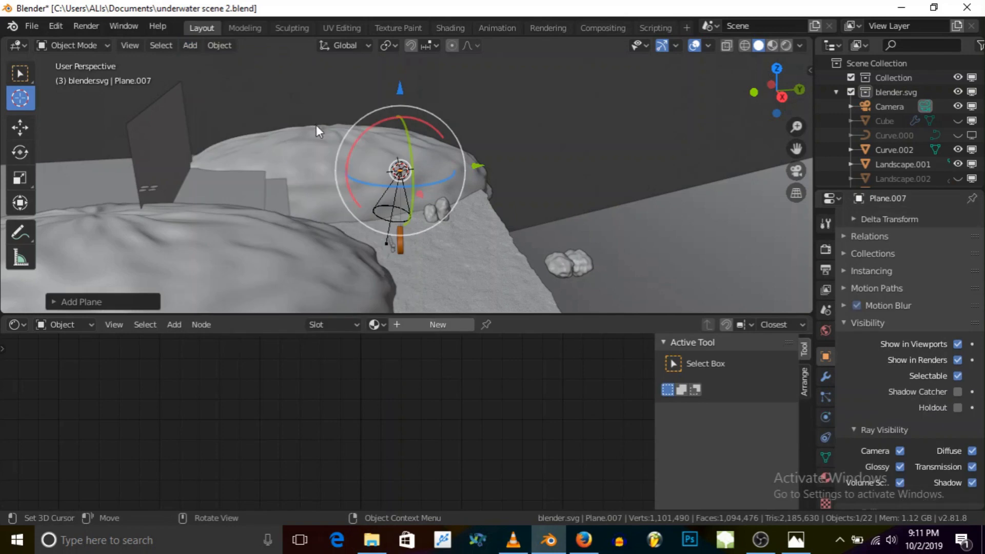
Step: Lower the new plane slightly along Z and scale it up until it extends far beyond the spot light's cone
{"action": "key", "text": "s"}
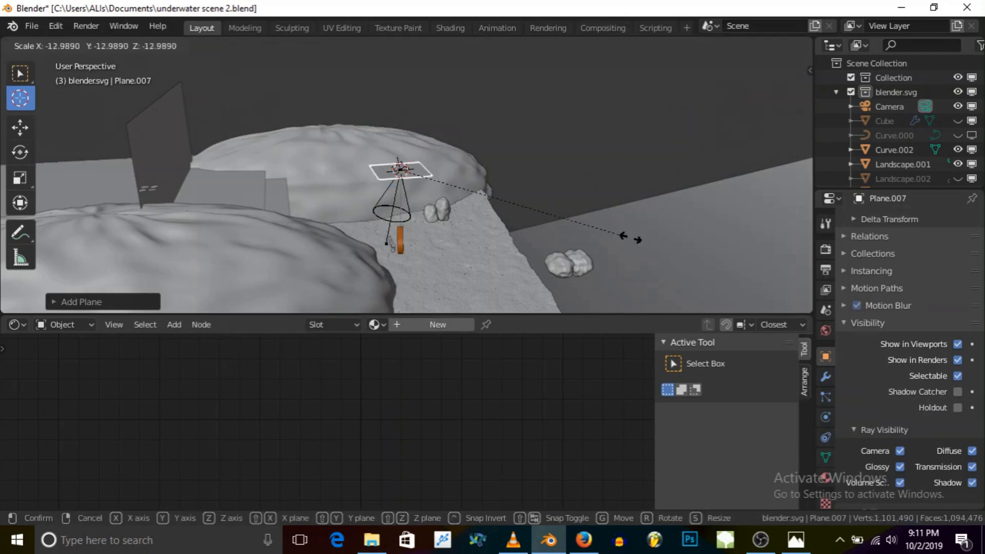
{"action": "left_click", "coordinate": [658, 247]}
{"action": "left_click_drag", "start_coordinate": [401, 89], "coordinate": [411, 153]}
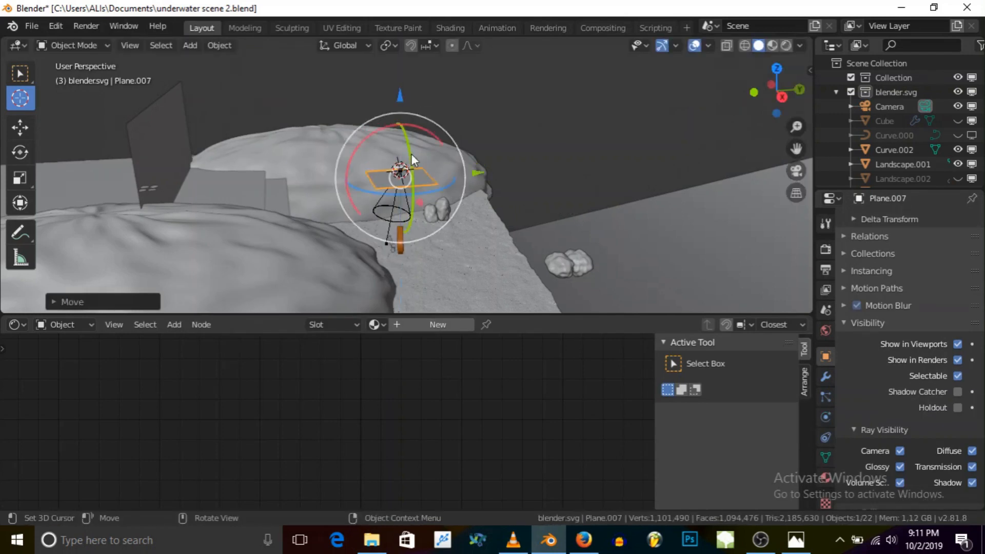
{"action": "key", "text": "s"}
{"action": "left_click", "coordinate": [465, 195]}
Step: Raise the enlarged plane along the Z axis until it sits just above the spot light
{"action": "middle_click_drag", "start_coordinate": [389, 181], "coordinate": [408, 121]}
{"action": "left_click_drag", "start_coordinate": [401, 96], "coordinate": [400, 68]}
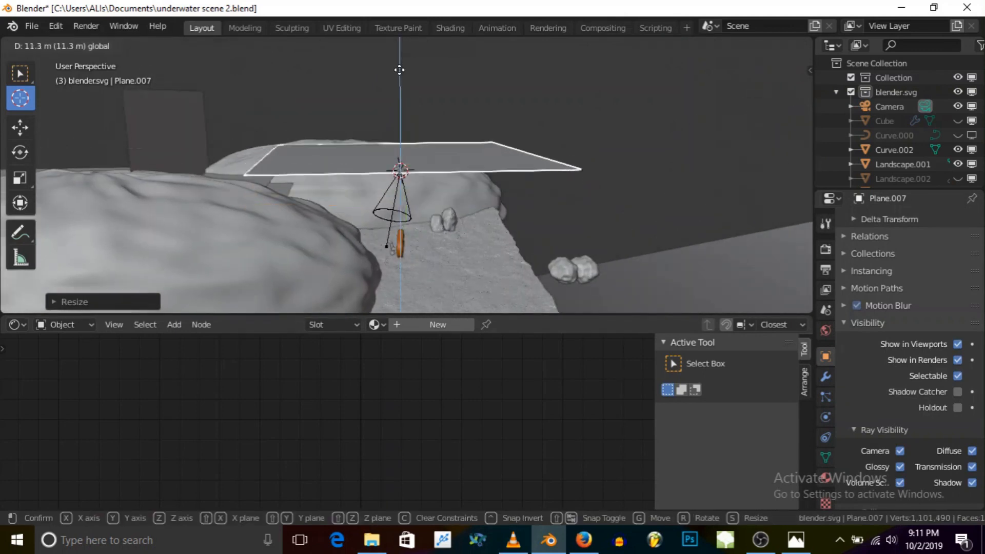
{"action": "right_click", "coordinate": [400, 69]}
{"action": "middle_click_drag", "start_coordinate": [411, 119], "coordinate": [392, 137]}
{"action": "left_click_drag", "start_coordinate": [399, 98], "coordinate": [398, 68]}
{"action": "middle_click_drag", "start_coordinate": [394, 222], "coordinate": [408, 182]}
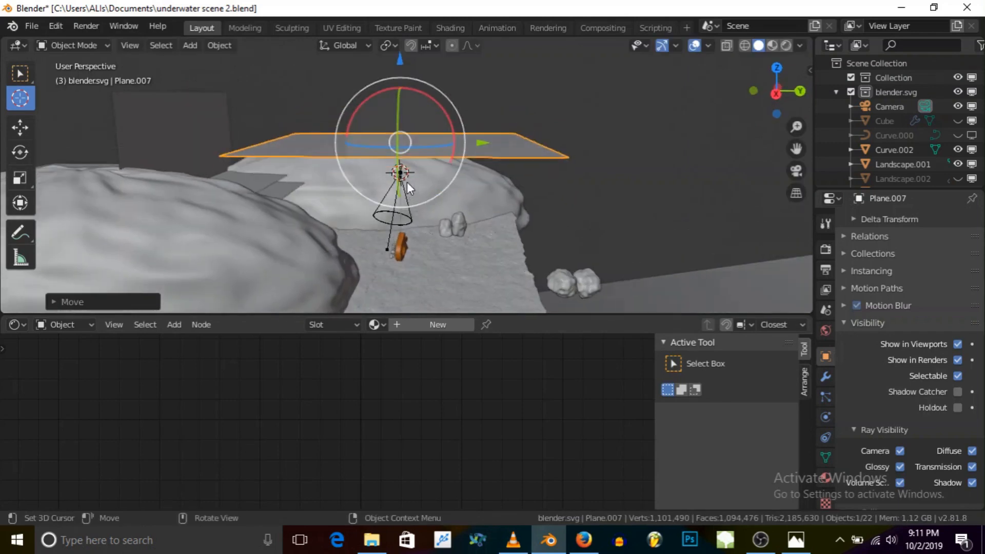
{"action": "left_click", "coordinate": [408, 182]}
Step: Scale the plane above the spot light up further by a factor of about 1.35
{"action": "middle_click_drag", "start_coordinate": [372, 148], "coordinate": [384, 185]}
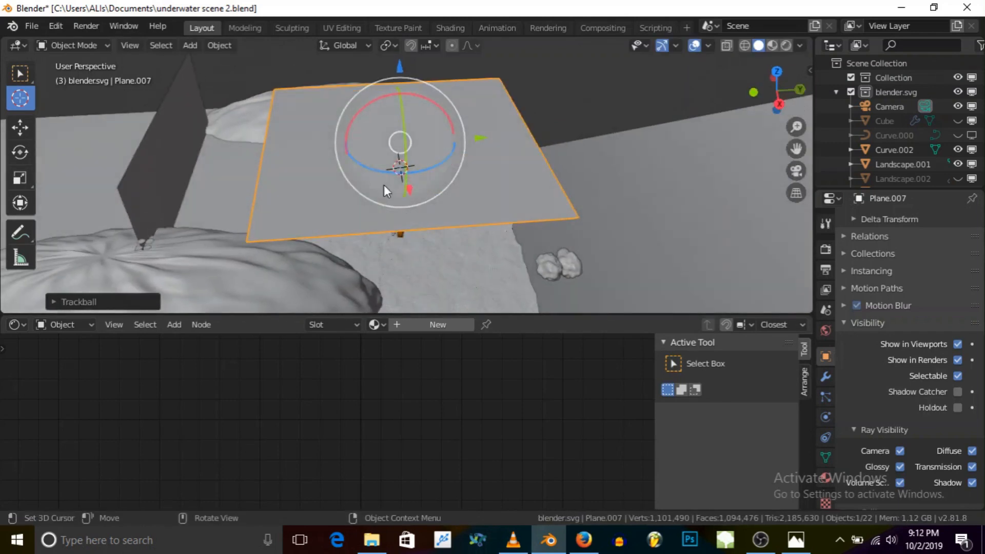
{"action": "scroll", "coordinate": [291, 119], "scroll_direction": "down", "scroll_amount": 8}
{"action": "middle_click_drag", "start_coordinate": [321, 156], "coordinate": [287, 121]}
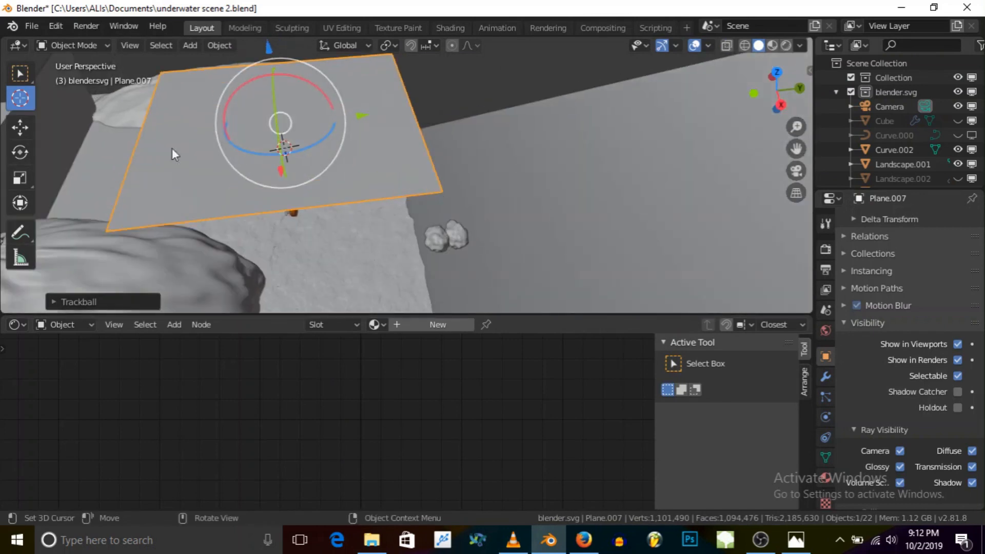
{"action": "key", "text": "s"}
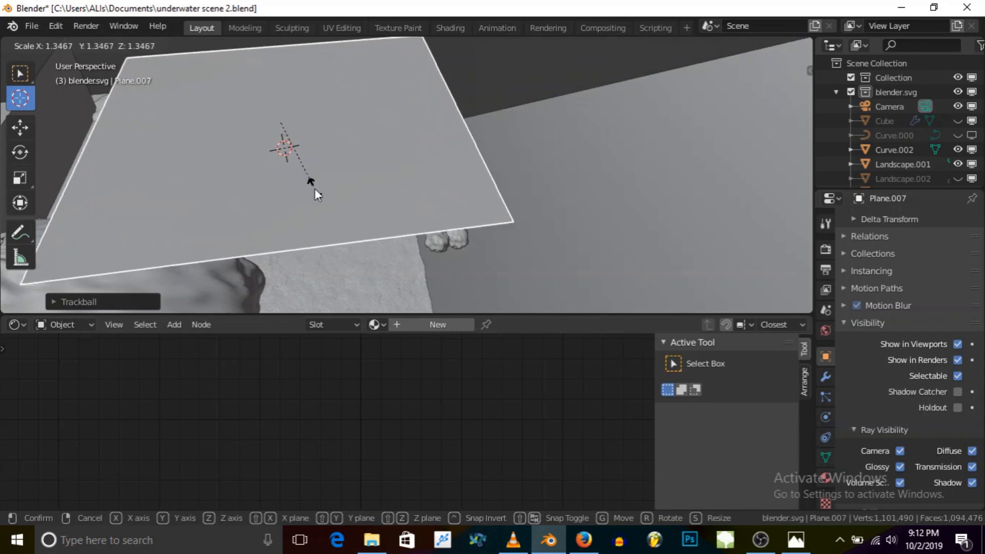
{"action": "left_click", "coordinate": [308, 183]}
Step: Subdivide the plane's face in Edit Mode and set the number of cuts to 80
{"action": "left_click", "coordinate": [74, 45]}
{"action": "left_click", "coordinate": [82, 62]}
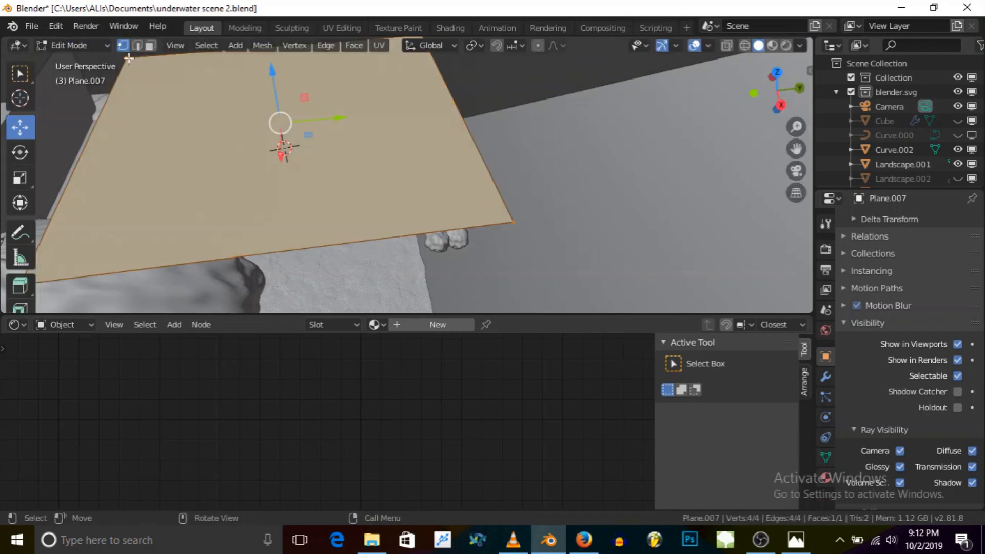
{"action": "right_click", "coordinate": [227, 107]}
{"action": "left_click", "coordinate": [220, 106]}
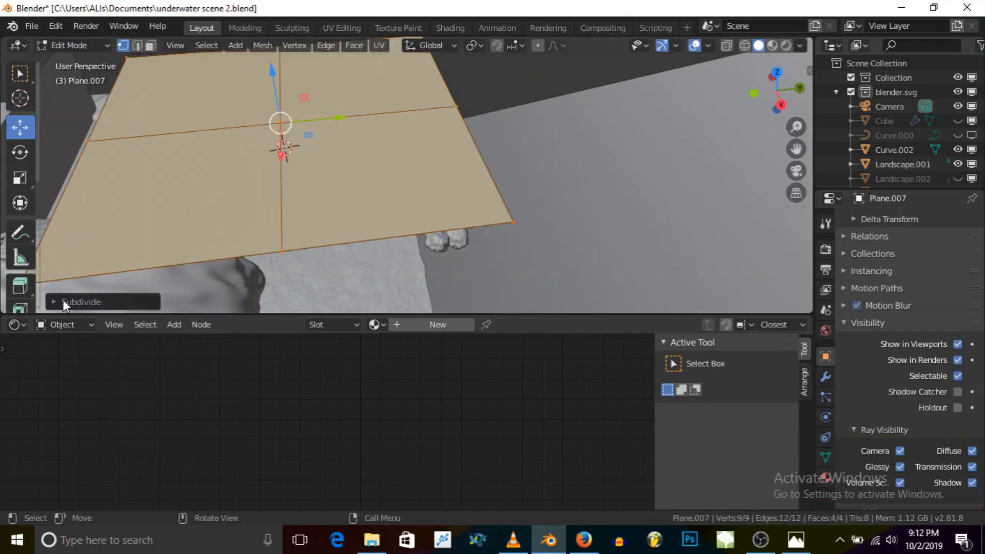
{"action": "left_click", "coordinate": [63, 301]}
{"action": "left_click_drag", "start_coordinate": [194, 202], "coordinate": [262, 203]}
{"action": "left_click", "coordinate": [191, 201]}
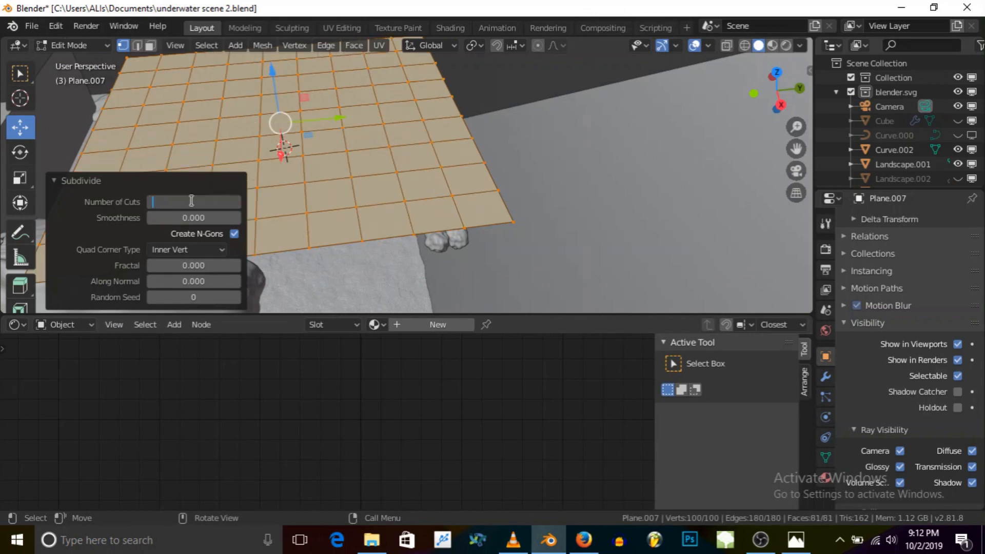
{"action": "key", "text": "Return"}
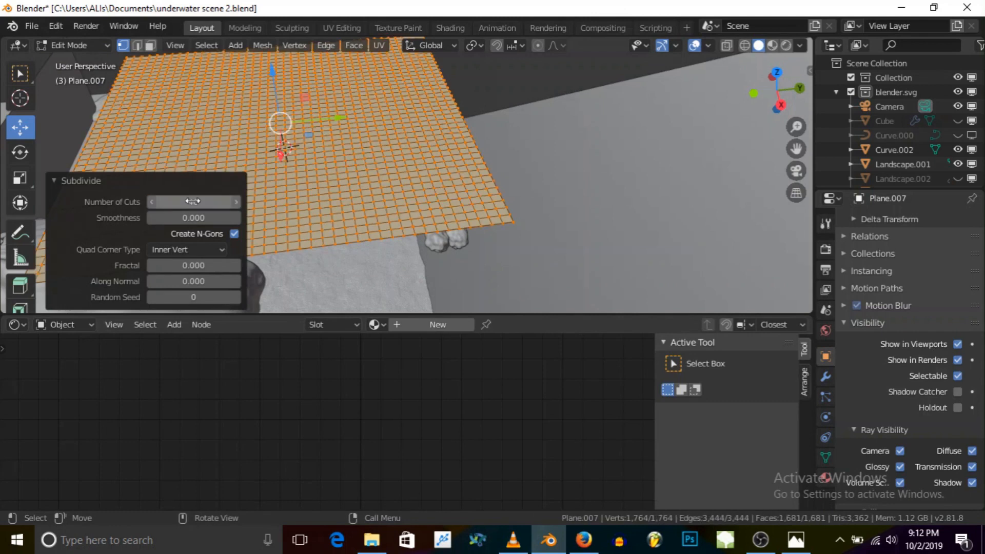
{"action": "left_click", "coordinate": [184, 200]}
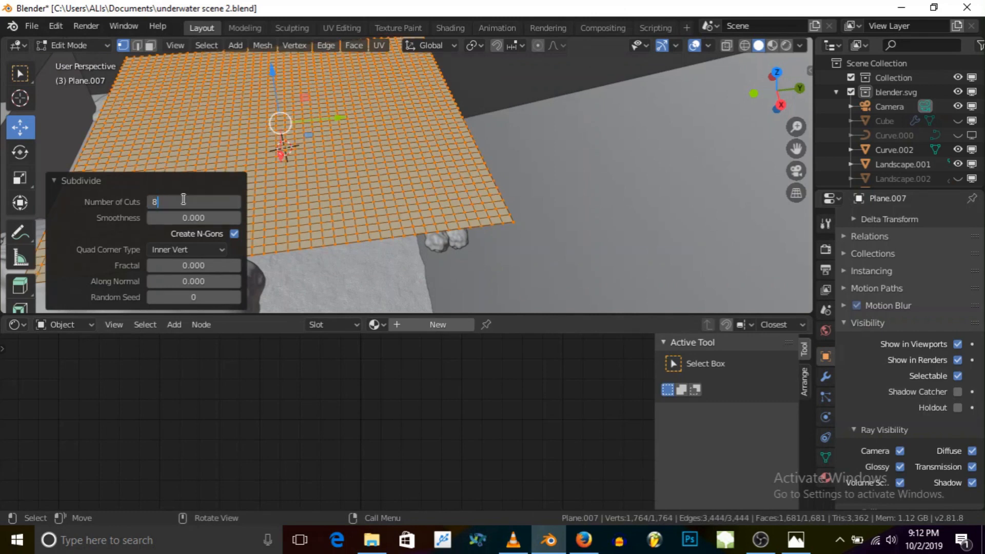
{"action": "type", "text": "80"}
{"action": "key", "text": "Return"}
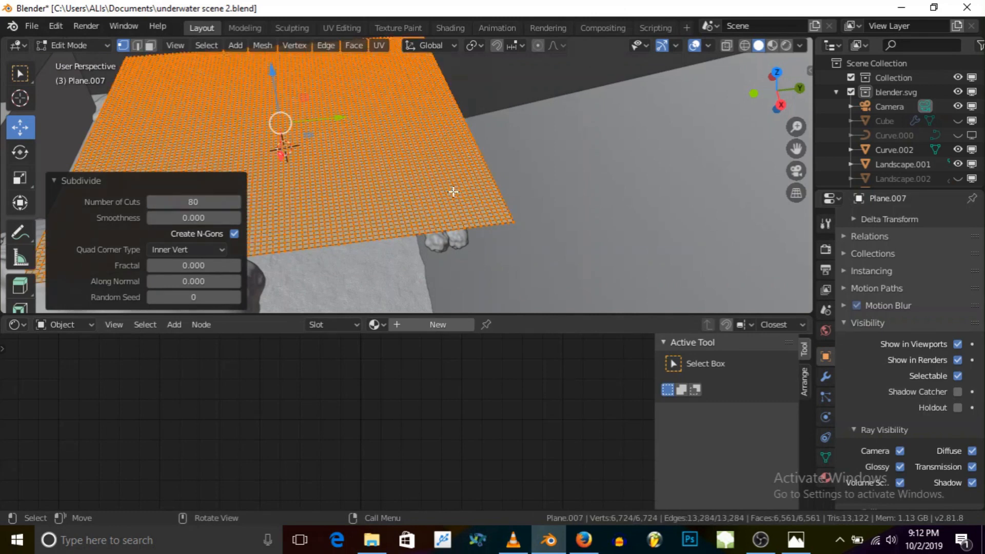
Step: Increase the plane's number of subdivision cuts to 90
{"action": "middle_click_drag", "start_coordinate": [454, 192], "coordinate": [239, 143]}
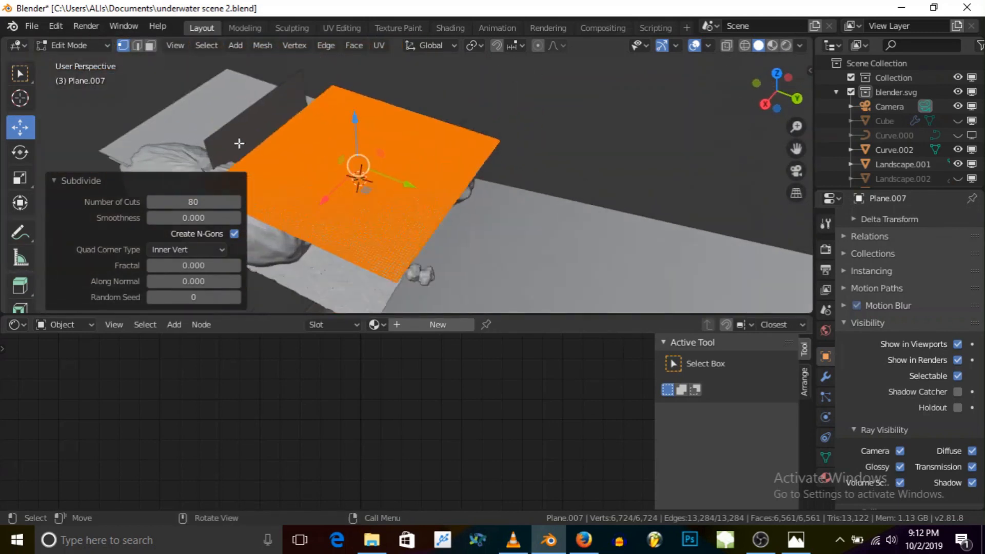
{"action": "scroll", "coordinate": [241, 146], "scroll_direction": "up", "scroll_amount": 5}
{"action": "scroll", "coordinate": [361, 183], "scroll_direction": "down", "scroll_amount": 2}
{"action": "scroll", "coordinate": [362, 153], "scroll_direction": "down", "scroll_amount": 2}
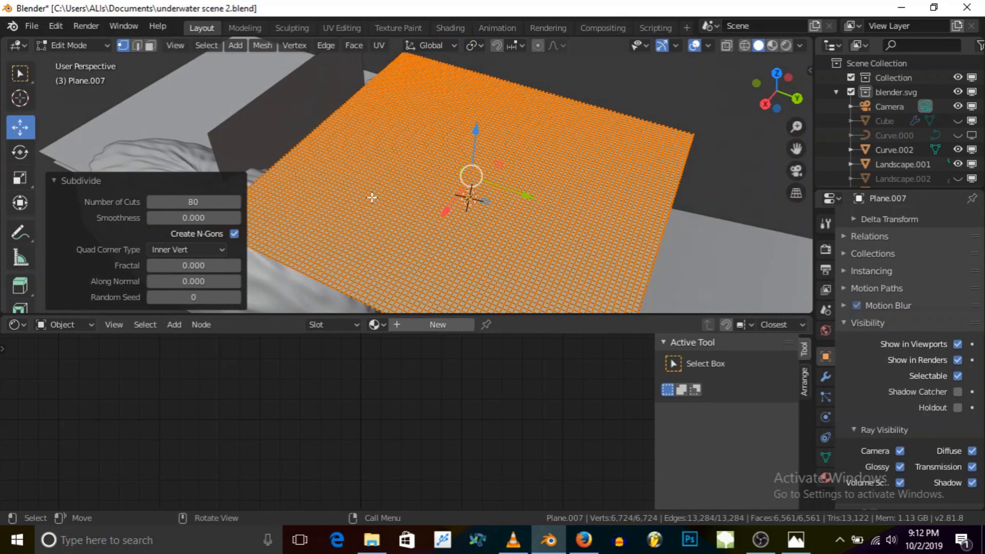
{"action": "middle_click_drag", "start_coordinate": [416, 215], "coordinate": [452, 170]}
{"action": "scroll", "coordinate": [441, 196], "scroll_direction": "up", "scroll_amount": 2}
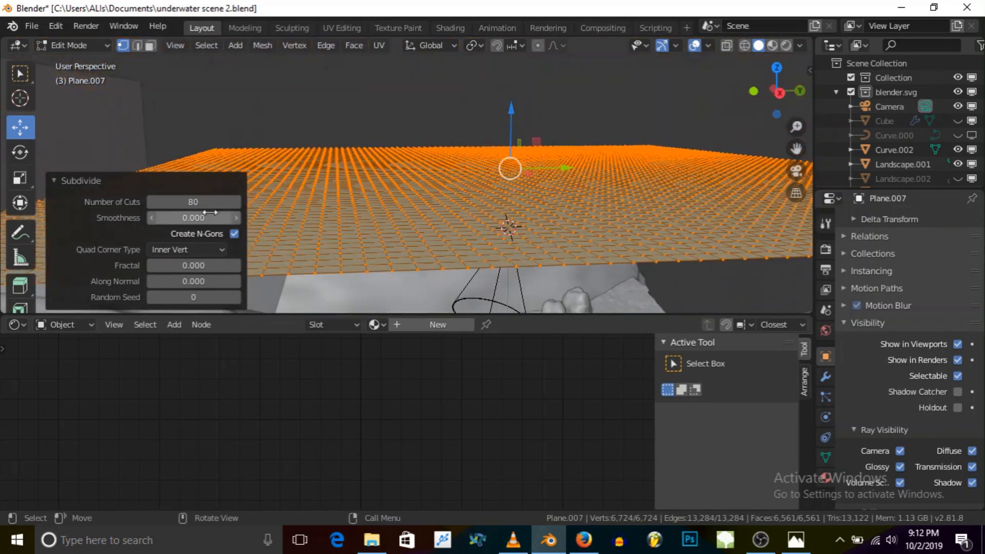
{"action": "left_click", "coordinate": [195, 202]}
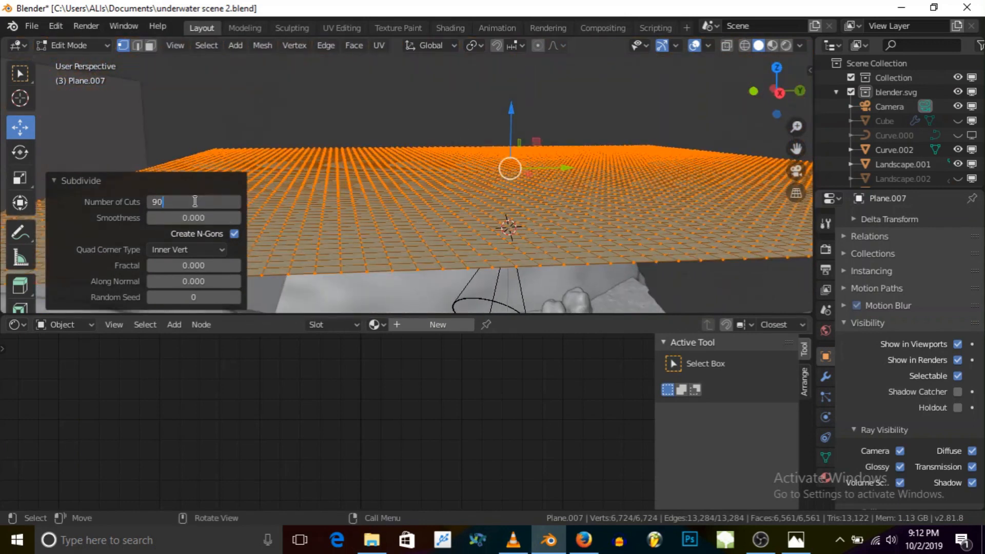
{"action": "key", "text": "Return"}
Step: Enlarge the 3D viewport and examine the subdivided plane's grid density and its placement over the scene
{"action": "key", "text": "KP_3"}
{"action": "scroll", "coordinate": [169, 158], "scroll_direction": "down", "scroll_amount": 5}
{"action": "middle_click_drag", "start_coordinate": [169, 158], "coordinate": [254, 256]}
{"action": "middle_click_drag", "start_coordinate": [254, 280], "coordinate": [426, 278], "text": "shift"}
{"action": "left_click_drag", "start_coordinate": [425, 314], "coordinate": [425, 363]}
{"action": "middle_click_drag", "start_coordinate": [521, 234], "coordinate": [426, 251]}
{"action": "scroll", "coordinate": [486, 185], "scroll_direction": "up", "scroll_amount": 3}
{"action": "scroll", "coordinate": [505, 177], "scroll_direction": "up", "scroll_amount": 4}
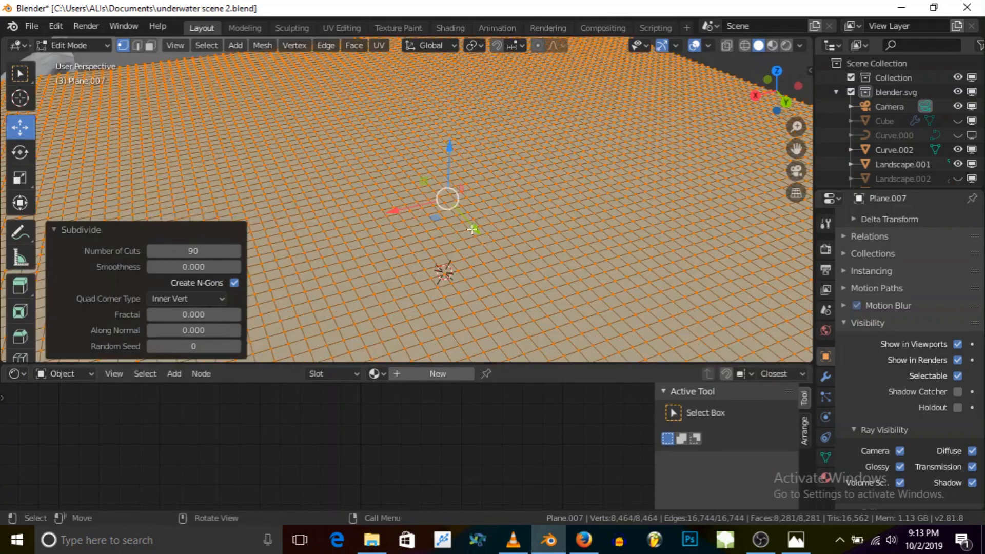
{"action": "middle_click_drag", "start_coordinate": [477, 226], "coordinate": [512, 164]}
{"action": "scroll", "coordinate": [511, 164], "scroll_direction": "down", "scroll_amount": 7}
{"action": "middle_click_drag", "start_coordinate": [502, 221], "coordinate": [442, 215]}
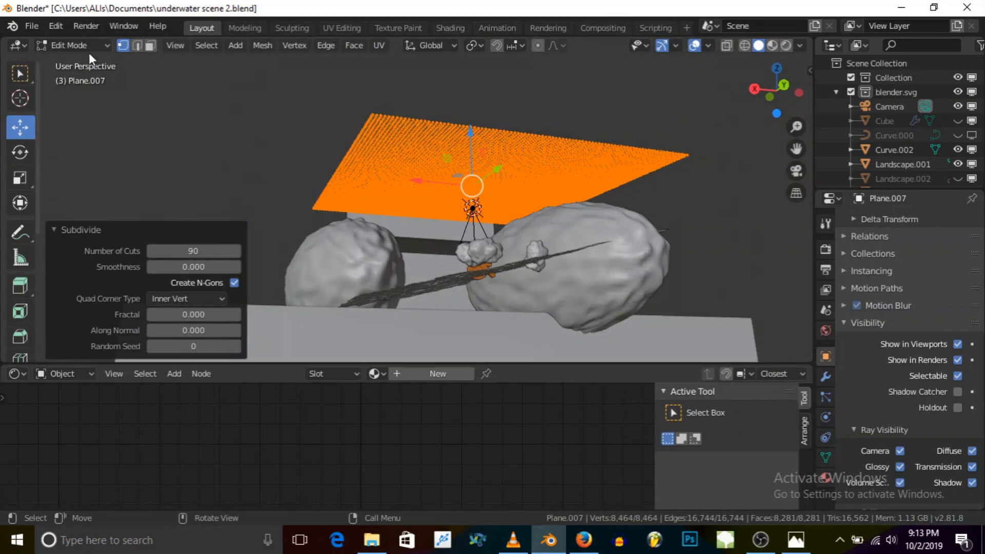
Step: Try lowering the plane 56.2 m along Z to compare its grid with the logo, and undo the move
{"action": "key", "text": "g"}
{"action": "key", "text": "z"}
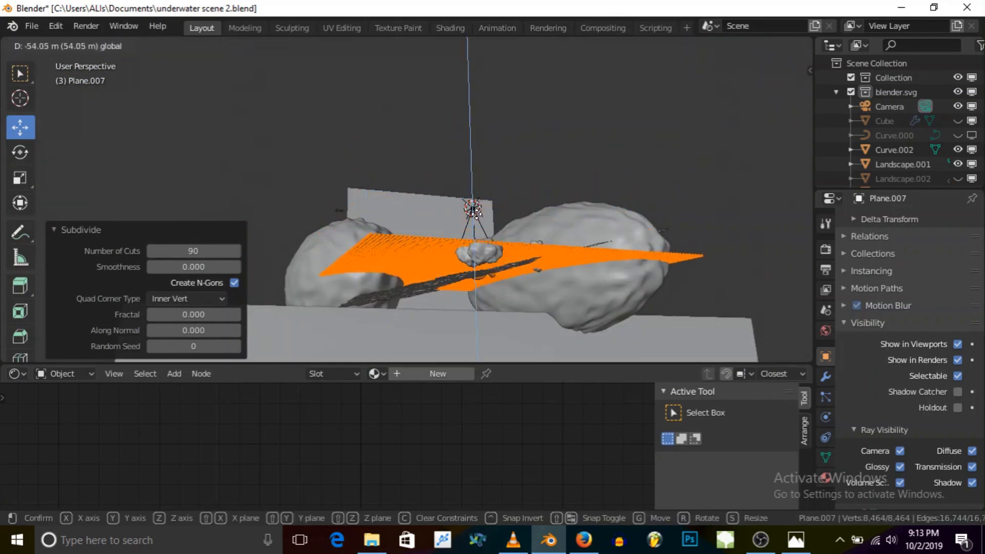
{"action": "left_click", "coordinate": [475, 216]}
{"action": "scroll", "coordinate": [466, 226], "scroll_direction": "up", "scroll_amount": 4}
{"action": "middle_click_drag", "start_coordinate": [489, 272], "coordinate": [445, 317]}
{"action": "scroll", "coordinate": [513, 324], "scroll_direction": "up", "scroll_amount": 2}
{"action": "scroll", "coordinate": [497, 331], "scroll_direction": "up", "scroll_amount": 3}
{"action": "scroll", "coordinate": [451, 220], "scroll_direction": "down", "scroll_amount": 7}
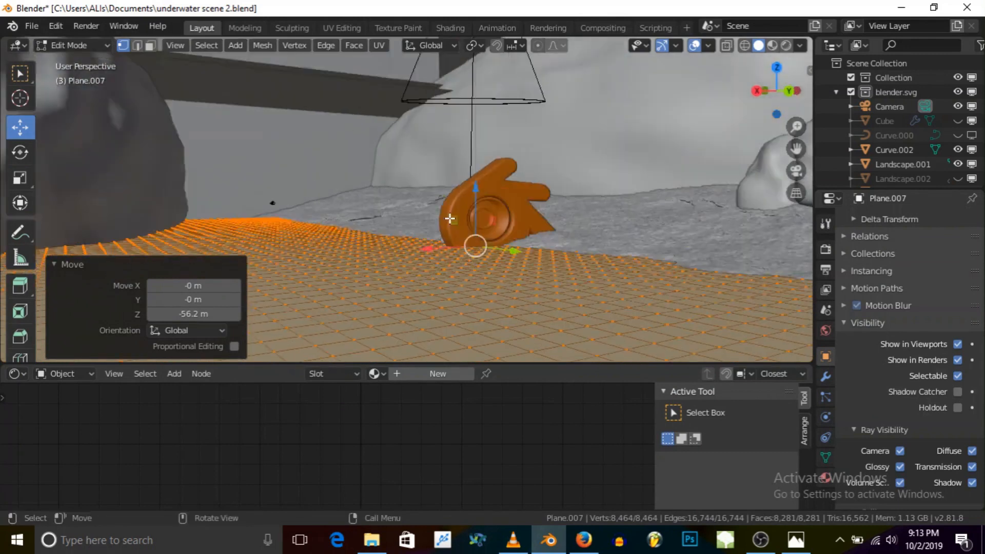
{"action": "key", "text": "ctrl+z"}
Step: Select about 51.5% of the plane's vertices at random with Select Random
{"action": "scroll", "coordinate": [442, 214], "scroll_direction": "down", "scroll_amount": 6}
{"action": "middle_click_drag", "start_coordinate": [441, 214], "coordinate": [312, 119]}
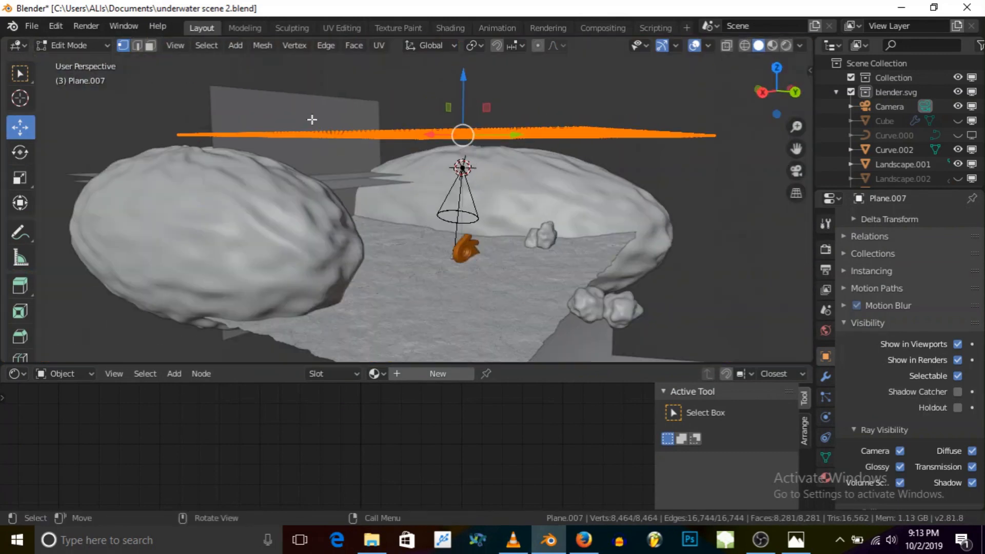
{"action": "left_click", "coordinate": [91, 48]}
{"action": "middle_click_drag", "start_coordinate": [349, 155], "coordinate": [360, 208]}
{"action": "left_click", "coordinate": [379, 135]}
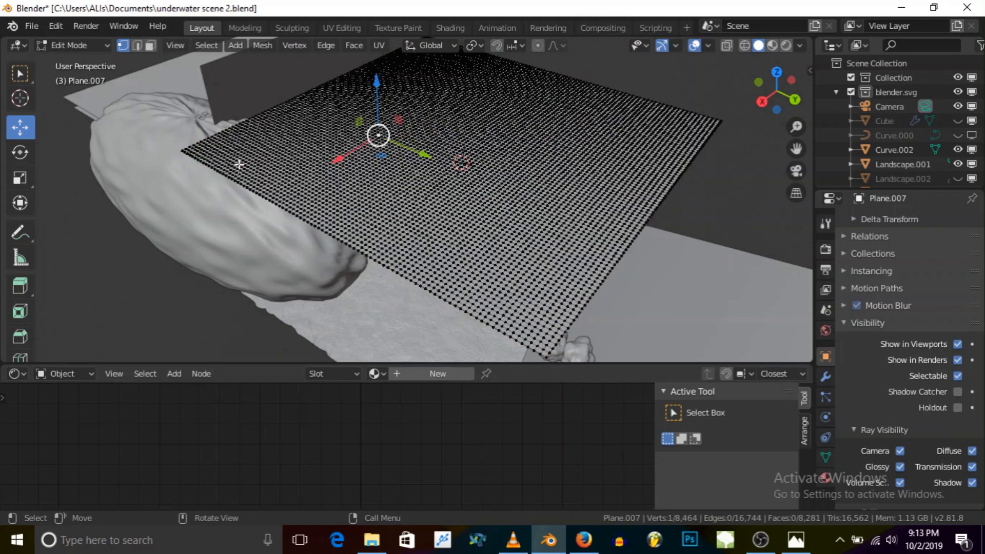
{"action": "key", "text": "F3"}
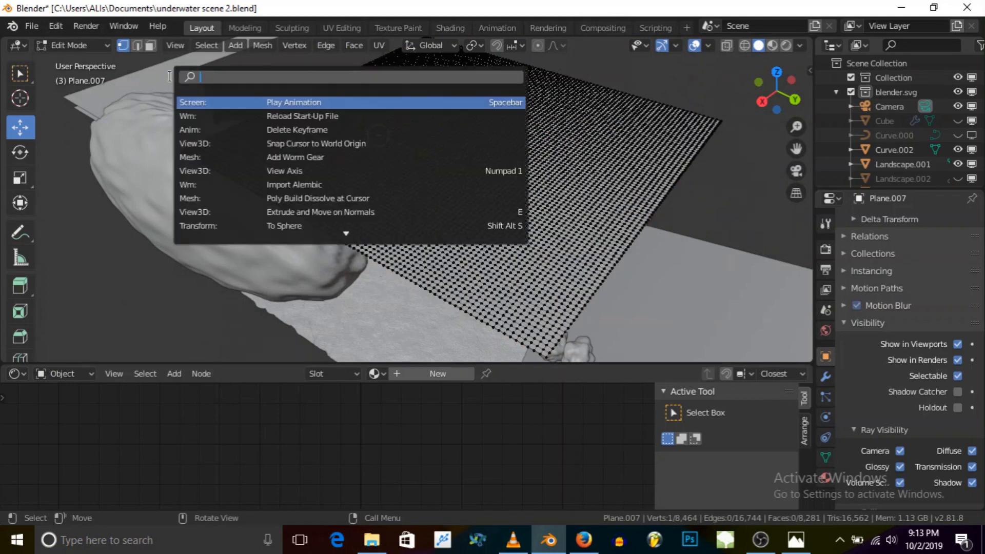
{"action": "type", "text": "SEL"}
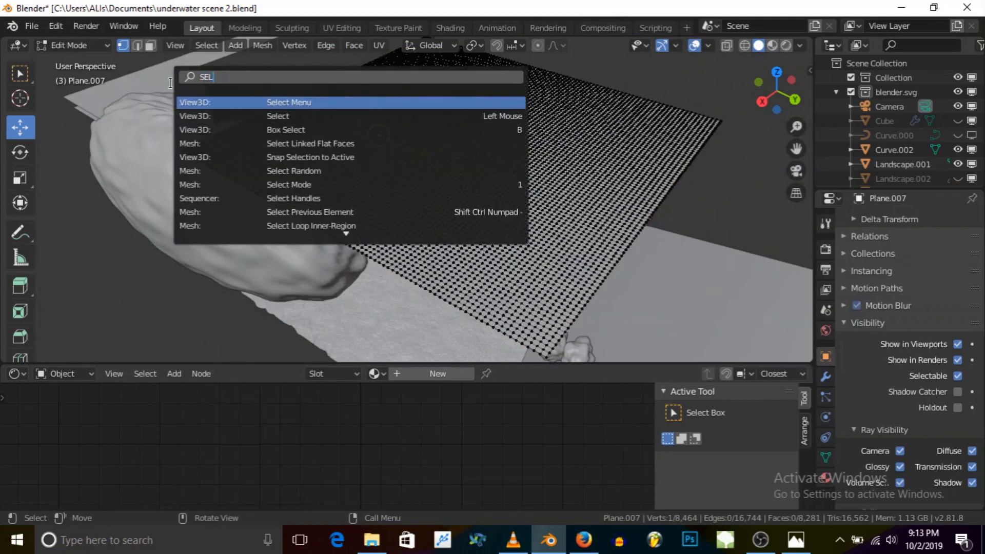
{"action": "left_click", "coordinate": [277, 172]}
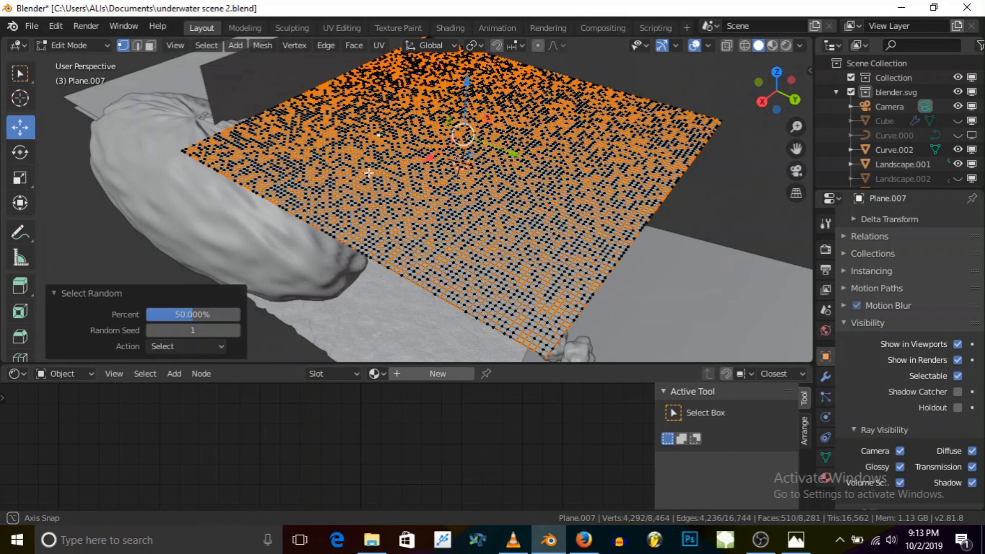
{"action": "middle_click_drag", "start_coordinate": [354, 175], "coordinate": [334, 212]}
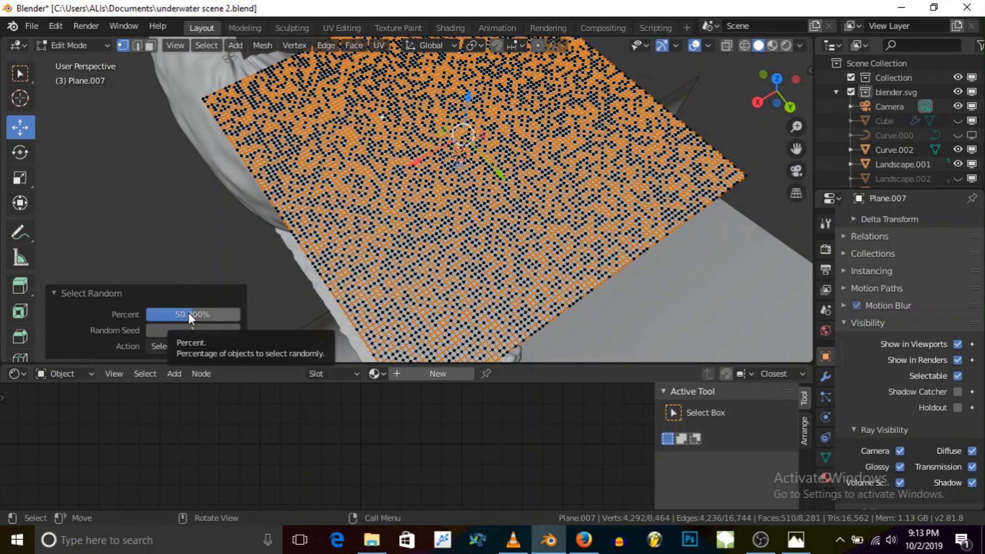
{"action": "mouse_move", "coordinate": [188, 313]}
{"action": "left_mouse_down"}
{"action": "mouse_move", "coordinate": [163, 312]}
{"action": "mouse_move", "coordinate": [193, 313]}
{"action": "left_mouse_up"}
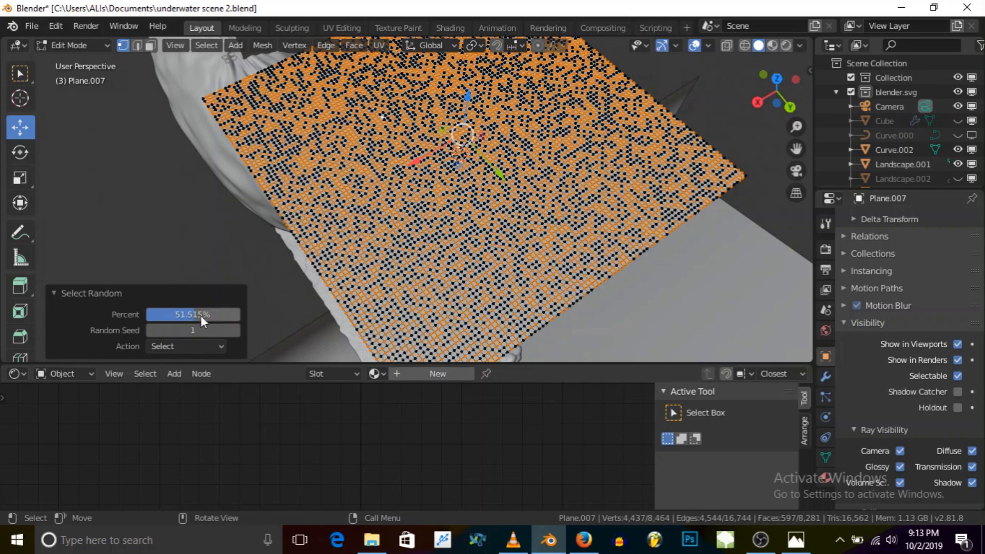
Step: Try deleting the randomly selected parts of the plane, and undo the deletion
{"action": "key", "text": "x"}
{"action": "left_click", "coordinate": [367, 197]}
{"action": "middle_click_drag", "start_coordinate": [368, 197], "coordinate": [175, 196]}
{"action": "key", "text": "ctrl+z"}
Step: Switch the plane's random selection to face select mode
{"action": "scroll", "coordinate": [354, 126], "scroll_direction": "up", "scroll_amount": 2}
{"action": "middle_click_drag", "start_coordinate": [403, 92], "coordinate": [409, 127]}
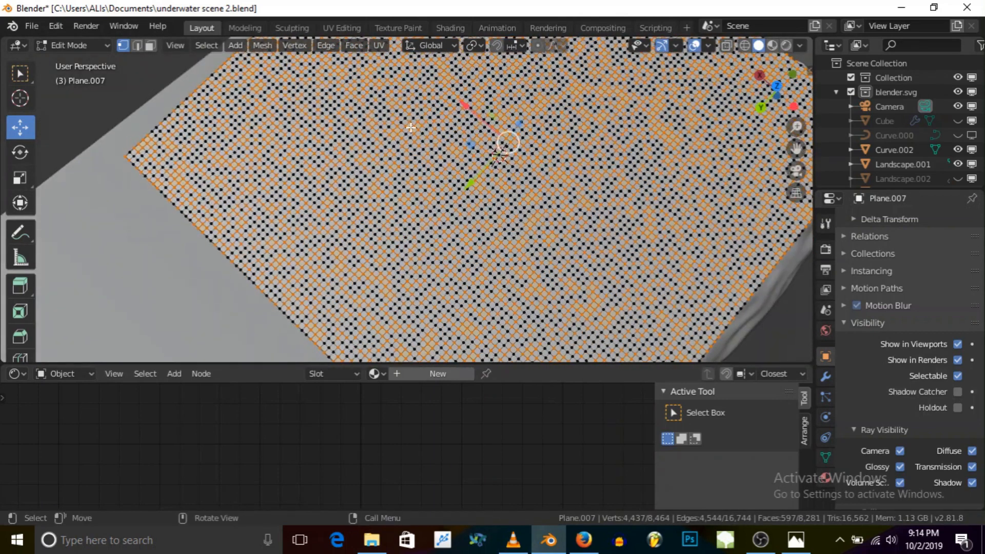
{"action": "scroll", "coordinate": [408, 126], "scroll_direction": "up", "scroll_amount": 5}
{"action": "left_click", "coordinate": [150, 45]}
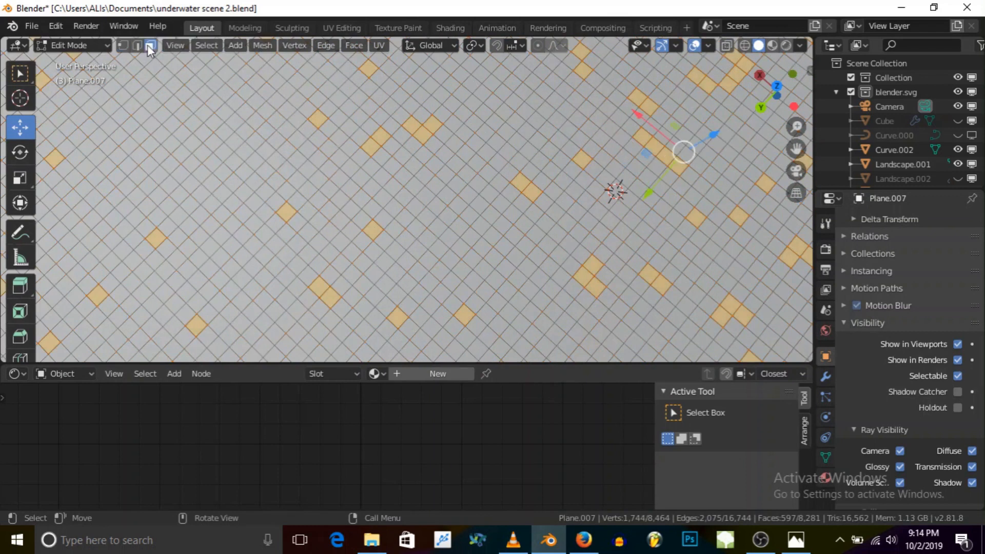
{"action": "scroll", "coordinate": [236, 108], "scroll_direction": "down", "scroll_amount": 5}
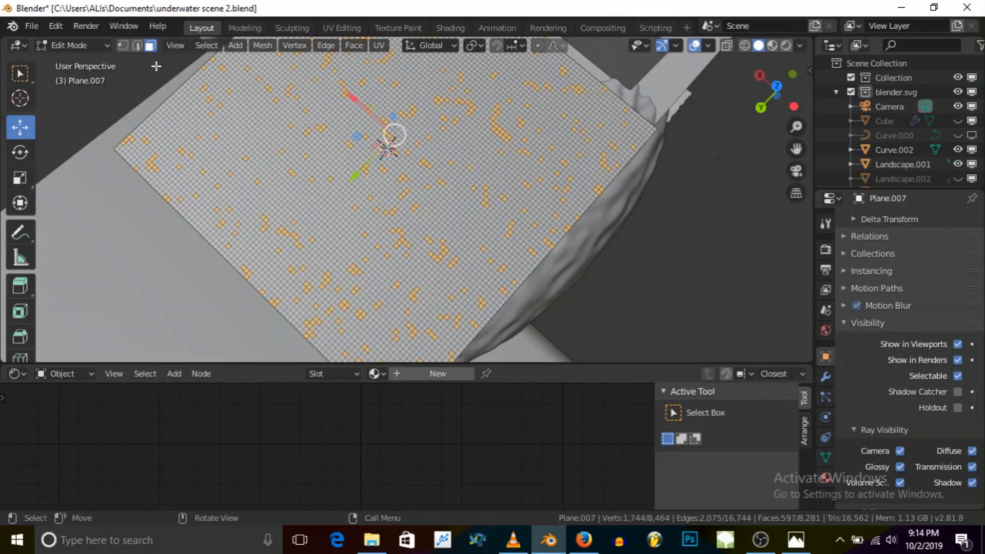
Step: Randomly select about 51.5% of the plane's faces with Select Random, using seed 2, and delete them to create holes
{"action": "key", "text": "F3"}
{"action": "left_click", "coordinate": [222, 89]}
{"action": "scroll", "coordinate": [373, 211], "scroll_direction": "up", "scroll_amount": 3}
{"action": "middle_click_drag", "start_coordinate": [324, 188], "coordinate": [384, 155]}
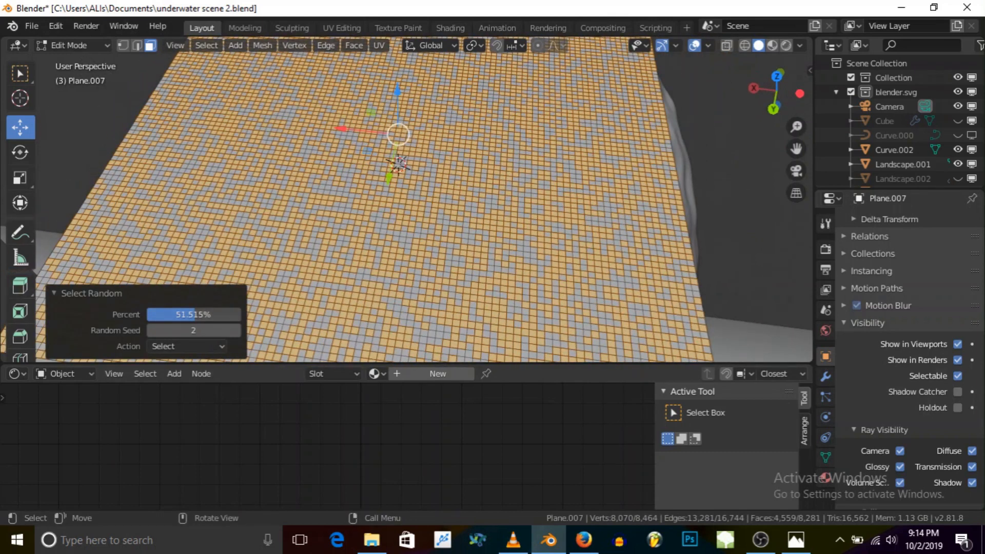
{"action": "key", "text": "x"}
{"action": "left_click", "coordinate": [366, 204]}
{"action": "middle_click_drag", "start_coordinate": [366, 204], "coordinate": [336, 81]}
{"action": "scroll", "coordinate": [299, 118], "scroll_direction": "up", "scroll_amount": 3}
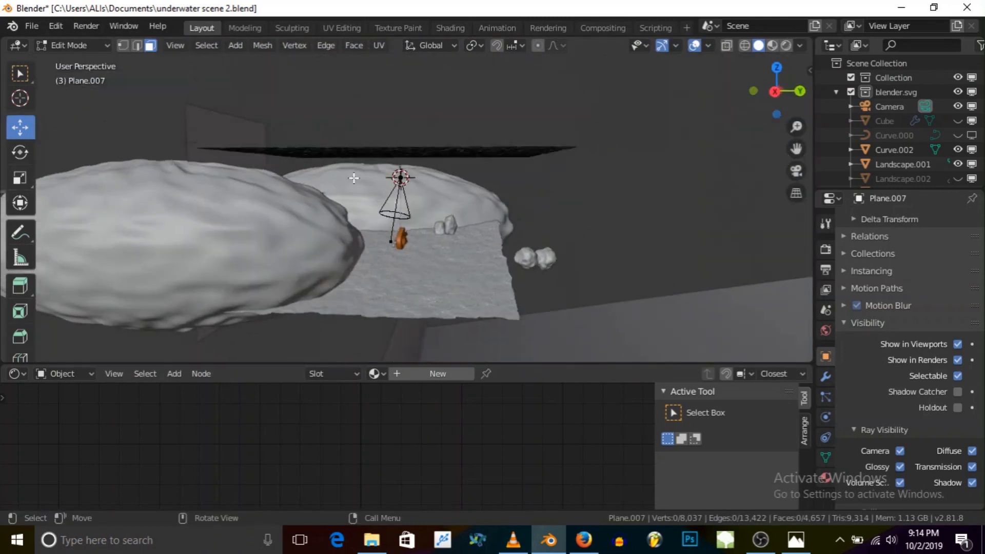
Step: Return the holed plane to Object Mode and add a Subdivision Surface modifier to round its holes
{"action": "left_click", "coordinate": [91, 45]}
{"action": "left_click", "coordinate": [91, 62]}
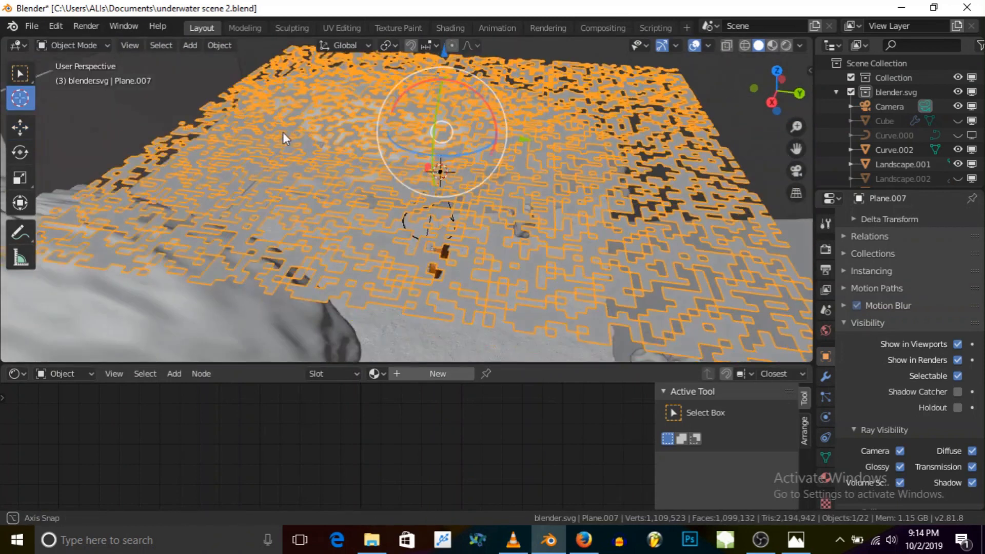
{"action": "left_click", "coordinate": [826, 376]}
{"action": "left_click", "coordinate": [849, 221]}
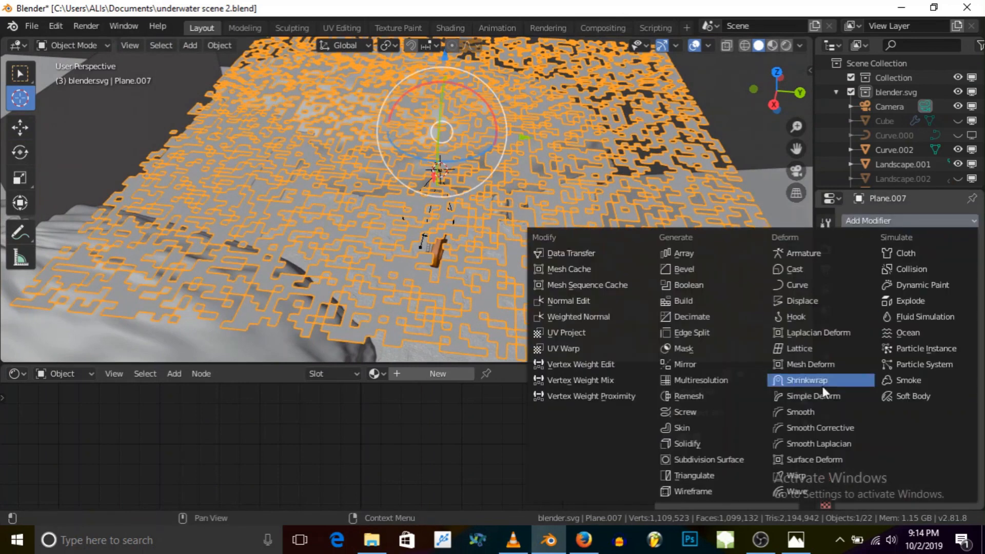
{"action": "key", "text": "Return"}
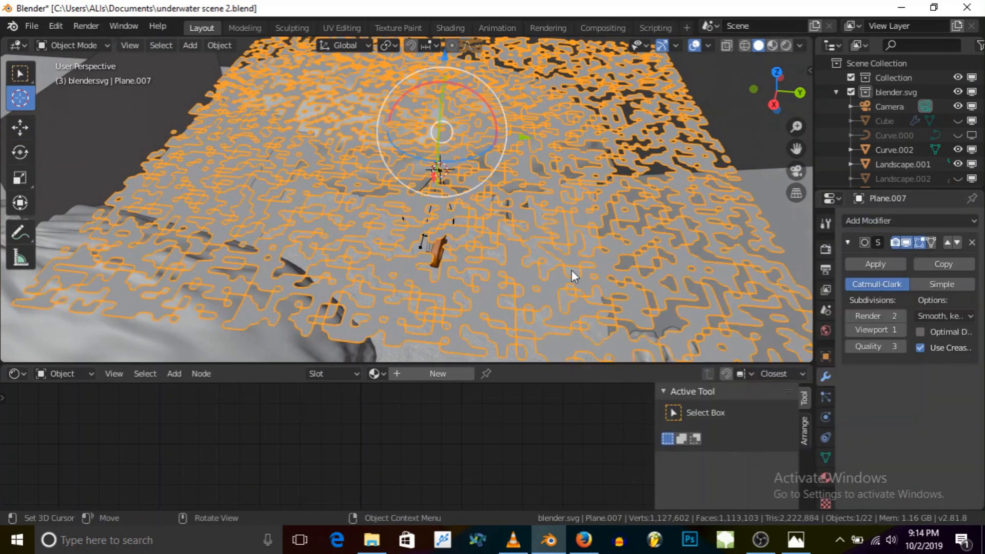
Step: Activate Select Box, select the spot light above the logo and raise it 29.8 m along Z over the holed plane
{"action": "middle_click_drag", "start_coordinate": [459, 221], "coordinate": [440, 176]}
{"action": "left_click", "coordinate": [441, 176]}
{"action": "left_click", "coordinate": [411, 217]}
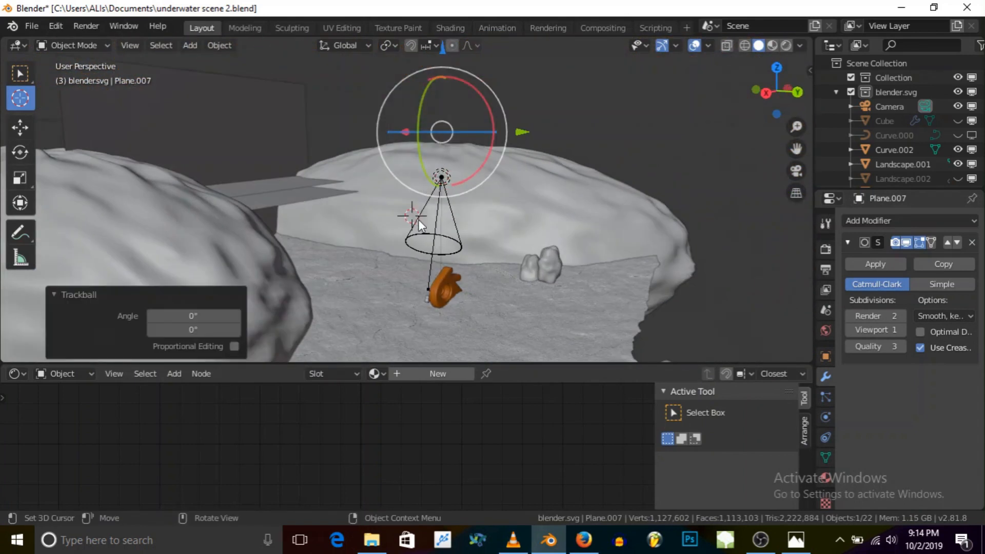
{"action": "left_click", "coordinate": [231, 95]}
{"action": "left_click", "coordinate": [20, 73]}
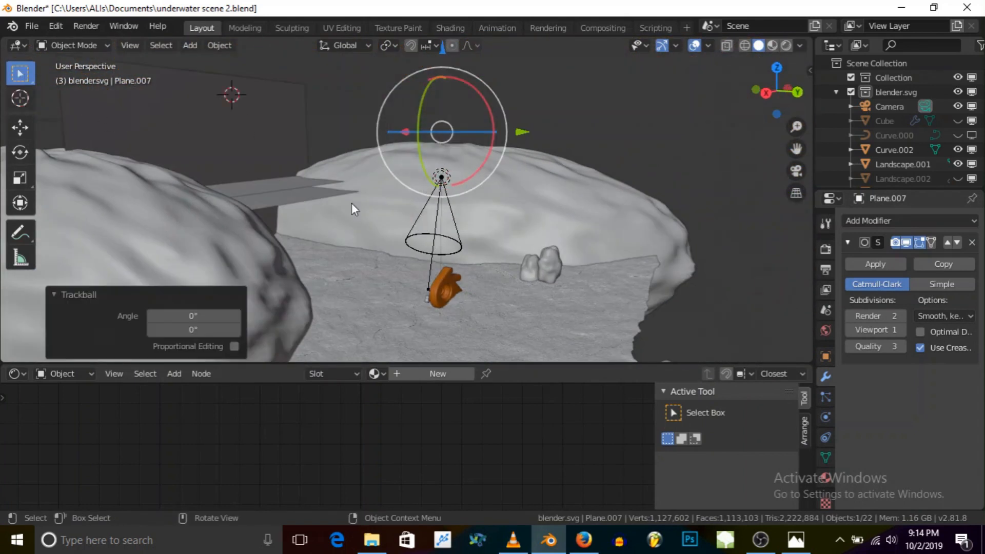
{"action": "left_click", "coordinate": [418, 207]}
{"action": "scroll", "coordinate": [451, 170], "scroll_direction": "up", "scroll_amount": 2}
{"action": "left_click_drag", "start_coordinate": [441, 178], "coordinate": [440, 178]}
{"action": "left_click", "coordinate": [436, 180]}
{"action": "scroll", "coordinate": [434, 188], "scroll_direction": "down", "scroll_amount": 5}
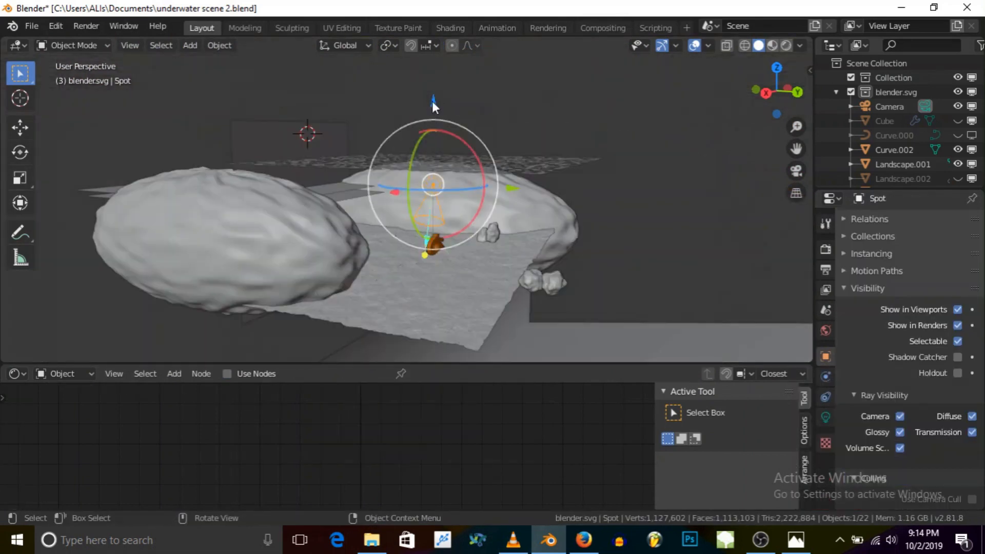
{"action": "left_click_drag", "start_coordinate": [432, 101], "coordinate": [437, 52]}
{"action": "scroll", "coordinate": [466, 155], "scroll_direction": "up", "scroll_amount": 3}
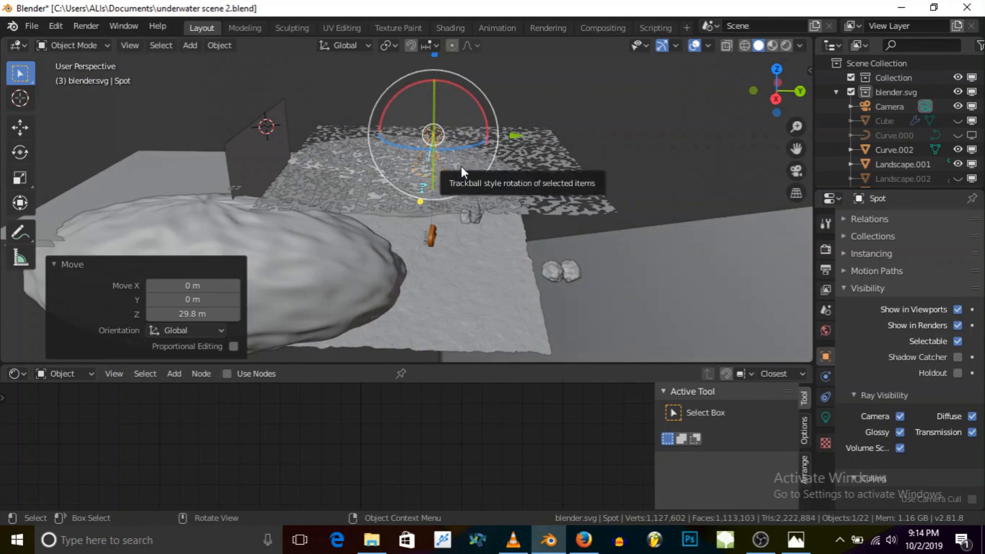
Step: Set the spot light's Size to 0.92 m and enable shader nodes for it
{"action": "left_click", "coordinate": [825, 416]}
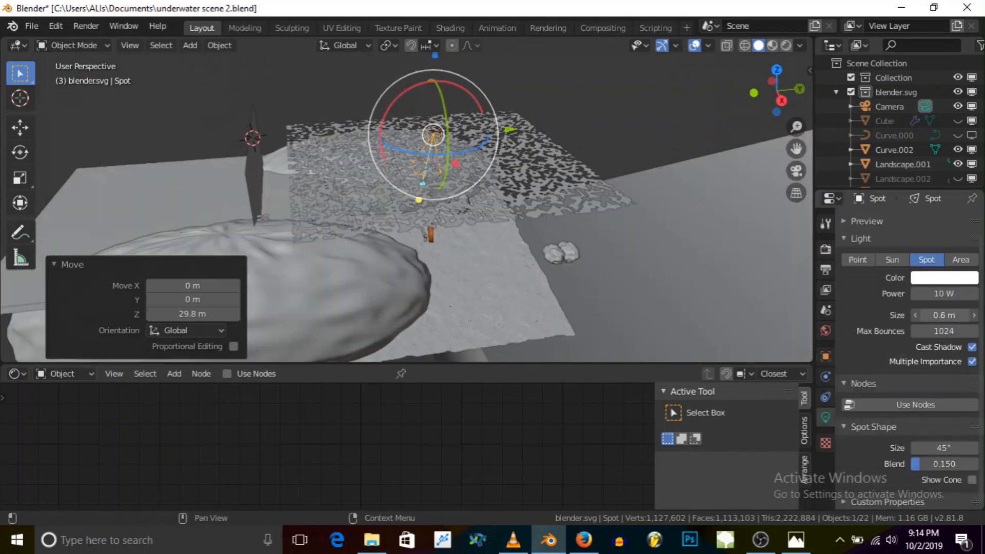
{"action": "left_click_drag", "start_coordinate": [938, 316], "coordinate": [919, 316]}
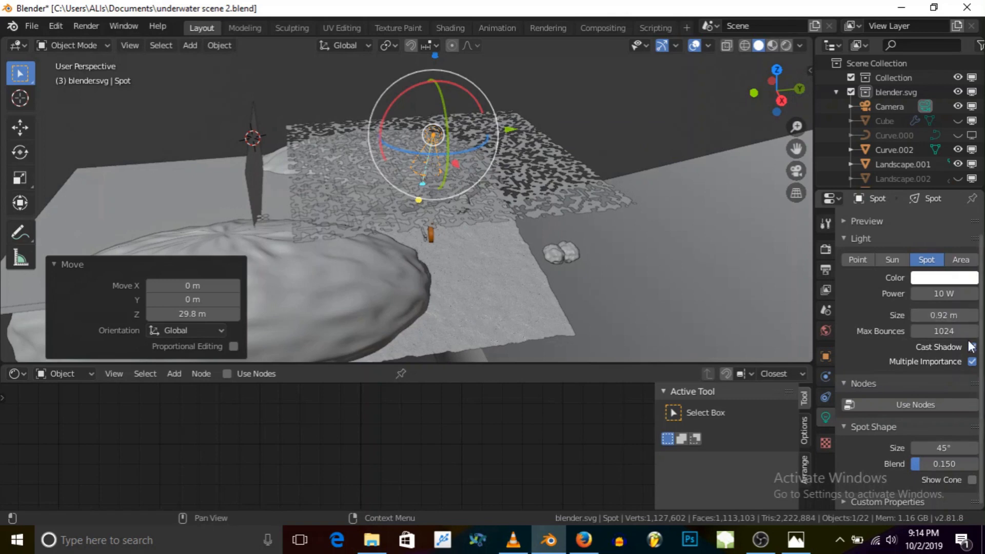
{"action": "left_click", "coordinate": [879, 405]}
{"action": "scroll", "coordinate": [893, 444], "scroll_direction": "down", "scroll_amount": 2}
{"action": "scroll", "coordinate": [889, 441], "scroll_direction": "down", "scroll_amount": 1}
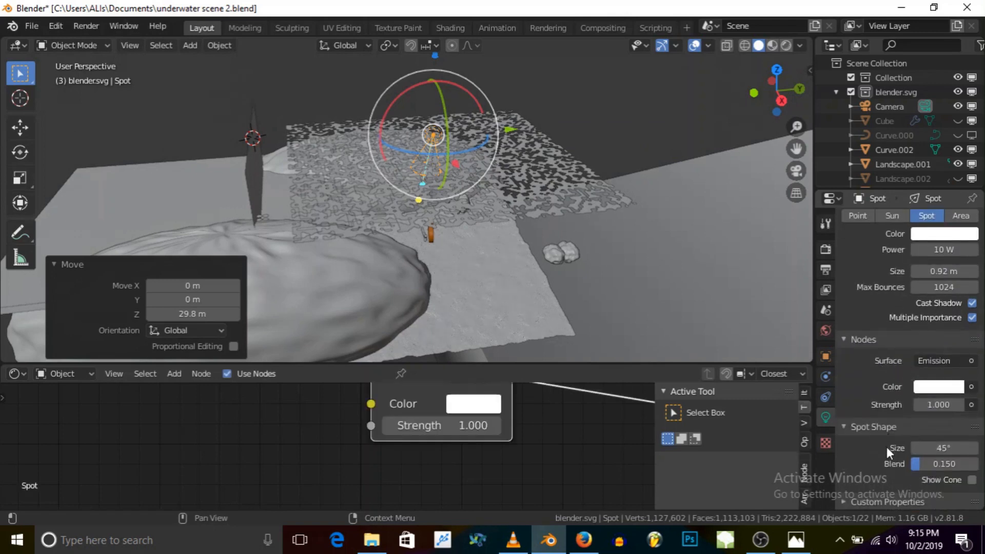
Step: Try widening the spot light's cone to 180°
{"action": "left_click_drag", "start_coordinate": [949, 448], "coordinate": [977, 445]}
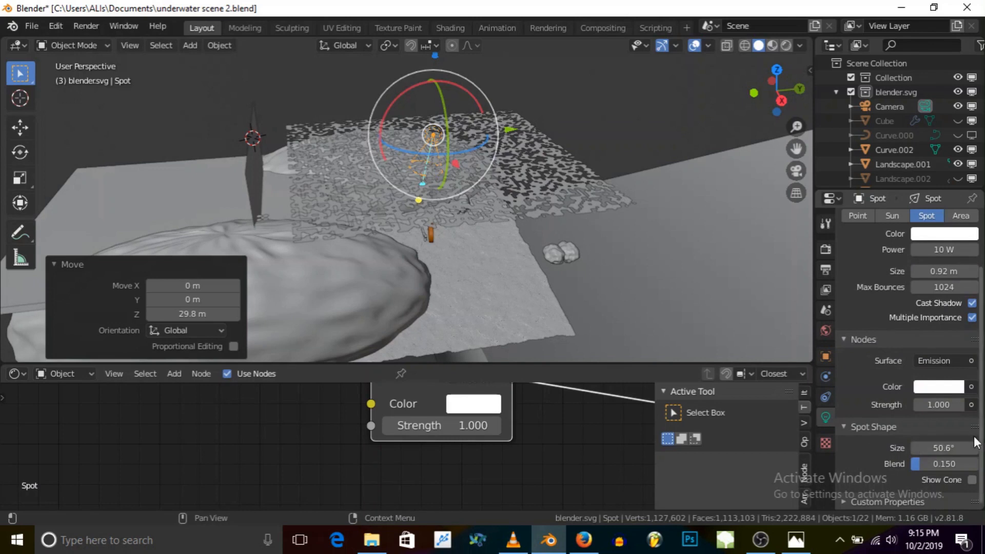
{"action": "left_click", "coordinate": [933, 446]}
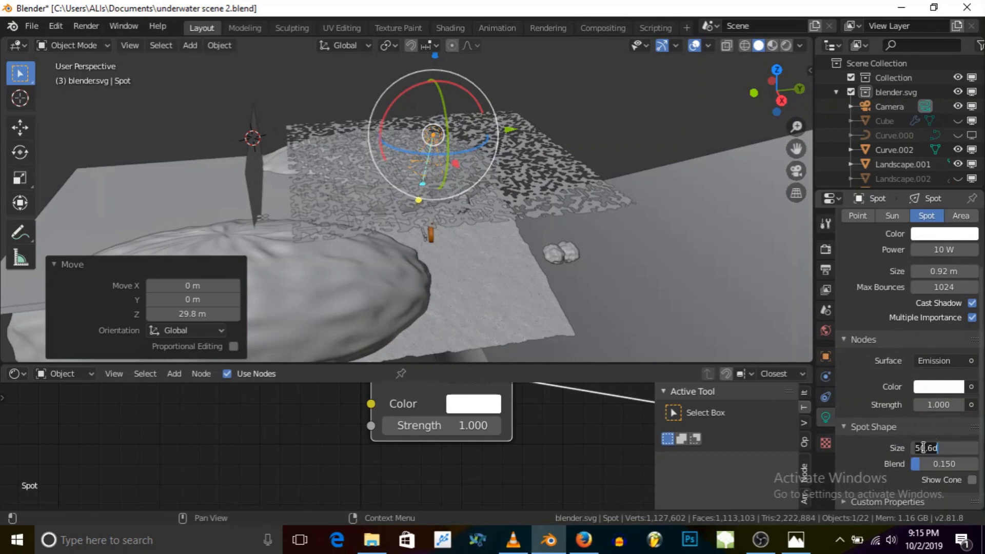
{"action": "key", "text": "Home"}
{"action": "type", "text": "20"}
{"action": "key", "text": "Return"}
{"action": "middle_click_drag", "start_coordinate": [446, 244], "coordinate": [393, 196]}
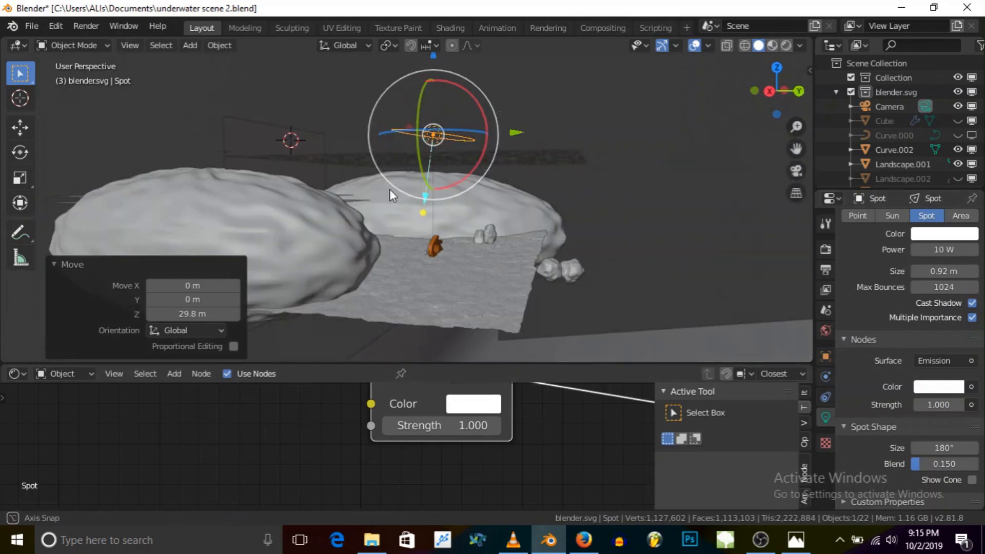
Step: Set the spot light's cone size under Spot Shape to 100°
{"action": "left_click", "coordinate": [941, 448]}
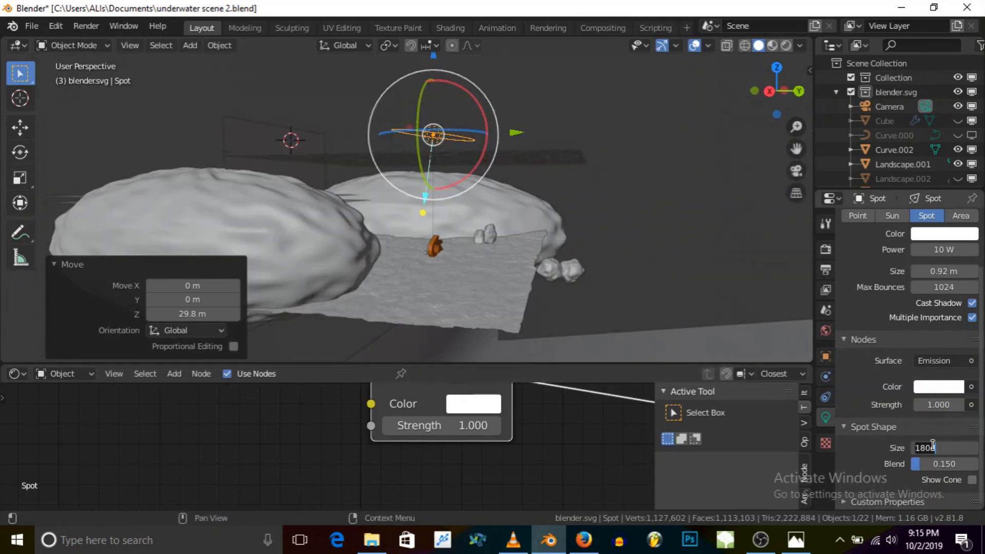
{"action": "key", "text": "BackSpace"}
{"action": "key", "text": "BackSpace"}
{"action": "type", "text": "00"}
{"action": "key", "text": "Return"}
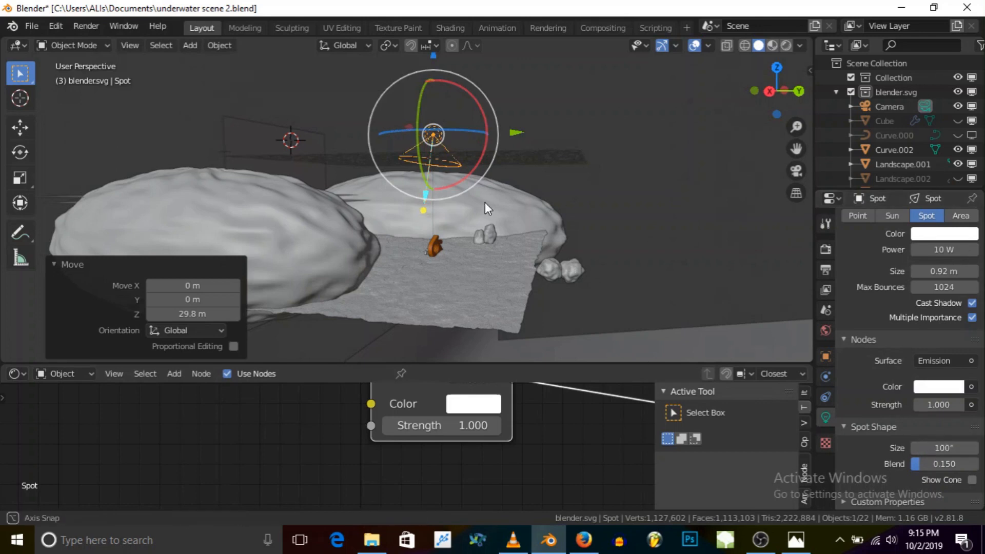
{"action": "middle_click_drag", "start_coordinate": [484, 202], "coordinate": [420, 181]}
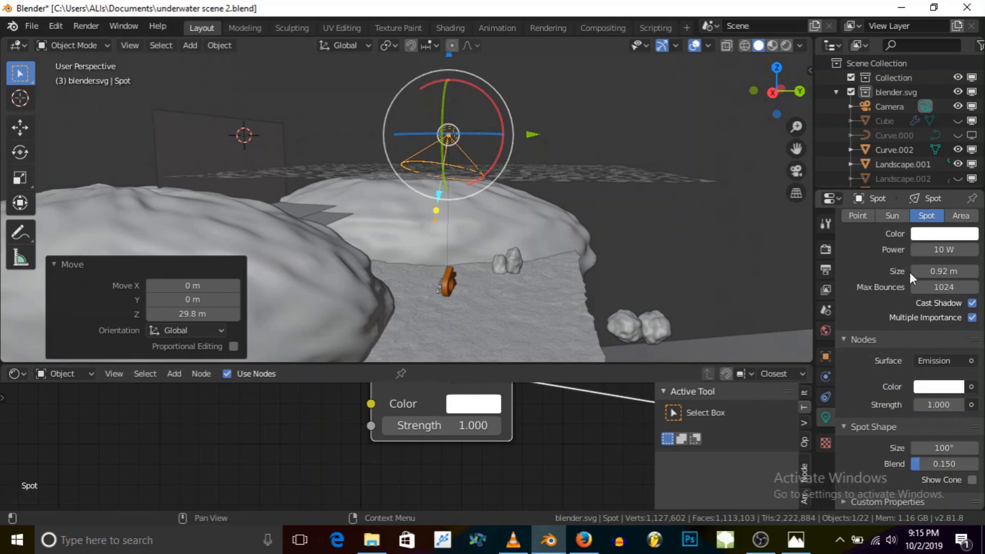
Step: Re-aim the spot light by shifting it slightly along global Y, with rotations of 4.49° and -3.64° about X
{"action": "key", "text": "r"}
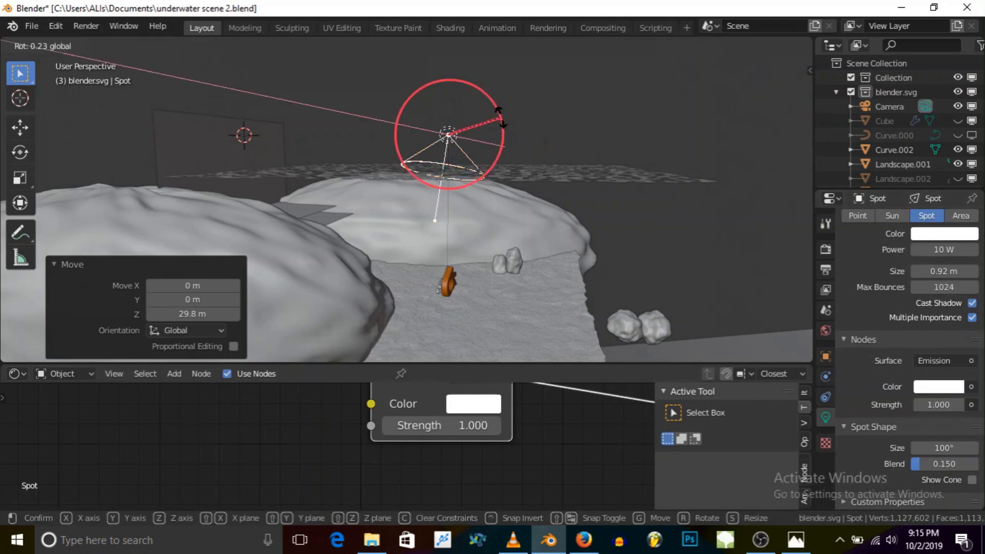
{"action": "left_click", "coordinate": [497, 108]}
{"action": "key", "text": "g"}
{"action": "key", "text": "y"}
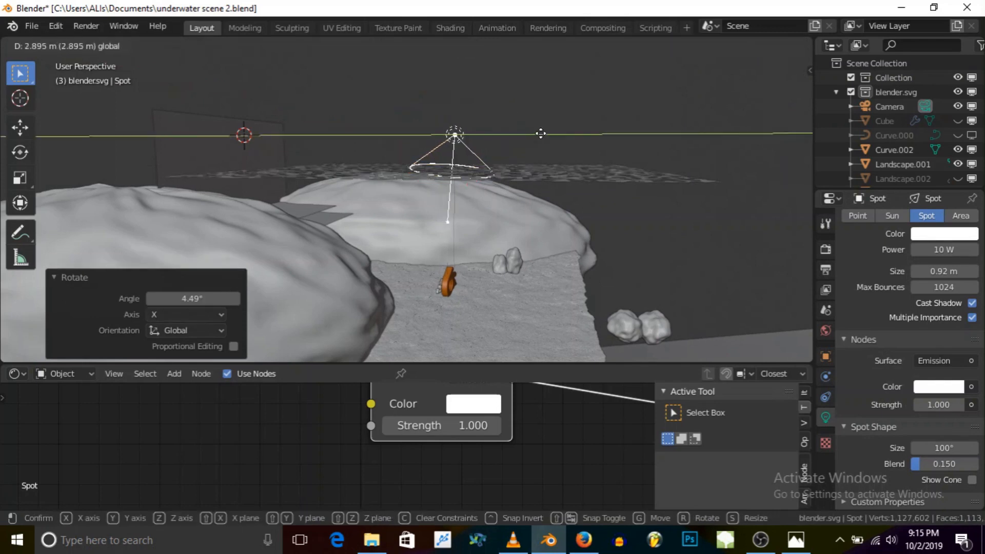
{"action": "left_click", "coordinate": [550, 141]}
{"action": "left_click_drag", "start_coordinate": [518, 123], "coordinate": [513, 117]}
{"action": "middle_click_drag", "start_coordinate": [565, 247], "coordinate": [405, 206]}
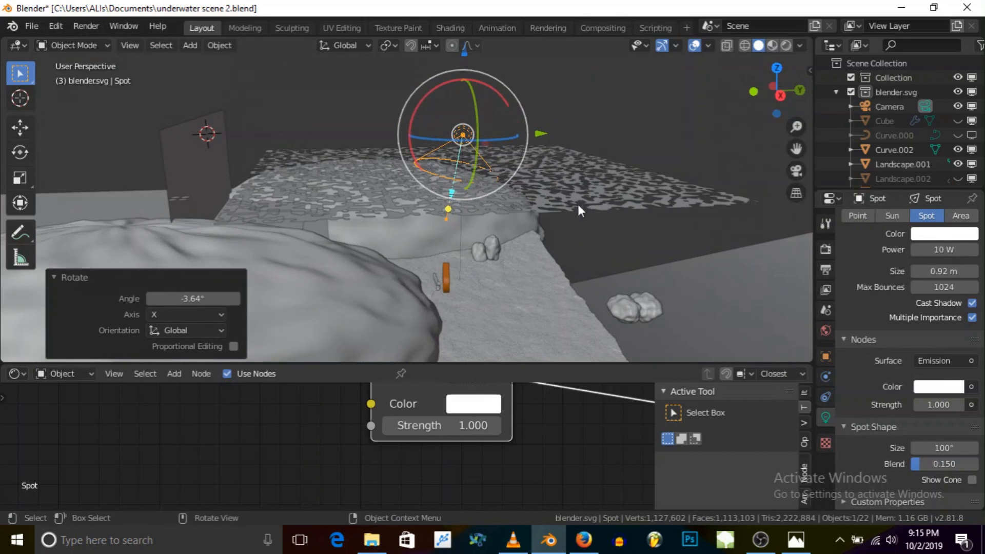
Step: Switch the viewport to rendered shading and give the holed plane a new material
{"action": "left_click", "coordinate": [785, 46]}
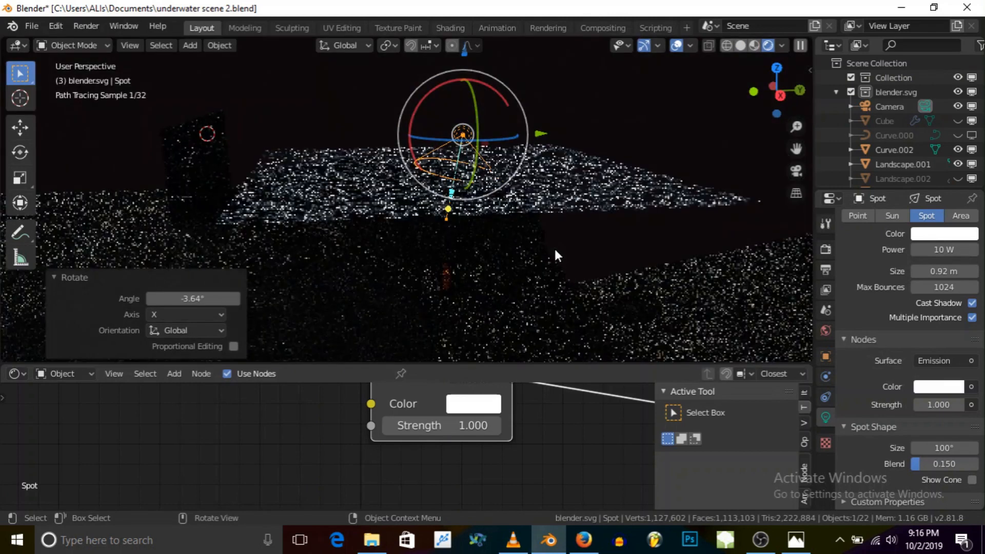
{"action": "middle_click_drag", "start_coordinate": [553, 246], "coordinate": [522, 230]}
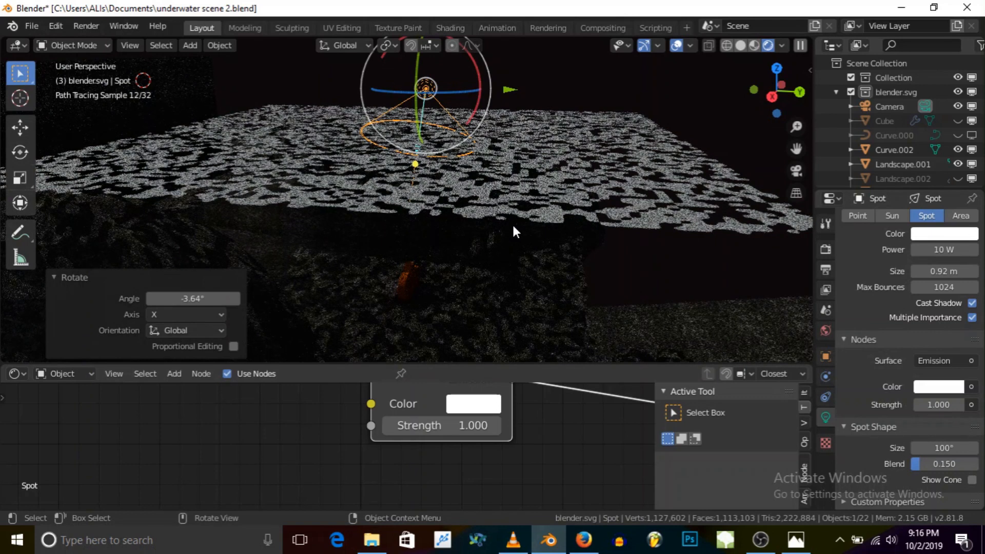
{"action": "left_click", "coordinate": [631, 128]}
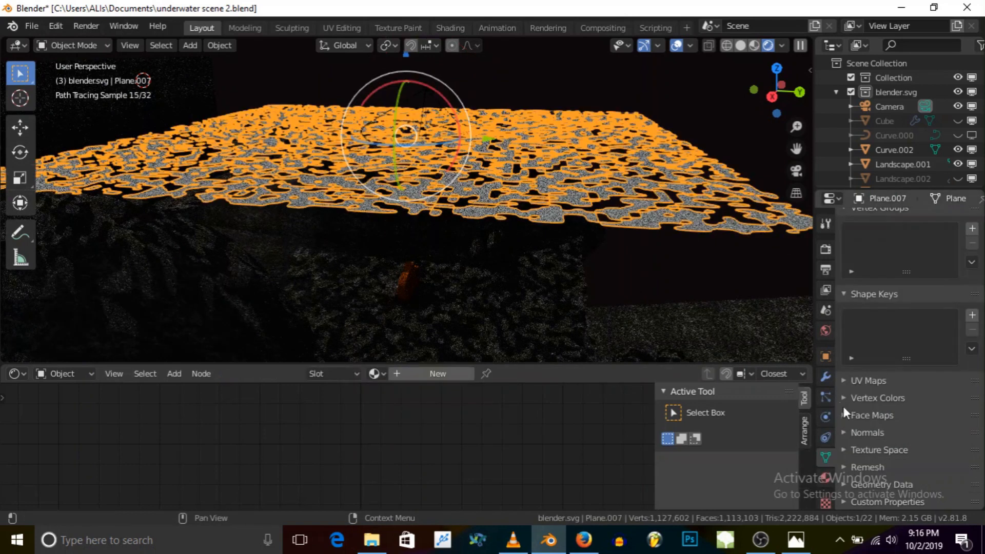
{"action": "left_click", "coordinate": [440, 373]}
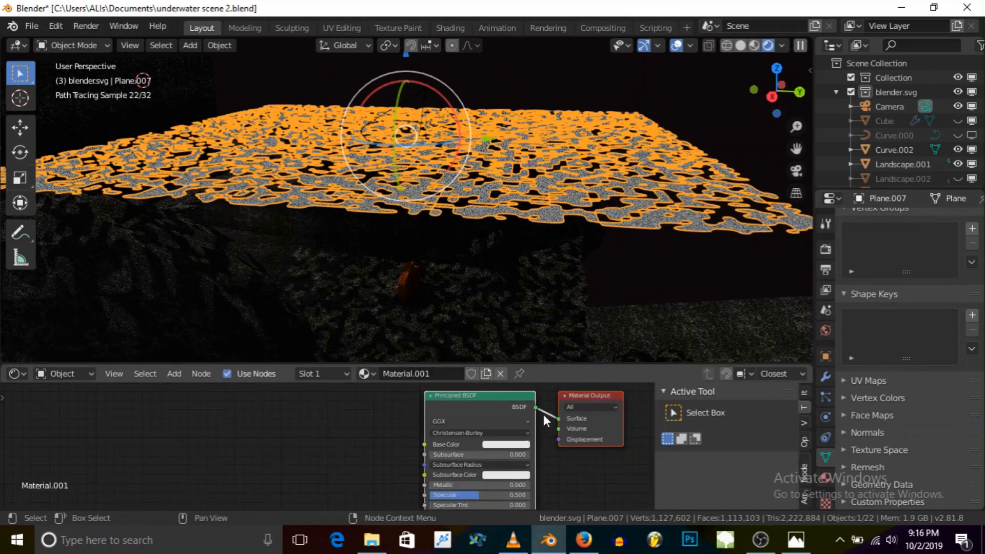
Step: Disconnect the Principled BSDF, add a Diffuse BSDF and connect it to the Material Output's Surface
{"action": "left_click_drag", "start_coordinate": [500, 408], "coordinate": [214, 421]}
{"action": "left_click", "coordinate": [173, 374]}
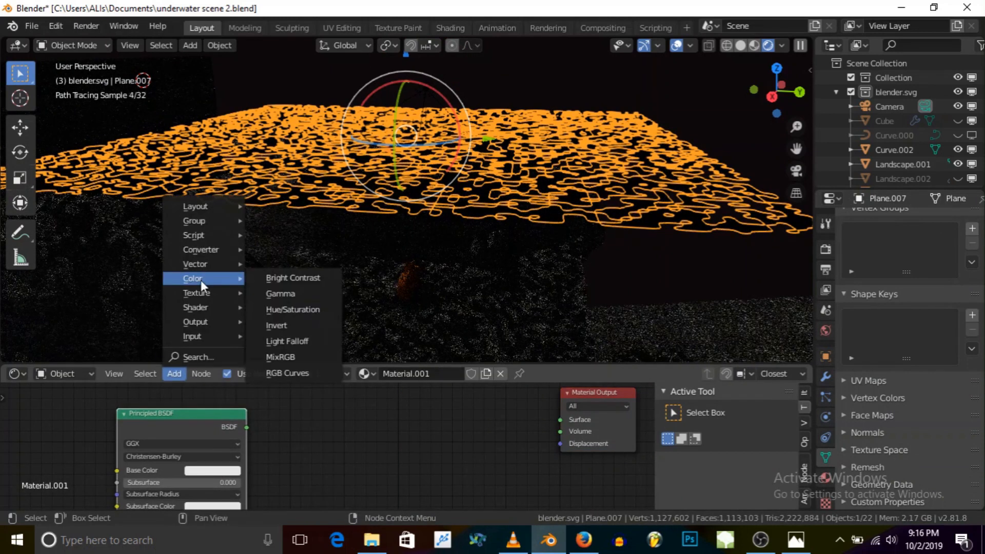
{"action": "mouse_move", "coordinate": [192, 304]}
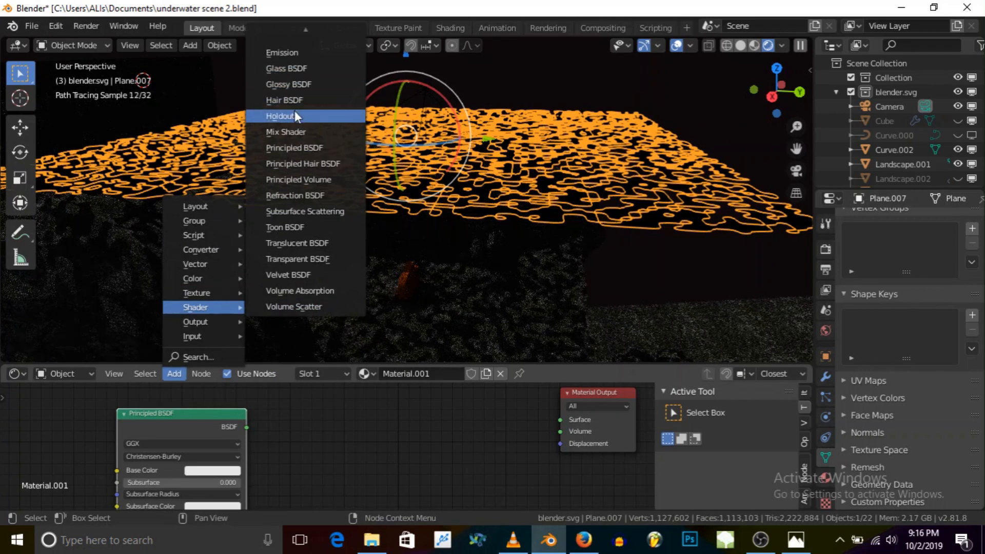
{"action": "scroll", "coordinate": [299, 52], "scroll_direction": "up", "scroll_amount": 1}
{"action": "left_click", "coordinate": [295, 54]}
{"action": "left_click", "coordinate": [478, 412]}
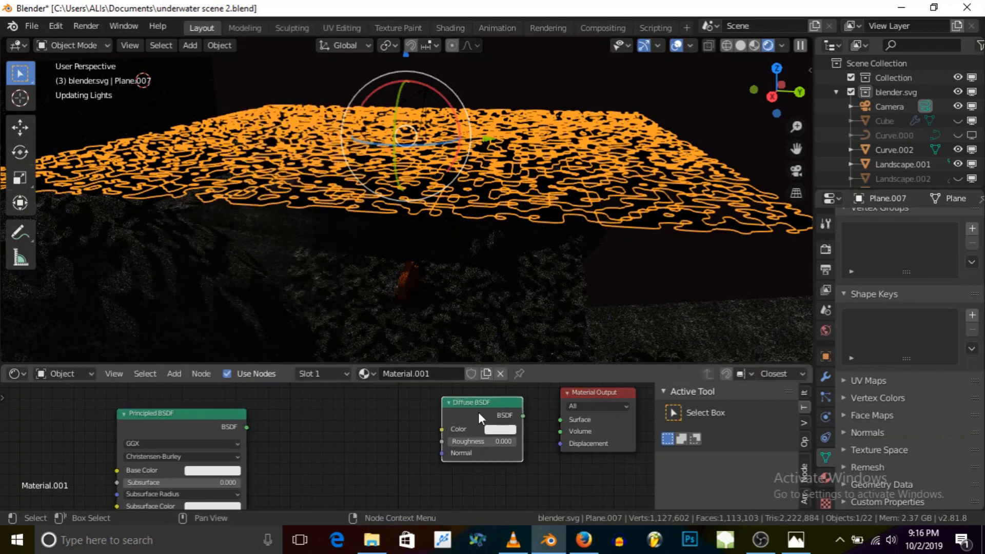
{"action": "left_click_drag", "start_coordinate": [523, 415], "coordinate": [568, 425]}
{"action": "left_click_drag", "start_coordinate": [568, 425], "coordinate": [551, 410]}
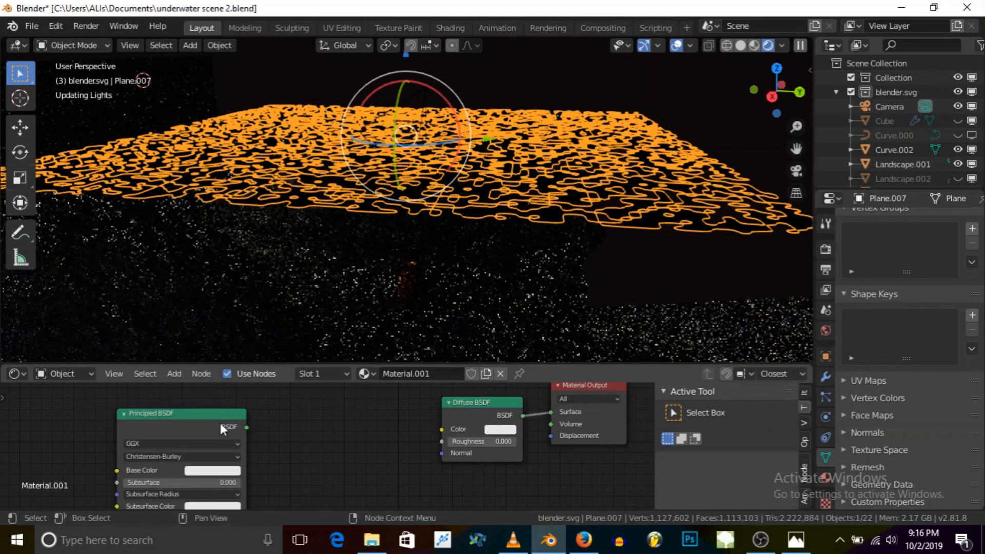
Step: Delete the unused Principled BSDF node and set the Diffuse BSDF's color to black
{"action": "left_click", "coordinate": [220, 423]}
{"action": "key", "text": "x"}
{"action": "left_click", "coordinate": [500, 428]}
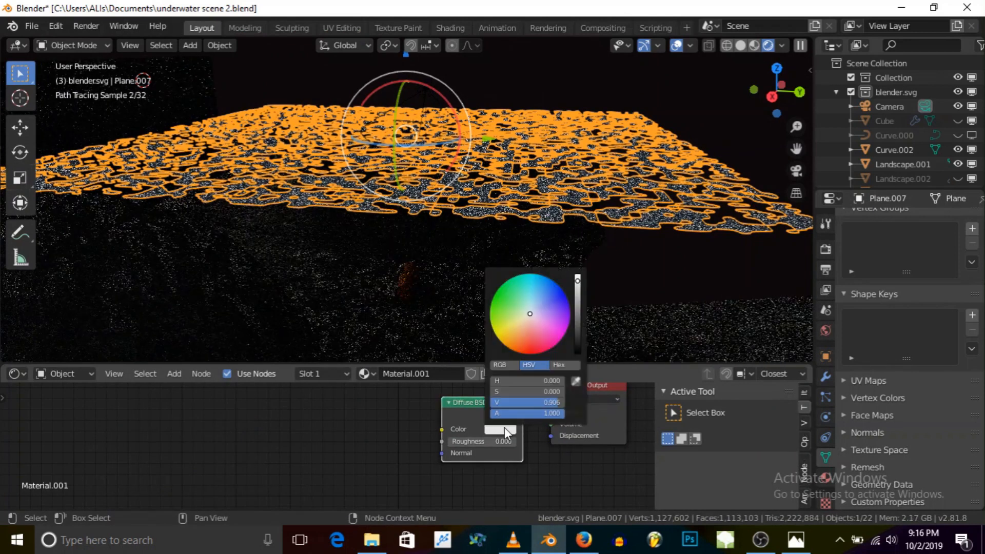
{"action": "left_click_drag", "start_coordinate": [575, 321], "coordinate": [577, 339]}
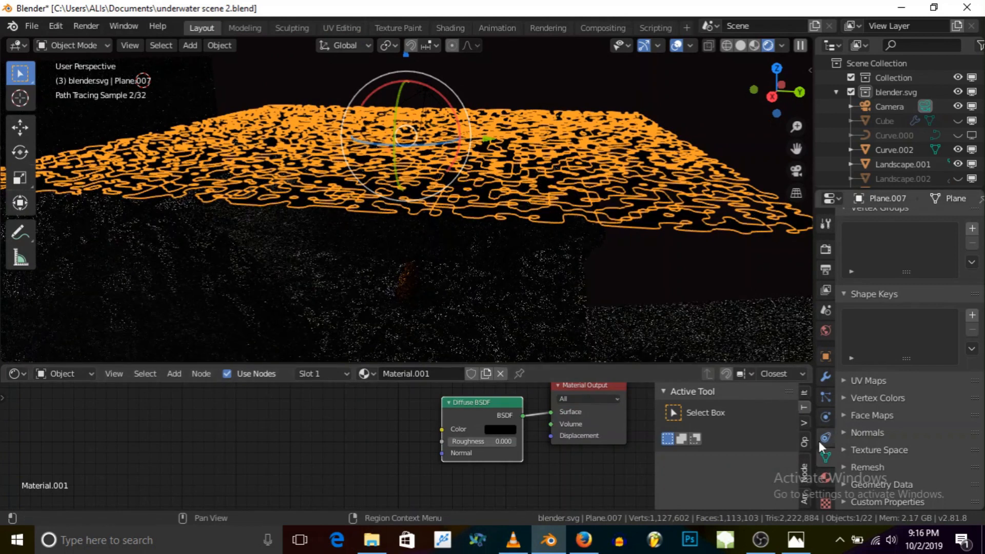
Step: Turn off Glossy and Camera ray visibility for the holed plane
{"action": "left_click", "coordinate": [826, 357]}
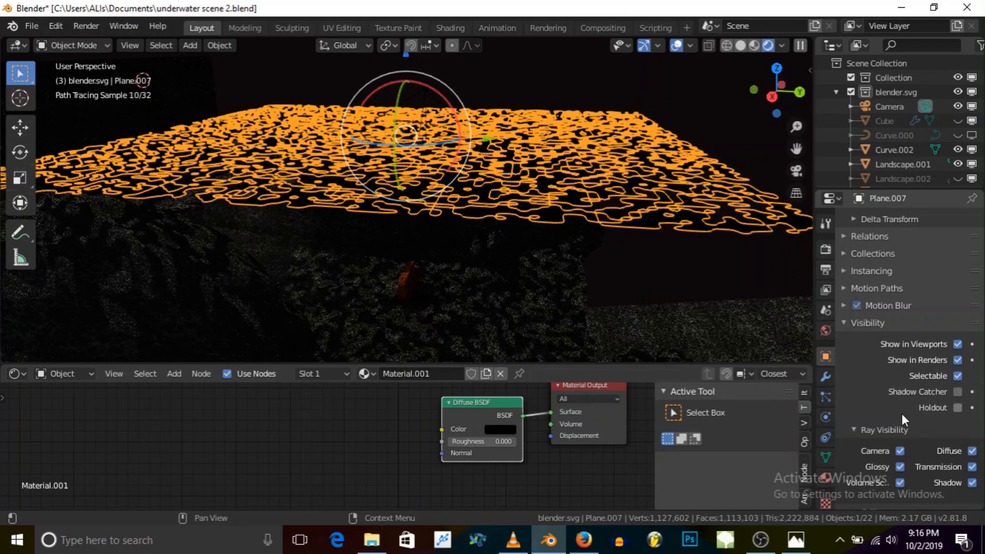
{"action": "scroll", "coordinate": [906, 450], "scroll_direction": "down", "scroll_amount": 2}
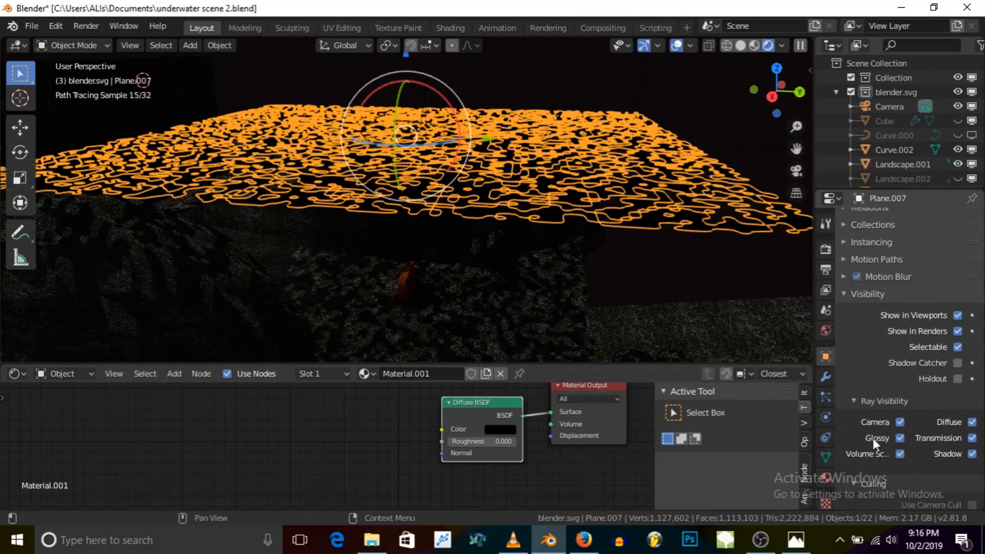
{"action": "left_click", "coordinate": [899, 438]}
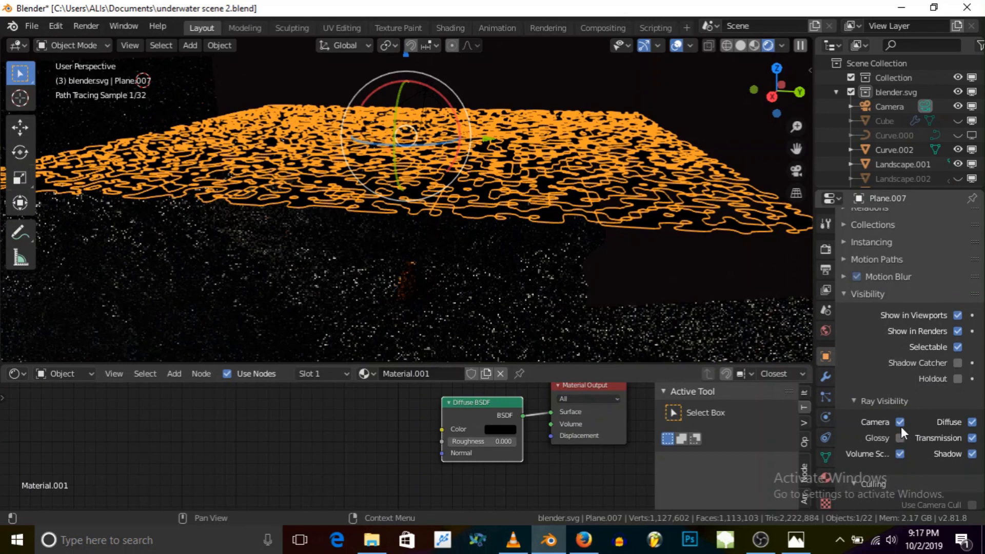
{"action": "left_click", "coordinate": [900, 425]}
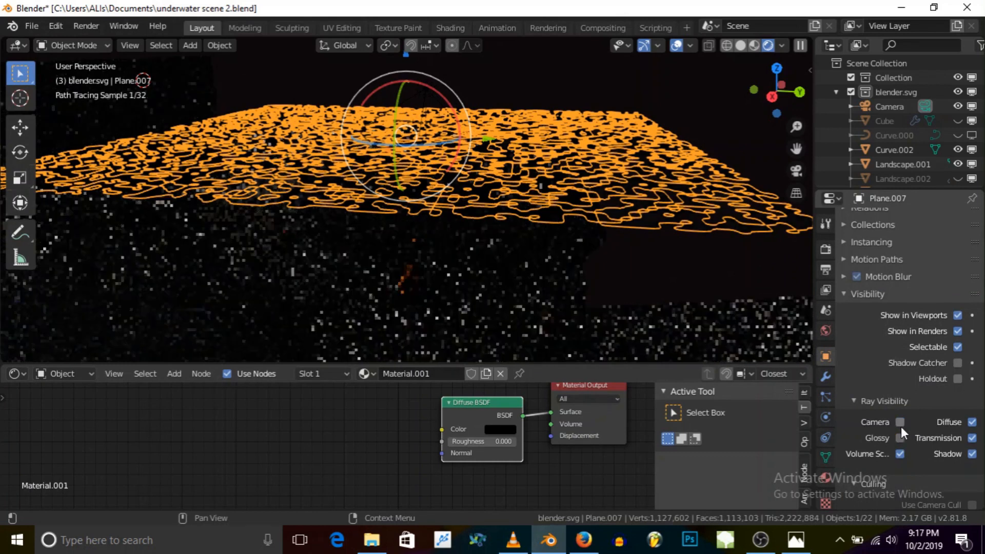
Step: Turn off Diffuse, Transmission and Volume Scatter ray visibility for the holed plane, leaving only Shadow enabled
{"action": "left_click", "coordinate": [973, 442]}
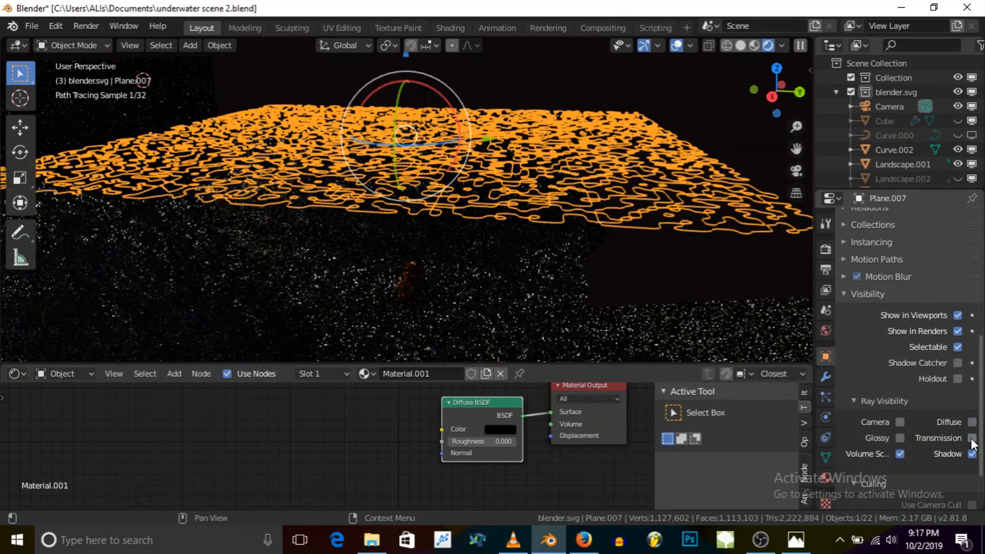
{"action": "left_click", "coordinate": [971, 438]}
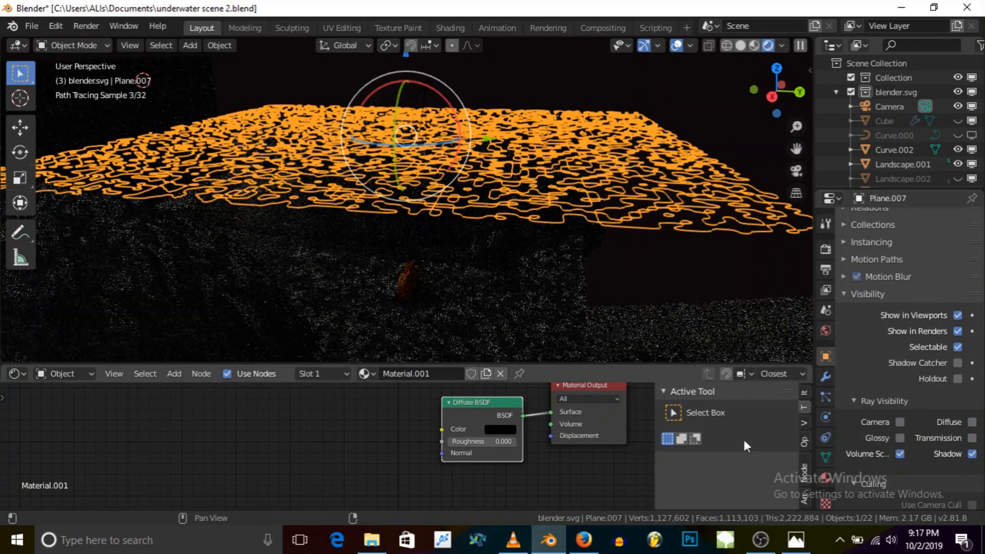
{"action": "left_click", "coordinate": [900, 454]}
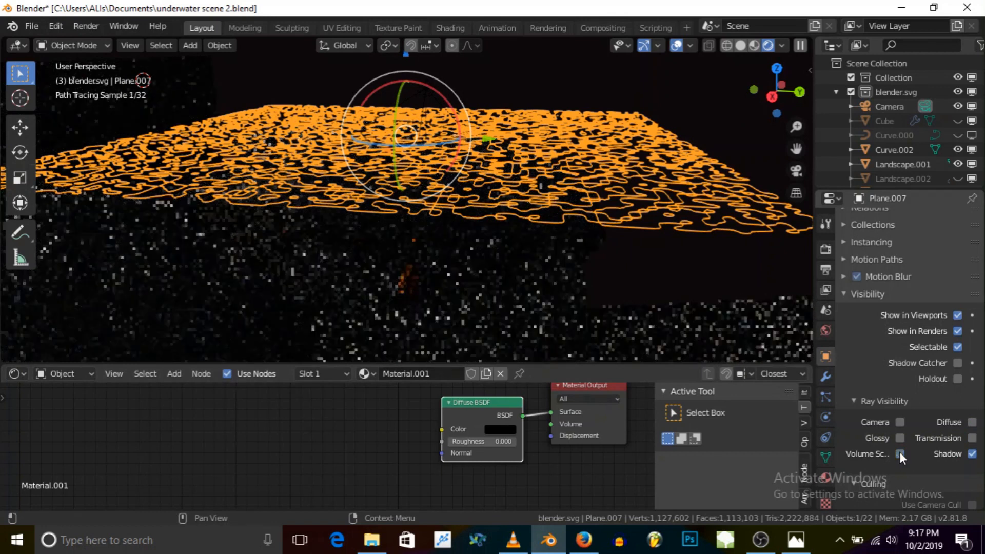
Step: Scale the holed plane to about 0.648 and move it about -16.2 m along the Y axis
{"action": "key", "text": "s"}
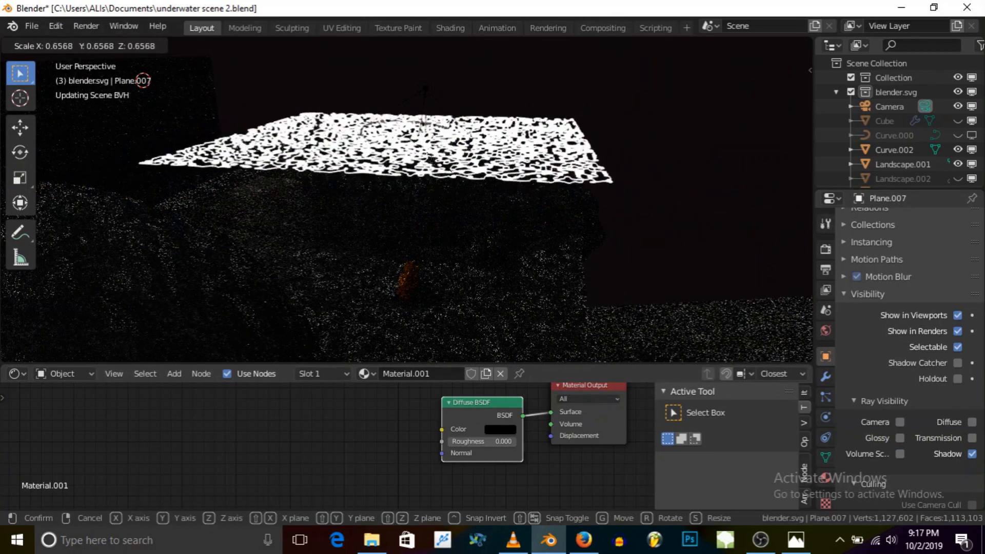
{"action": "left_click", "coordinate": [537, 267]}
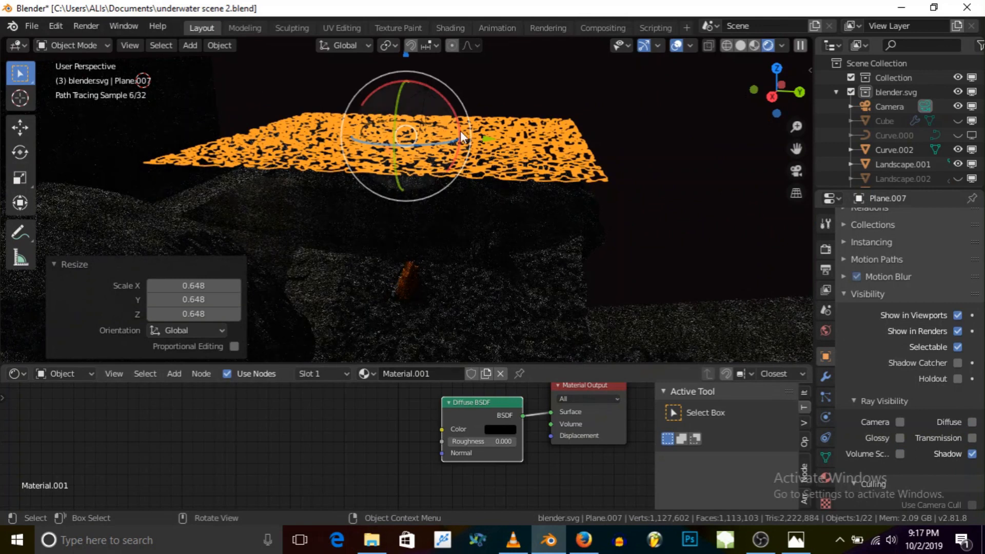
{"action": "key", "text": "g"}
{"action": "key", "text": "y"}
{"action": "left_click", "coordinate": [446, 148]}
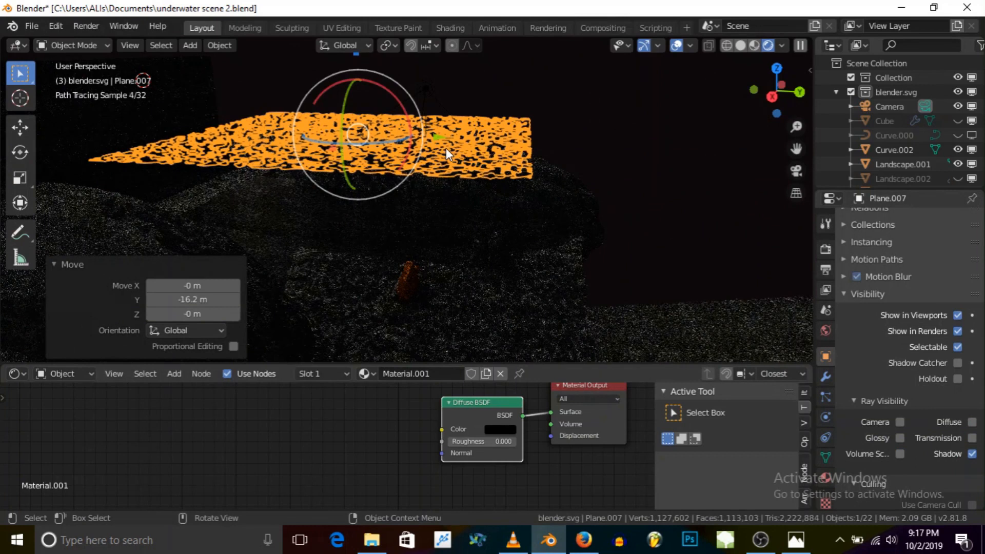
Step: Look through the camera and set the spot light's power to 20 W
{"action": "left_click", "coordinate": [797, 171]}
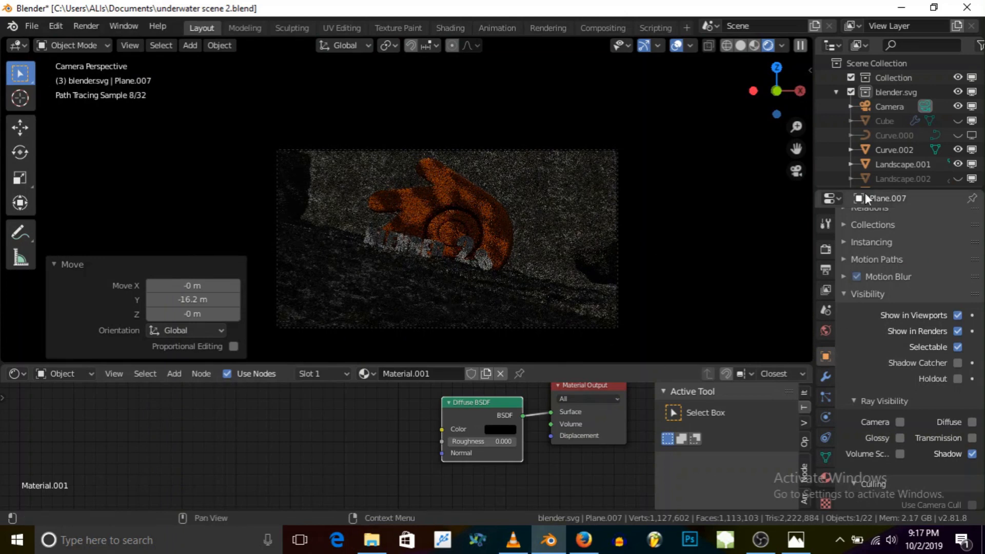
{"action": "scroll", "coordinate": [870, 162], "scroll_direction": "down", "scroll_amount": 10}
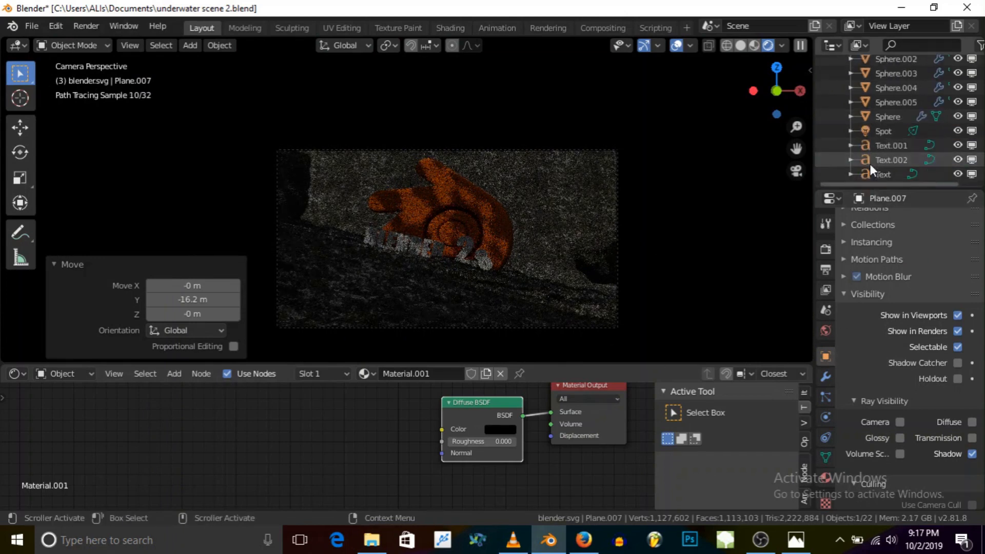
{"action": "left_click", "coordinate": [878, 131]}
{"action": "left_click", "coordinate": [825, 417]}
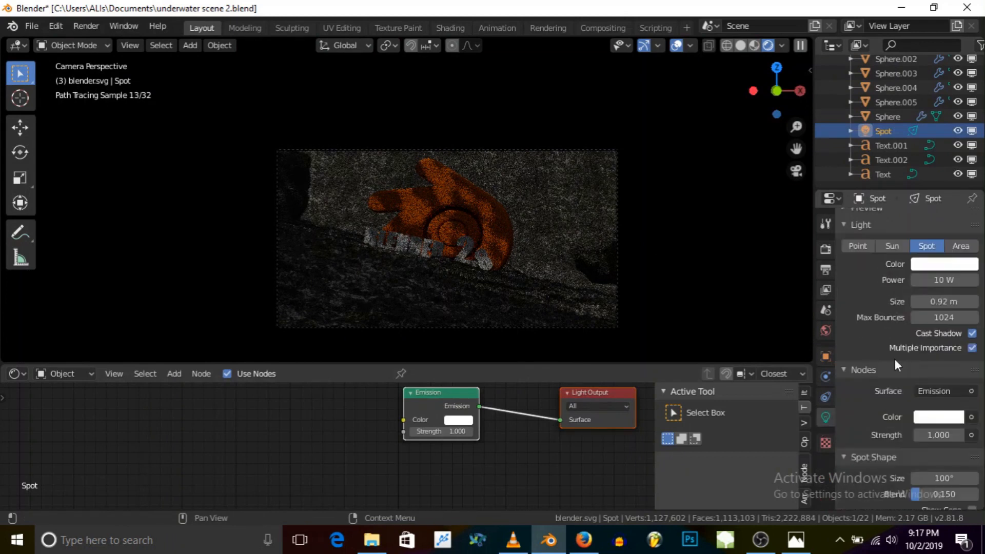
{"action": "scroll", "coordinate": [895, 359], "scroll_direction": "up", "scroll_amount": 2}
{"action": "left_click", "coordinate": [921, 308]}
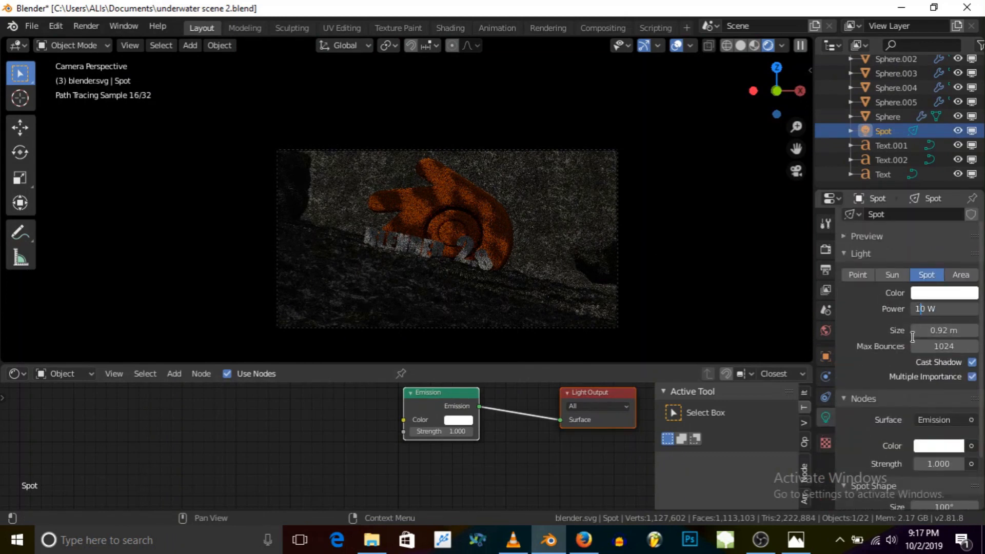
{"action": "key", "text": "BackSpace"}
{"action": "type", "text": "2"}
{"action": "key", "text": "Return"}
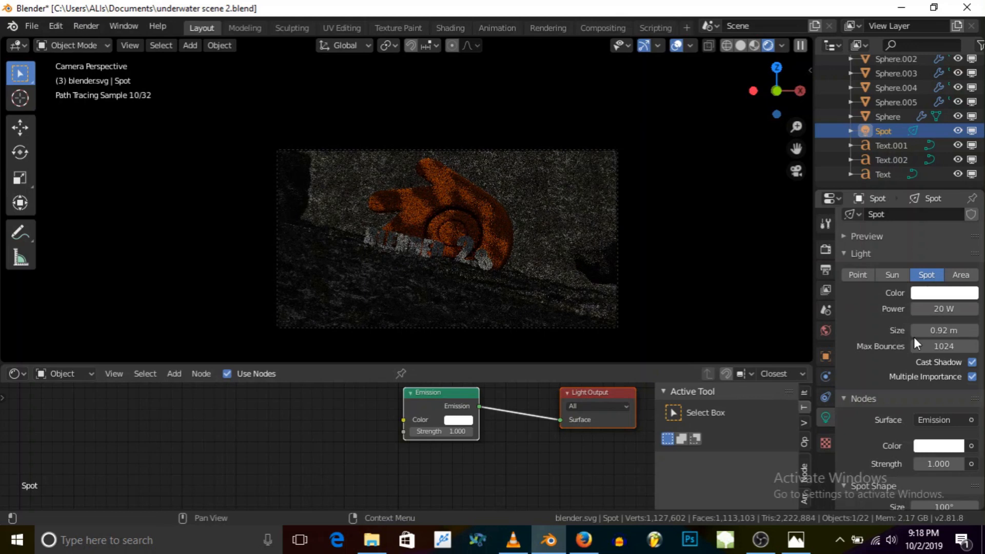
Step: Set the spot light's emission strength to 4
{"action": "left_click", "coordinate": [926, 464]}
{"action": "type", "text": "10"}
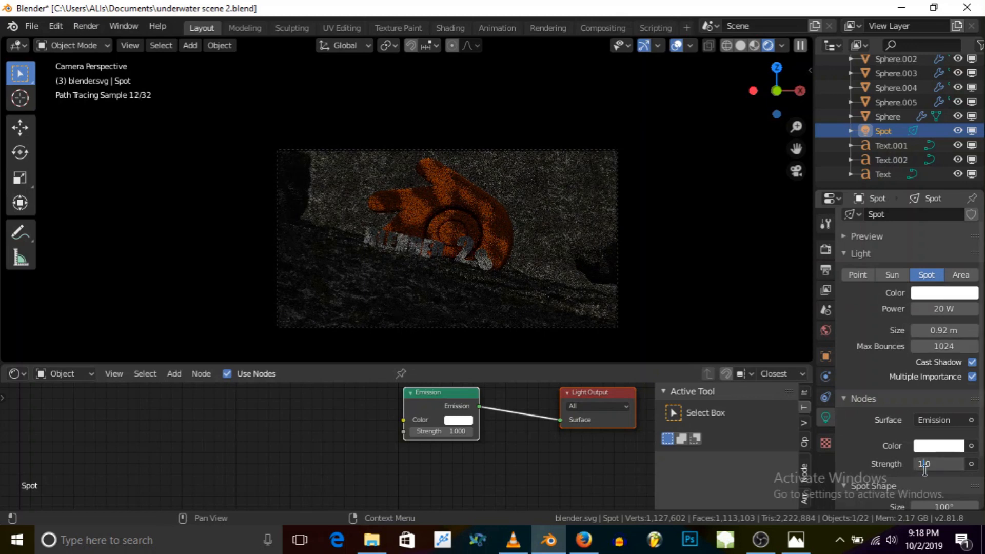
{"action": "key", "text": "BackSpace"}
{"action": "type", "text": "4"}
{"action": "key", "text": "Return"}
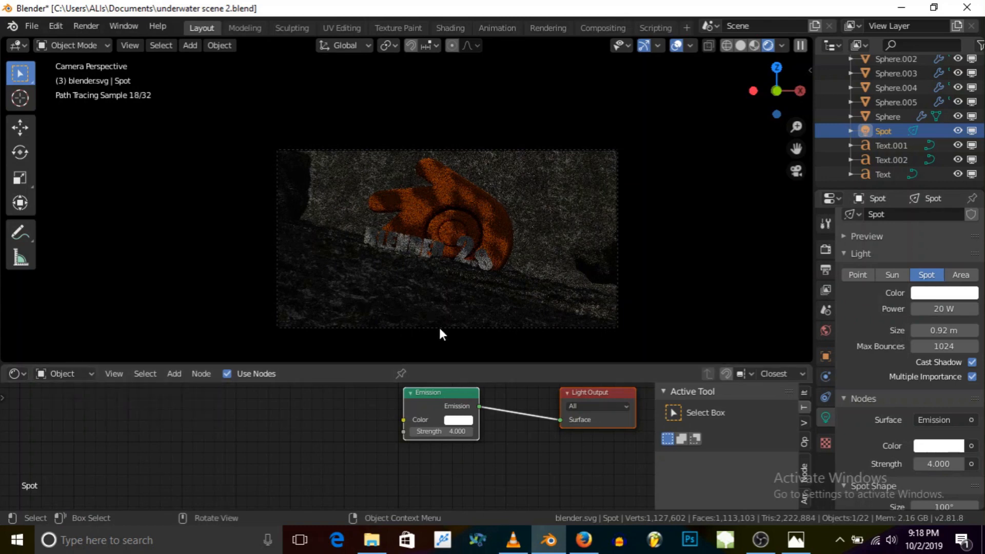
Step: Lower the emission strength of Plane.006's material to 0.1
{"action": "scroll", "coordinate": [885, 117], "scroll_direction": "up", "scroll_amount": 5}
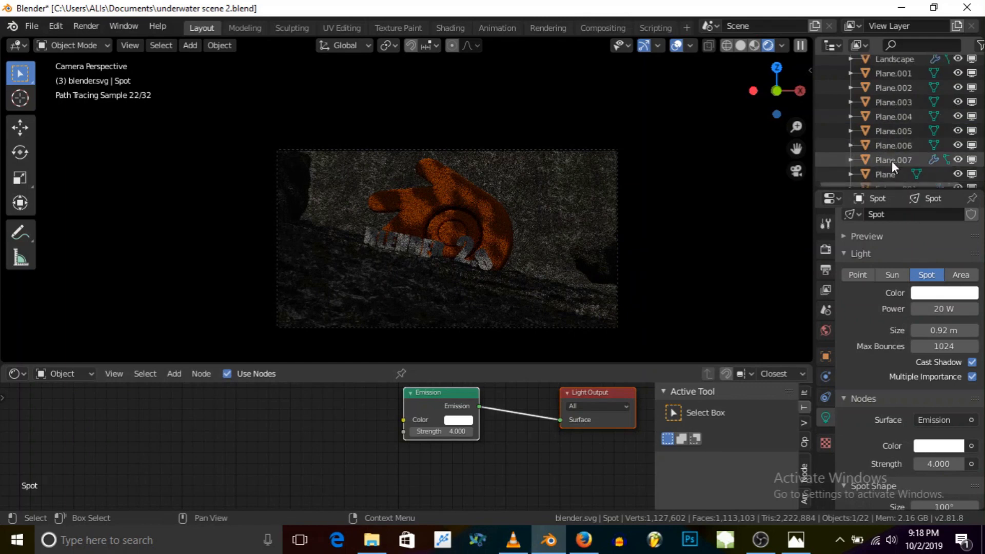
{"action": "left_click", "coordinate": [912, 145]}
{"action": "scroll", "coordinate": [453, 445], "scroll_direction": "up", "scroll_amount": 2}
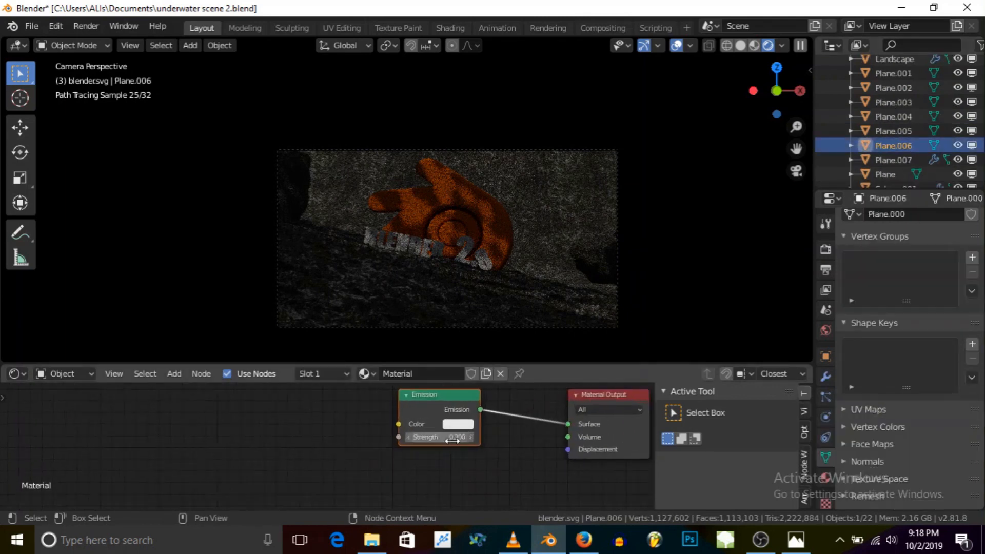
{"action": "left_click", "coordinate": [393, 435]}
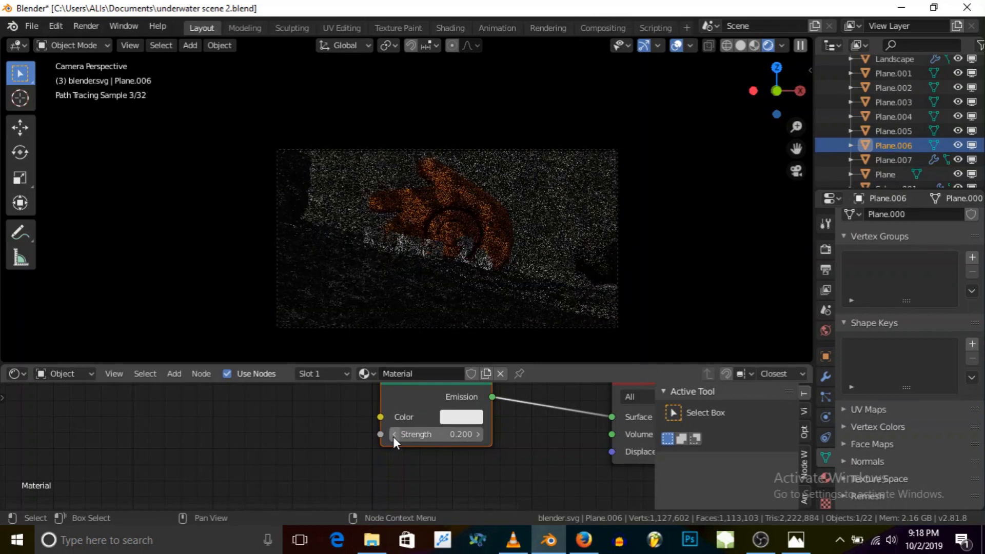
{"action": "left_click", "coordinate": [394, 434]}
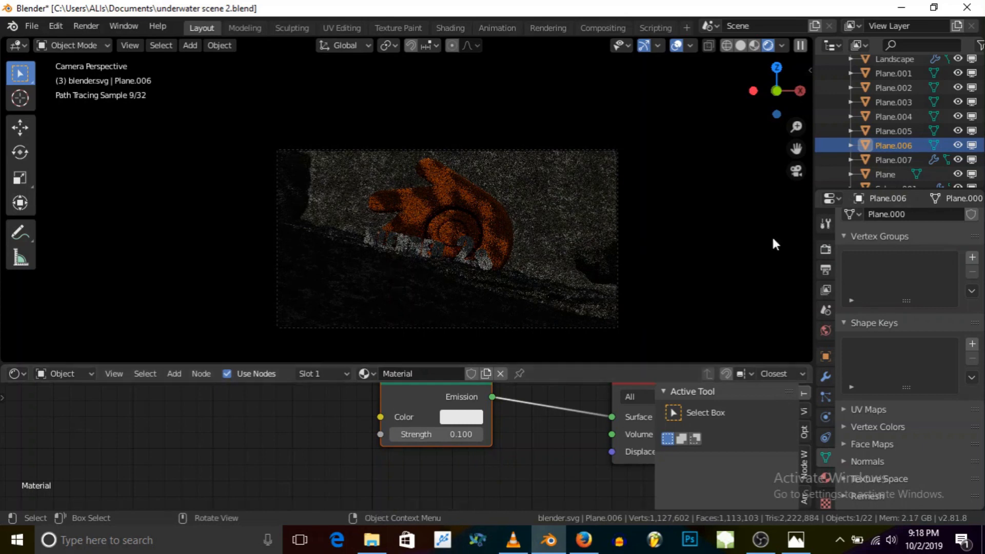
Step: Move the holed plane Plane.007 about 0.612 m along the X axis to shift the light pattern
{"action": "left_click", "coordinate": [888, 159]}
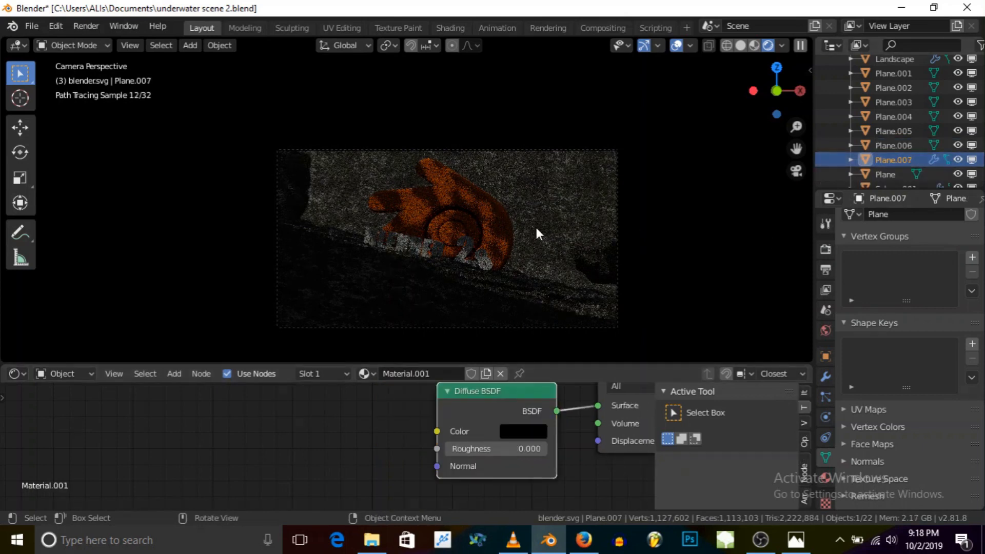
{"action": "key", "text": "g"}
{"action": "key", "text": "x"}
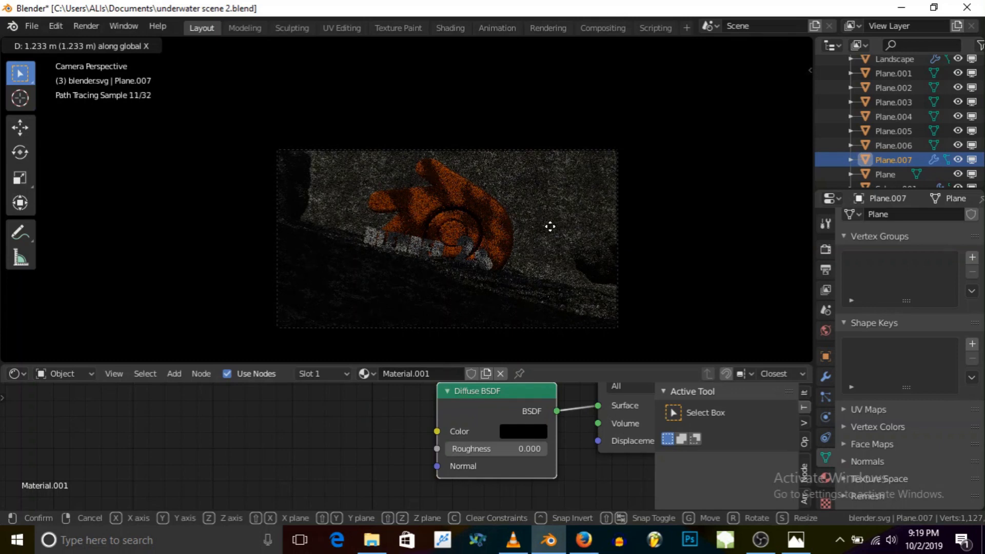
{"action": "mouse_move", "coordinate": [543, 225]}
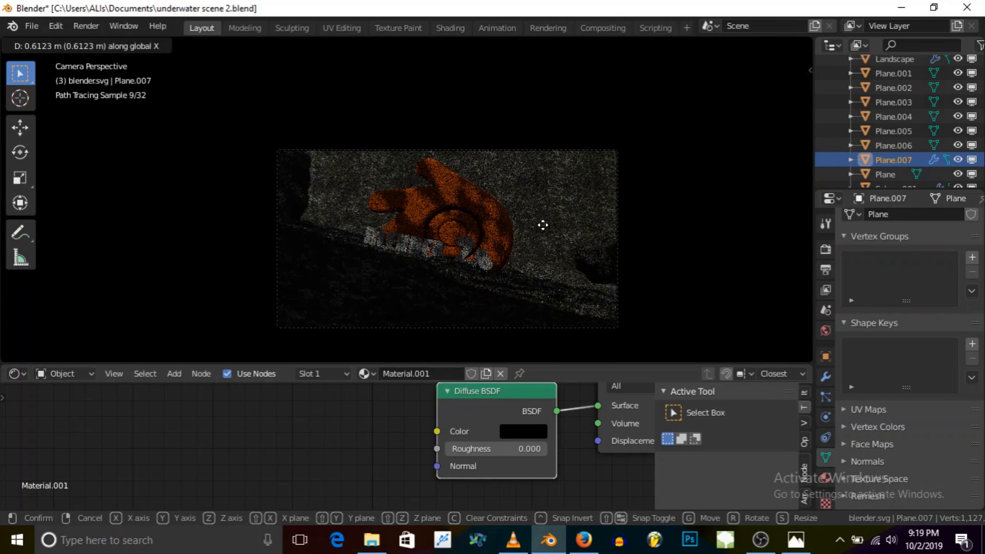
{"action": "left_click", "coordinate": [544, 225]}
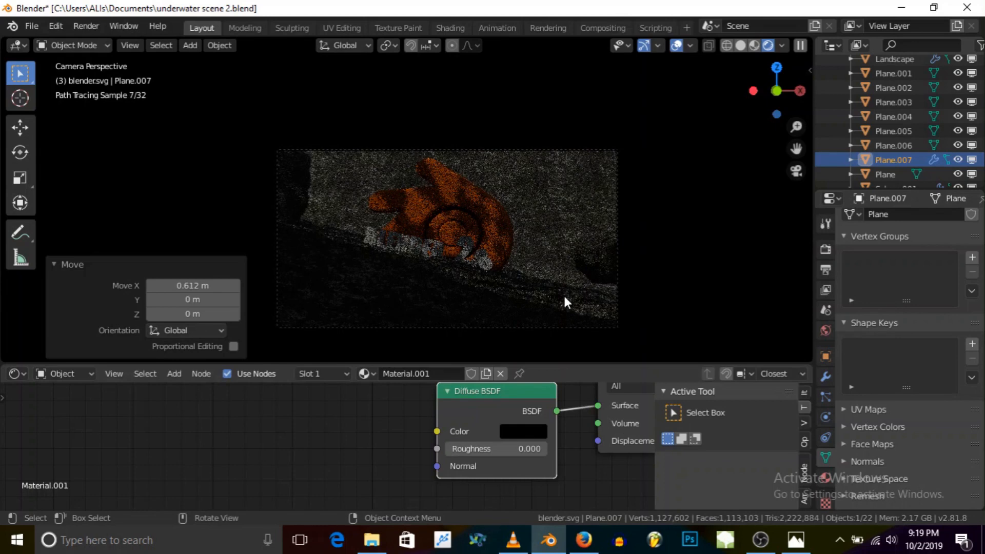
Step: Show the World shader nodes and set the strength of the Background node fed by over_the_clouds.exr to 0.3
{"action": "scroll", "coordinate": [454, 433], "scroll_direction": "down", "scroll_amount": 2}
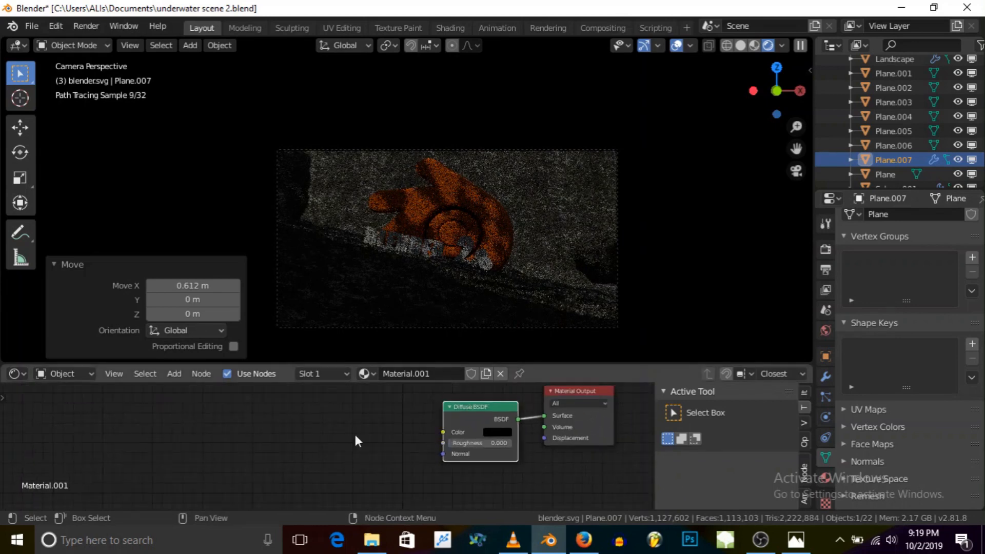
{"action": "left_click", "coordinate": [76, 374]}
{"action": "left_click", "coordinate": [72, 403]}
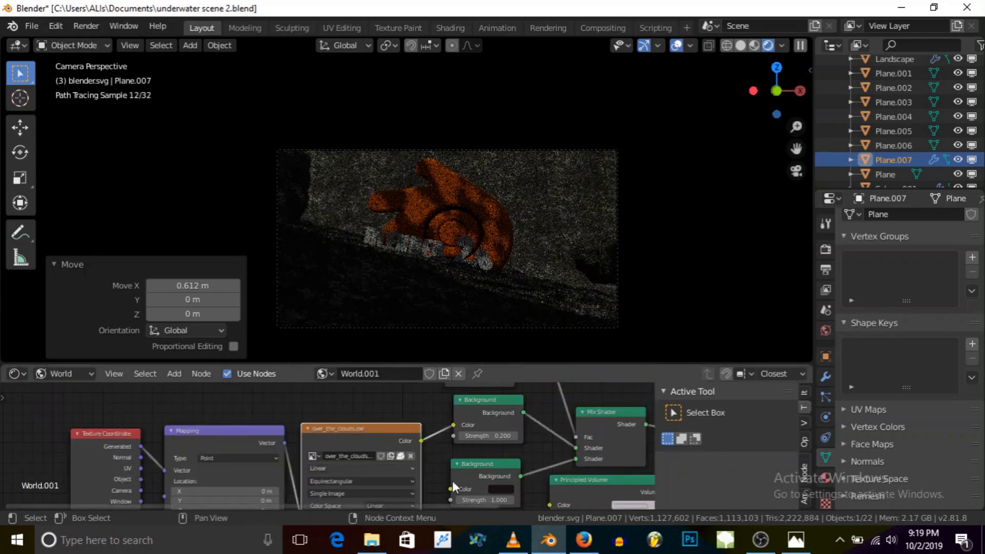
{"action": "scroll", "coordinate": [493, 425], "scroll_direction": "up", "scroll_amount": 2}
{"action": "left_click", "coordinate": [508, 414]}
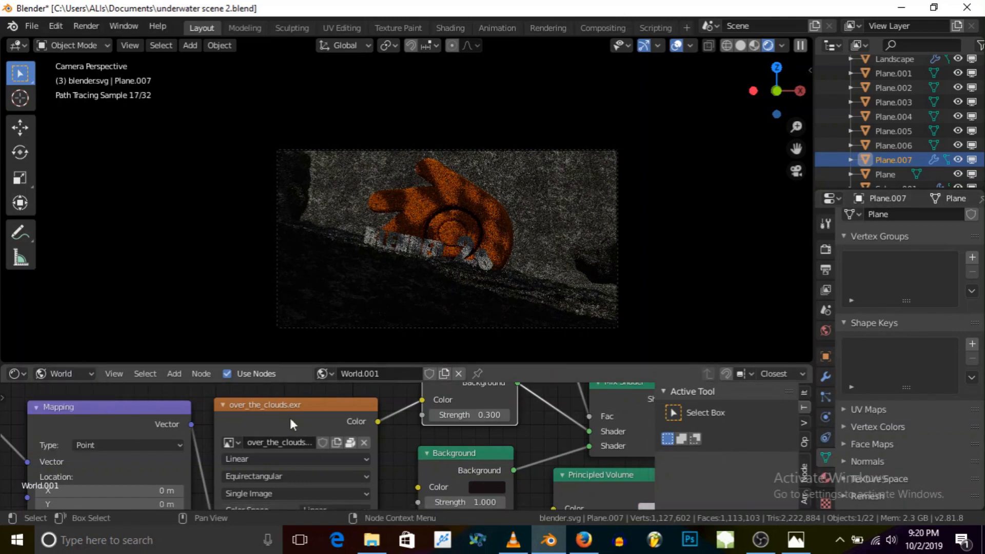
Step: Select the spot light and review its light and spot shape settings
{"action": "scroll", "coordinate": [893, 159], "scroll_direction": "down", "scroll_amount": 5}
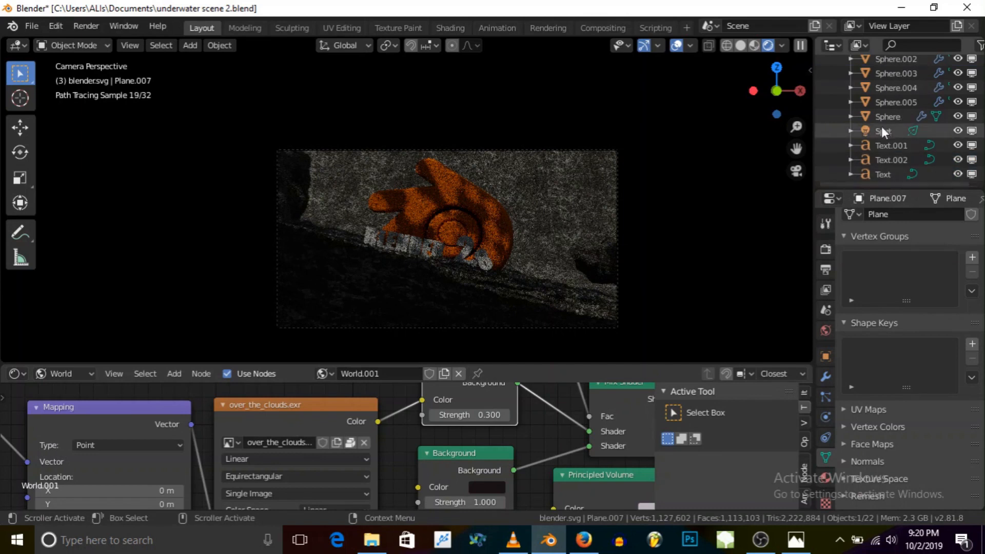
{"action": "left_click", "coordinate": [882, 129]}
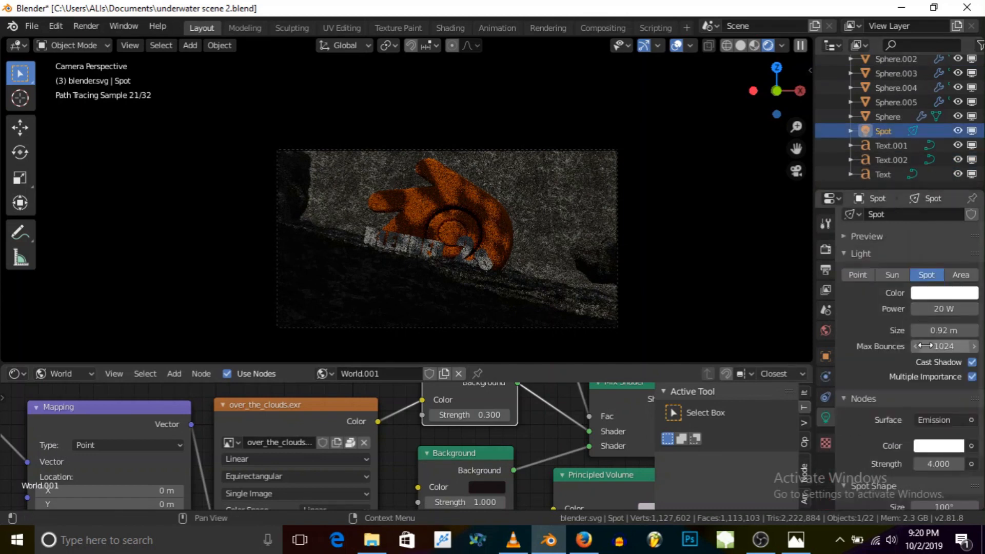
{"action": "scroll", "coordinate": [895, 444], "scroll_direction": "down", "scroll_amount": 3}
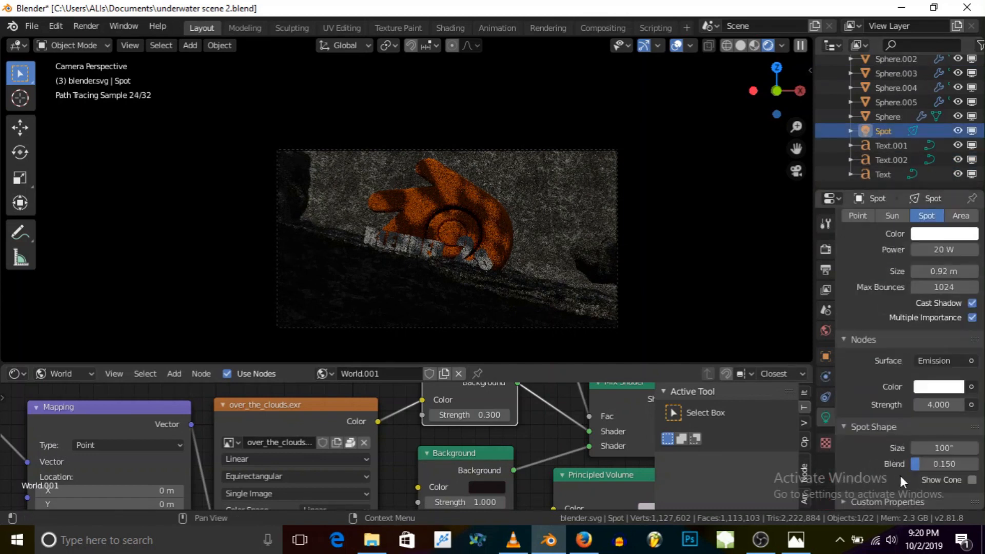
{"action": "scroll", "coordinate": [895, 441], "scroll_direction": "up", "scroll_amount": 3}
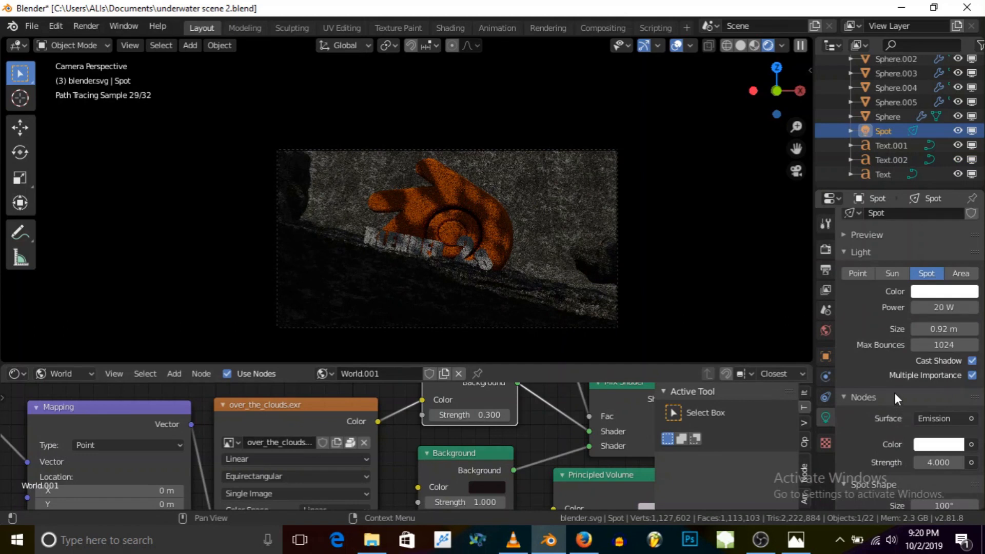
Step: Switch the viewport to solid shading and save the blend file
{"action": "left_click", "coordinate": [737, 48]}
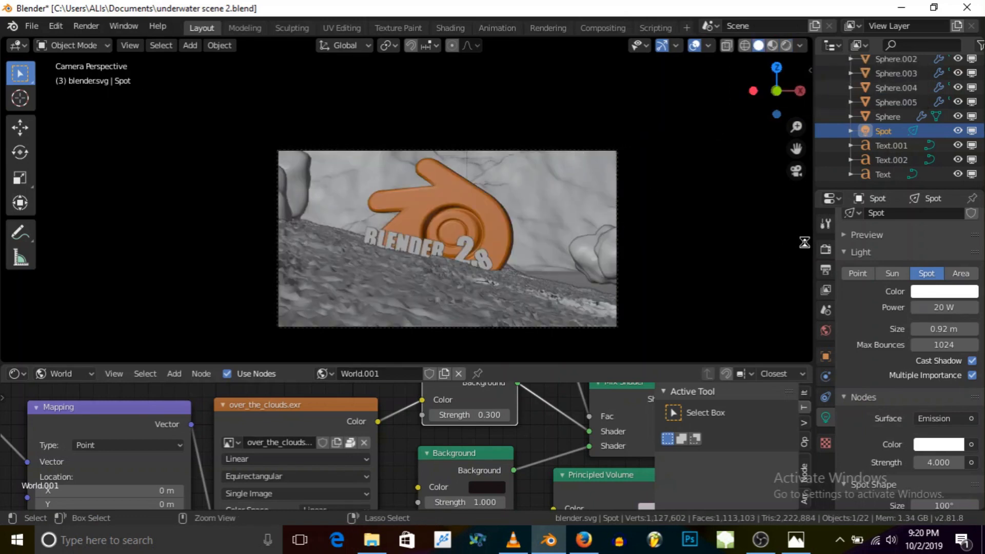
{"action": "key", "text": "ctrl+s"}
Step: Change the scene's render engine to Eevee
{"action": "left_click", "coordinate": [826, 250]}
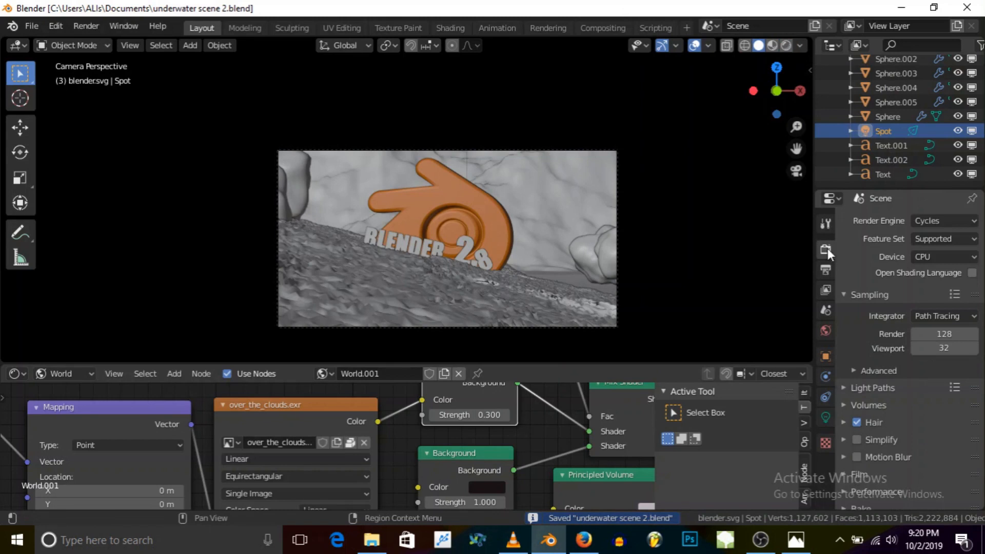
{"action": "left_click", "coordinate": [924, 220]}
{"action": "left_click", "coordinate": [911, 237]}
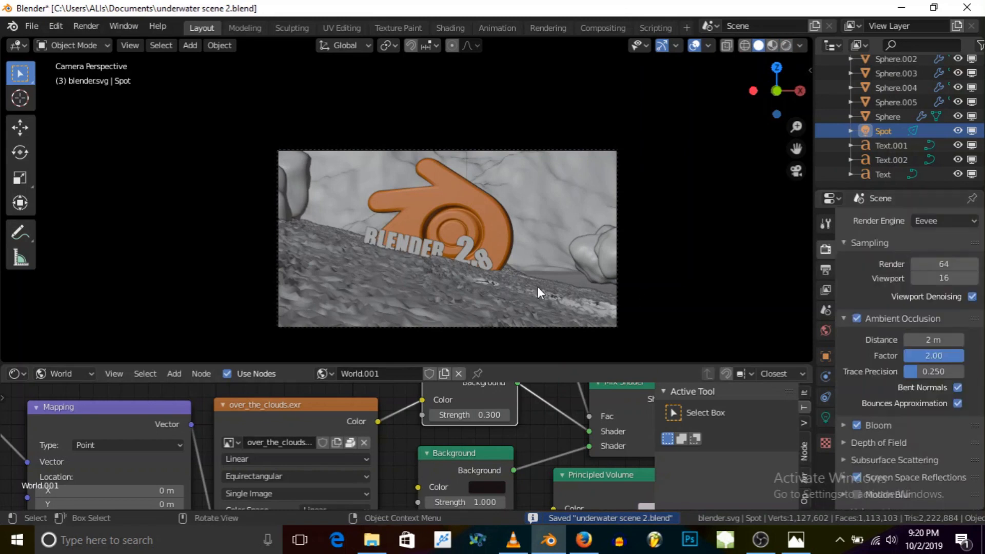
Step: Review the scene's Eevee render settings, examining the Film and Shadows options
{"action": "left_click", "coordinate": [825, 417]}
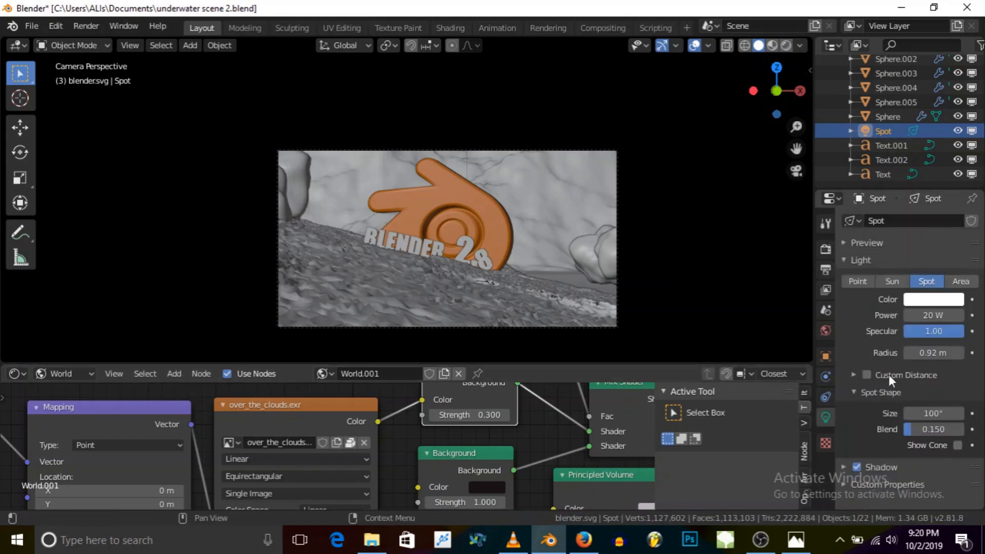
{"action": "left_click", "coordinate": [825, 249]}
{"action": "scroll", "coordinate": [863, 410], "scroll_direction": "down", "scroll_amount": 5}
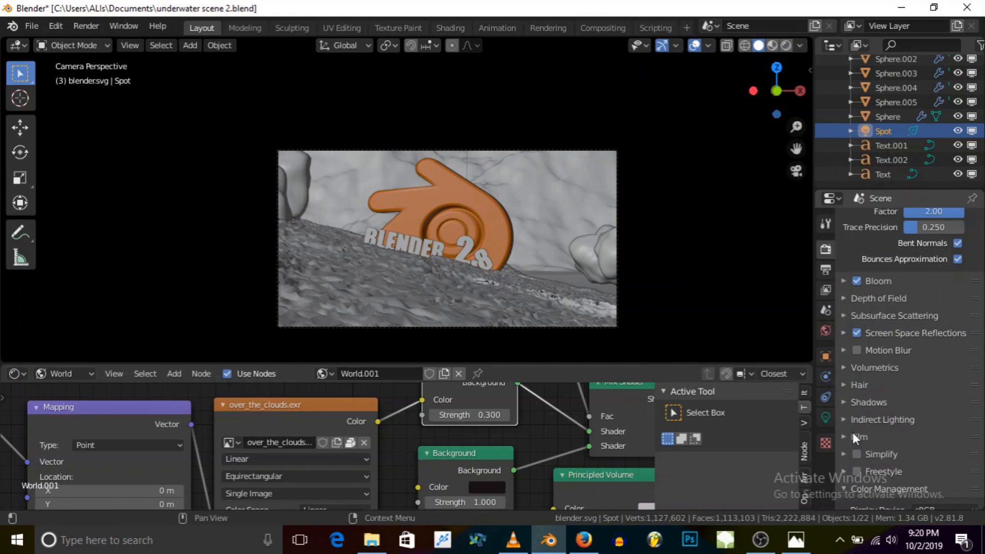
{"action": "scroll", "coordinate": [852, 436], "scroll_direction": "down", "scroll_amount": 1}
{"action": "left_click", "coordinate": [850, 409]}
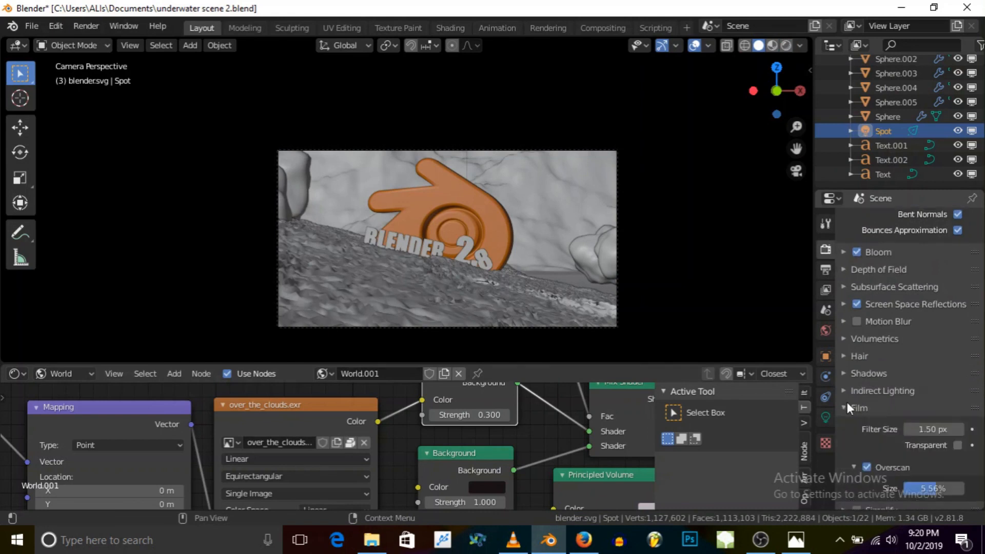
{"action": "left_click", "coordinate": [847, 407]}
{"action": "left_click", "coordinate": [844, 375]}
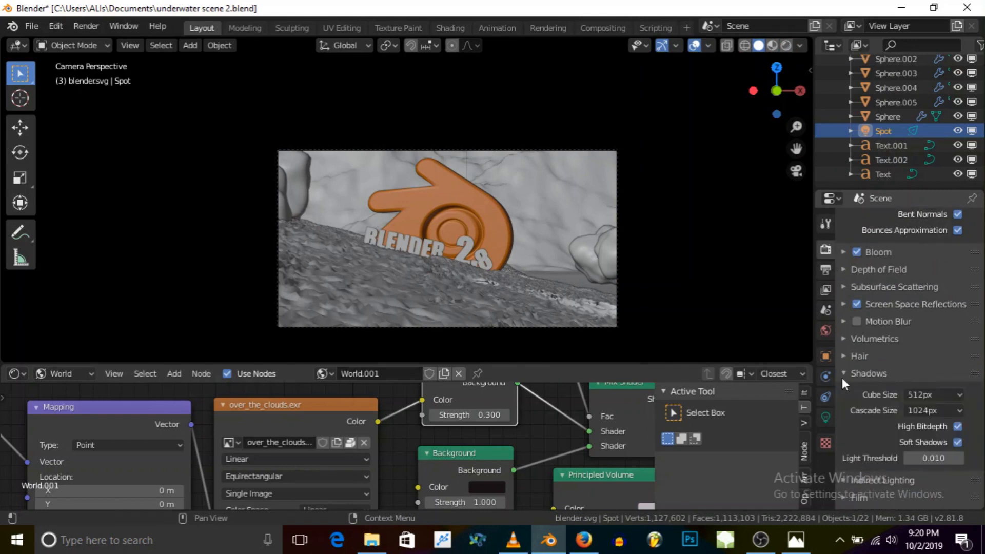
{"action": "left_click", "coordinate": [844, 374]}
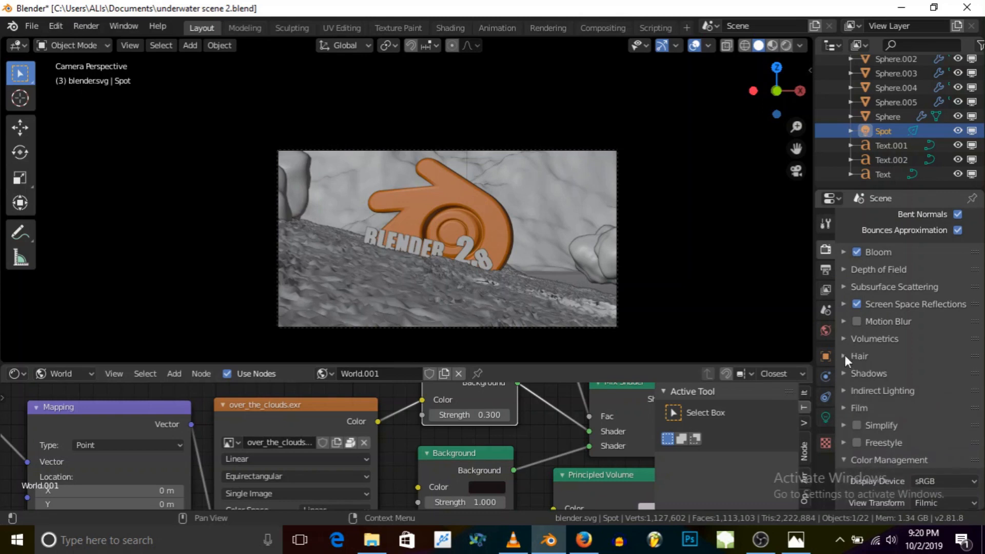
Step: Toggle Refraction and turn off Half Res Trace in the scene's Screen Space Reflections settings
{"action": "left_click", "coordinate": [839, 303]}
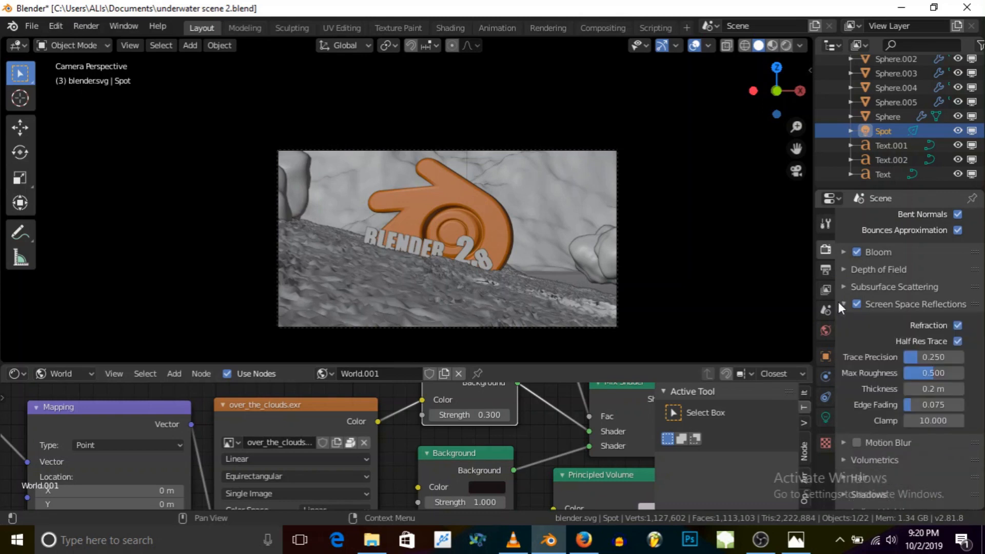
{"action": "left_click", "coordinate": [957, 326]}
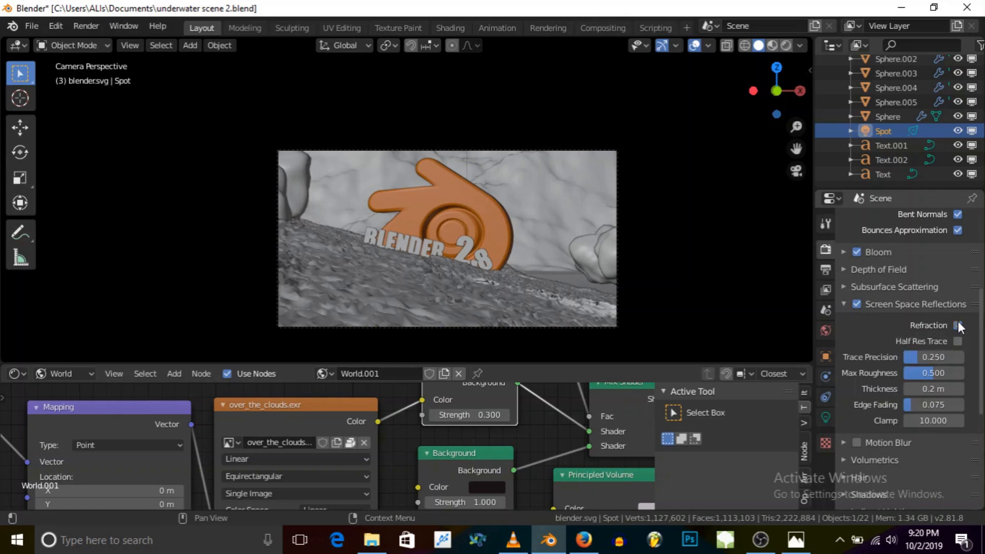
{"action": "left_click", "coordinate": [843, 306]}
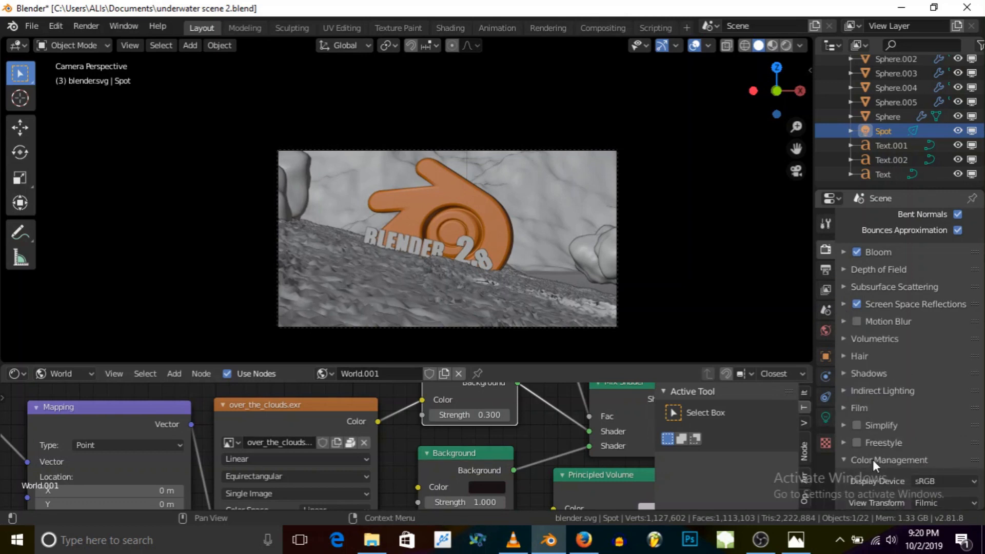
Step: Set the spot light's power to 0 W and enable its contact shadows
{"action": "left_click", "coordinate": [825, 417]}
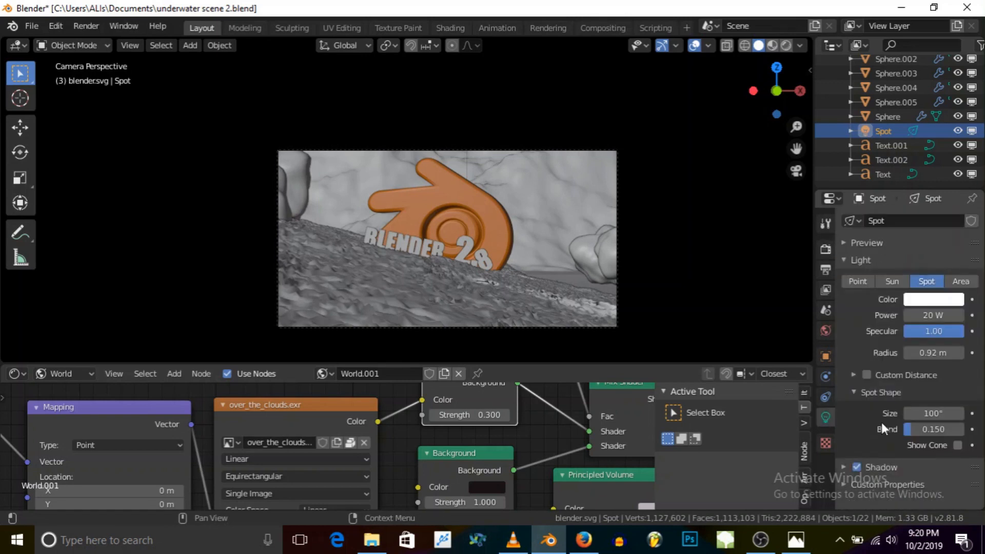
{"action": "double_click", "coordinate": [915, 314]}
{"action": "left_click_drag", "start_coordinate": [918, 315], "coordinate": [901, 314]}
{"action": "type", "text": "0"}
{"action": "key", "text": "Return"}
{"action": "left_click", "coordinate": [848, 464]}
{"action": "scroll", "coordinate": [849, 459], "scroll_direction": "down", "scroll_amount": 3}
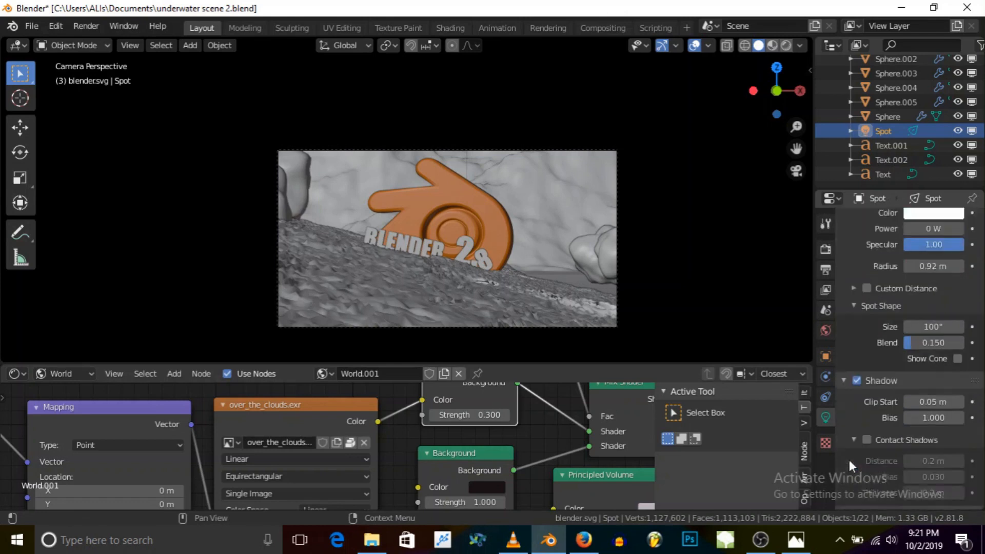
{"action": "scroll", "coordinate": [850, 455], "scroll_direction": "down", "scroll_amount": 1}
{"action": "left_click", "coordinate": [867, 426]}
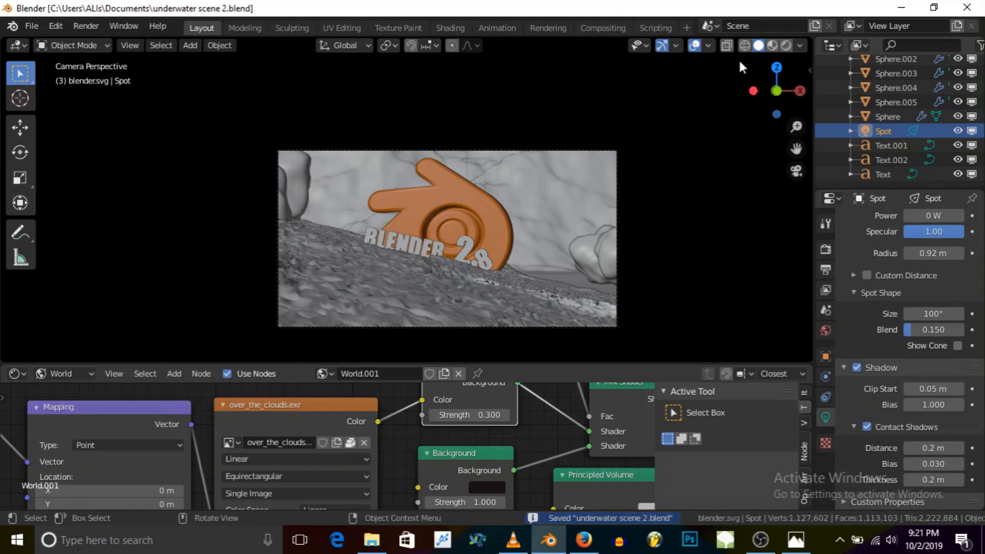
Step: Switch the viewport to rendered shading and inspect the logo through the camera
{"action": "key", "text": "shift+z"}
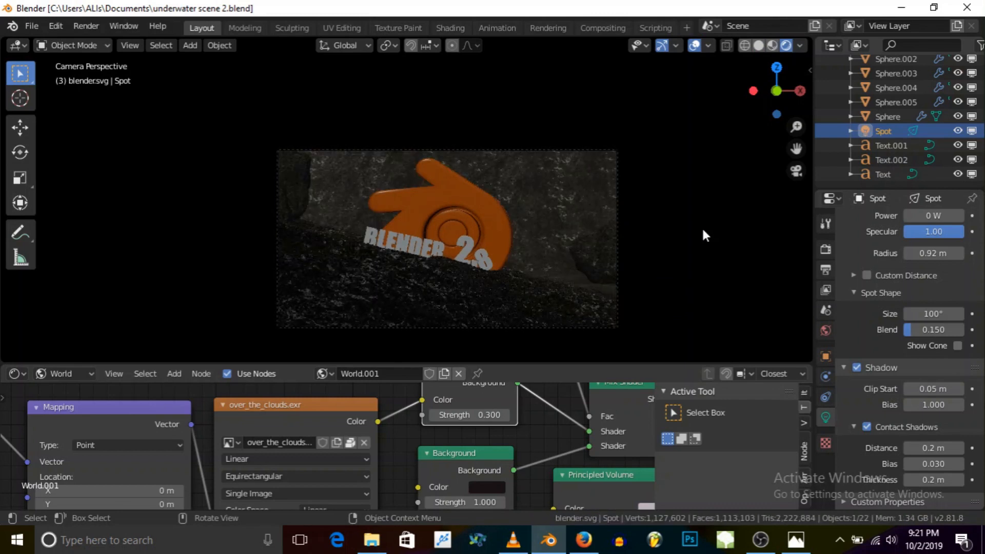
{"action": "scroll", "coordinate": [515, 247], "scroll_direction": "up", "scroll_amount": 1}
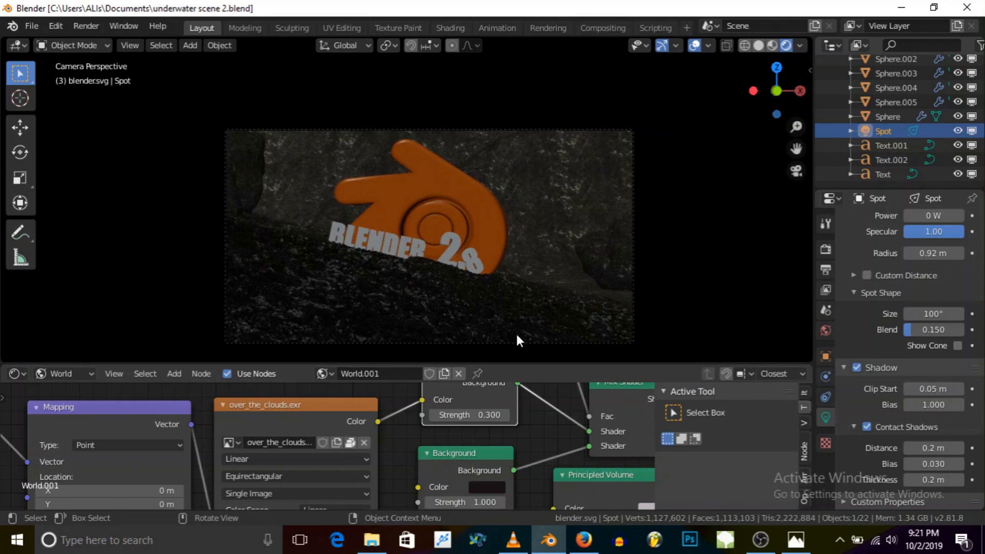
{"action": "scroll", "coordinate": [517, 336], "scroll_direction": "up", "scroll_amount": 1}
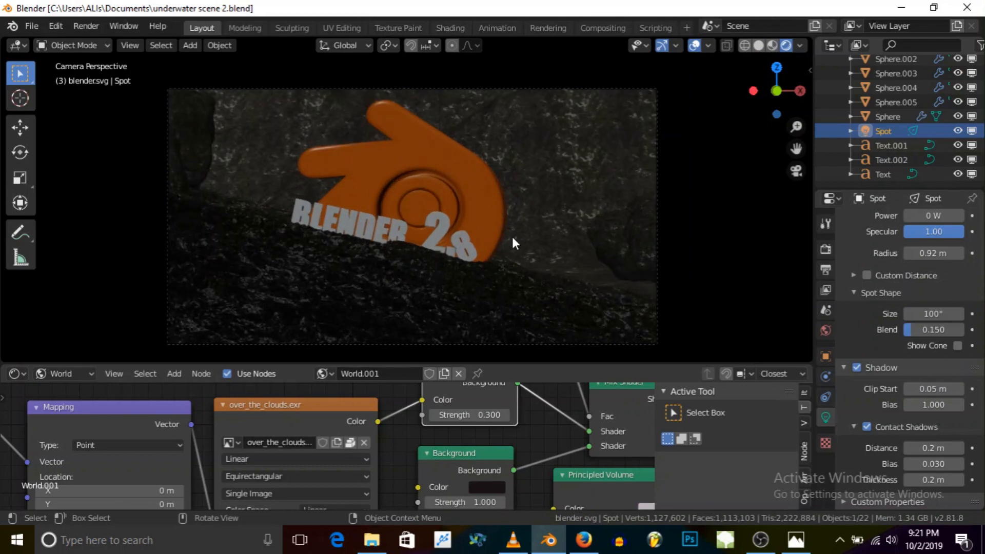
{"action": "scroll", "coordinate": [430, 217], "scroll_direction": "down", "scroll_amount": 1}
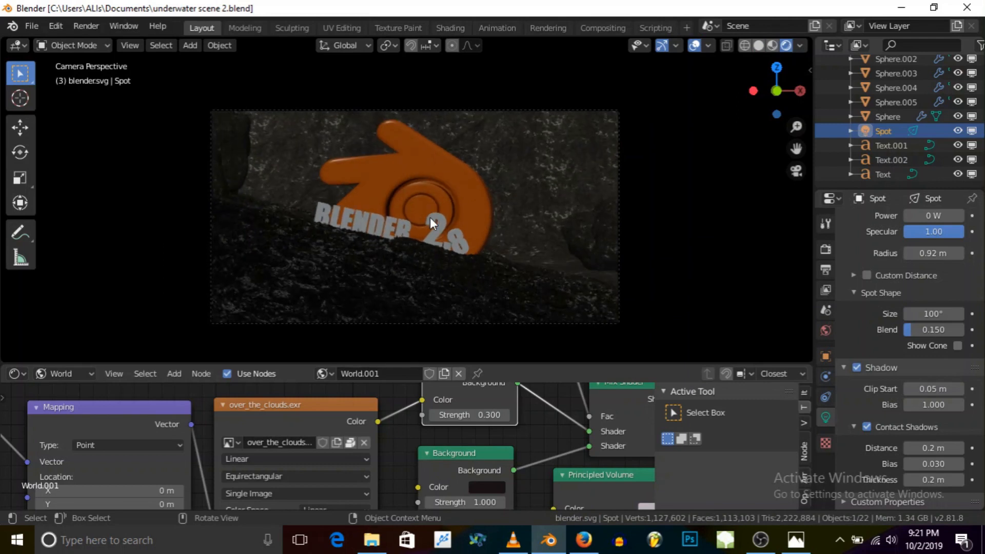
Step: Lower the strength of the World Background node fed by over_the_clouds.exr to 0.1
{"action": "middle_click_drag", "start_coordinate": [538, 241], "coordinate": [483, 182]}
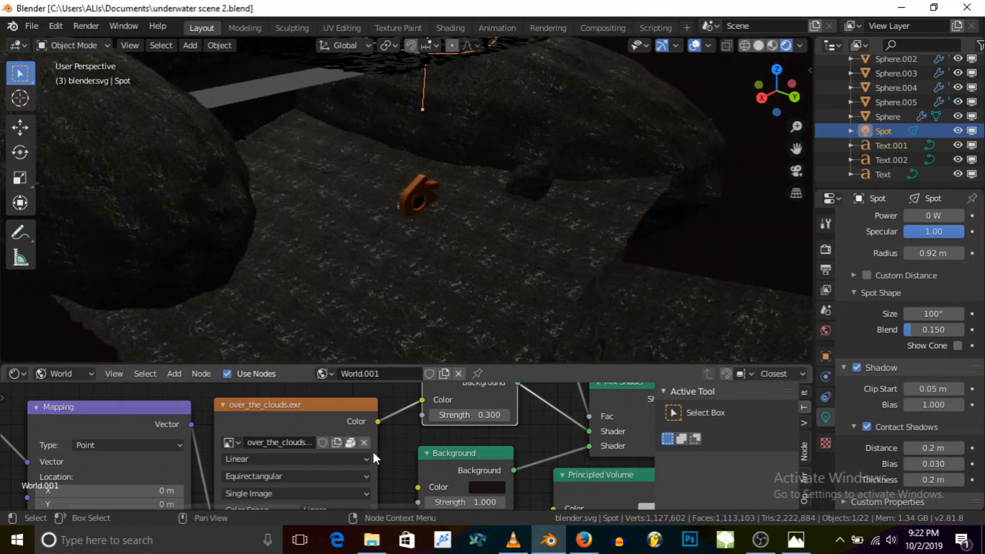
{"action": "left_click", "coordinate": [434, 415]}
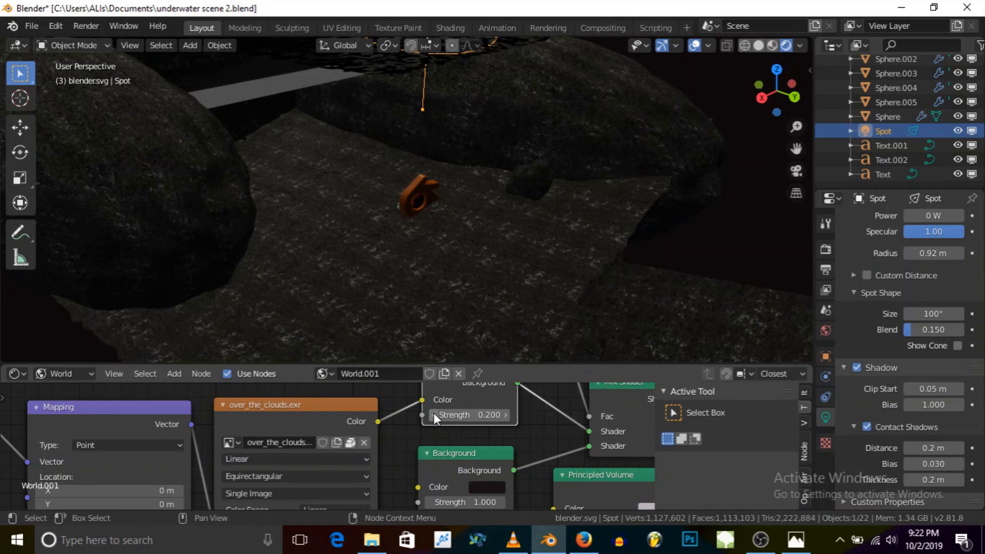
{"action": "left_click", "coordinate": [434, 415]}
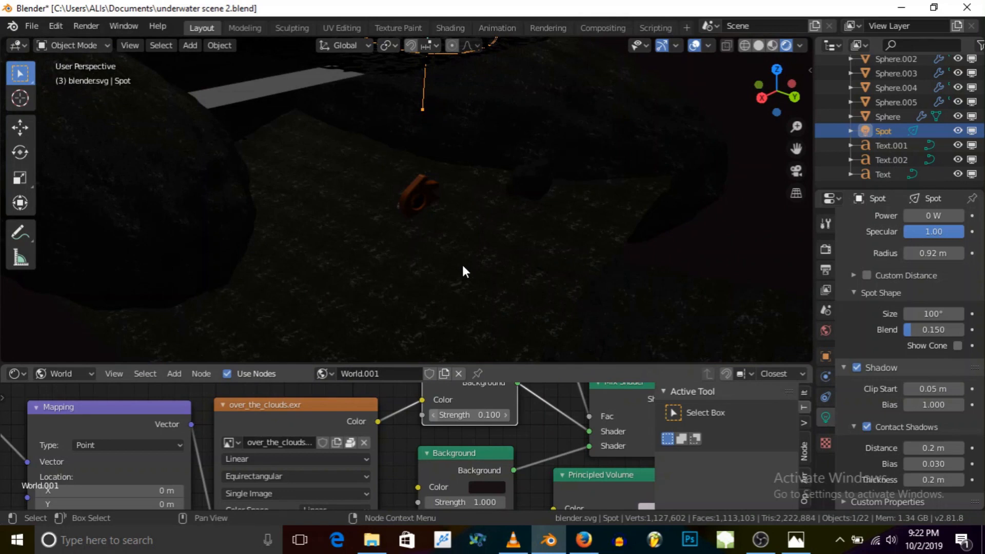
Step: Change the spot light into a Sun with strength 1 and set the over_the_clouds.exr Background strength to 0
{"action": "middle_click_drag", "start_coordinate": [463, 265], "coordinate": [418, 221]}
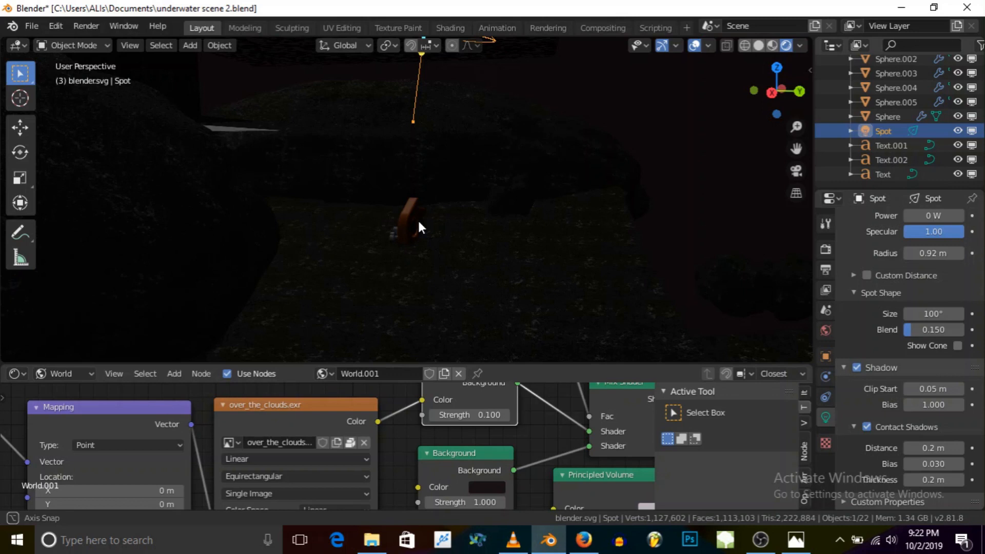
{"action": "middle_click_drag", "start_coordinate": [418, 219], "coordinate": [431, 224]}
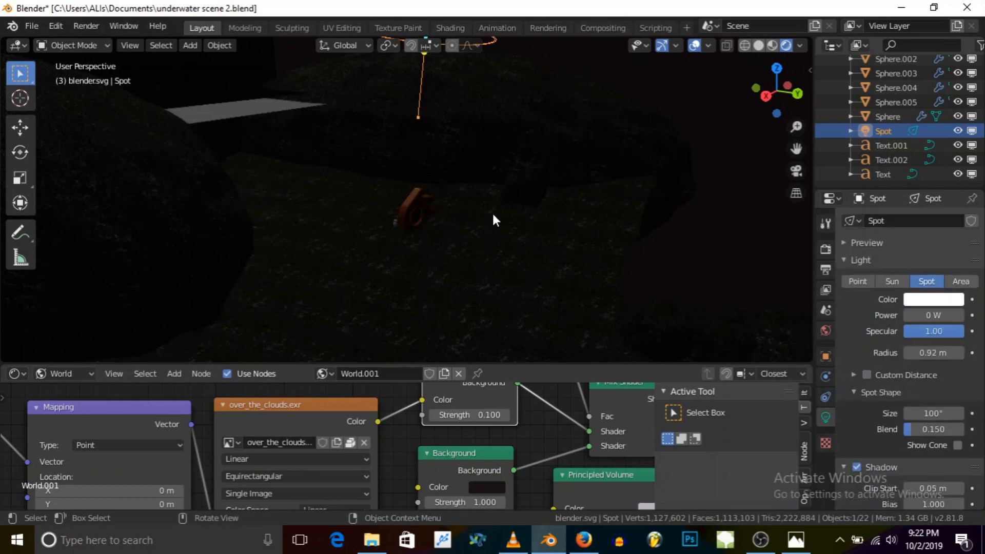
{"action": "left_click", "coordinate": [886, 278]}
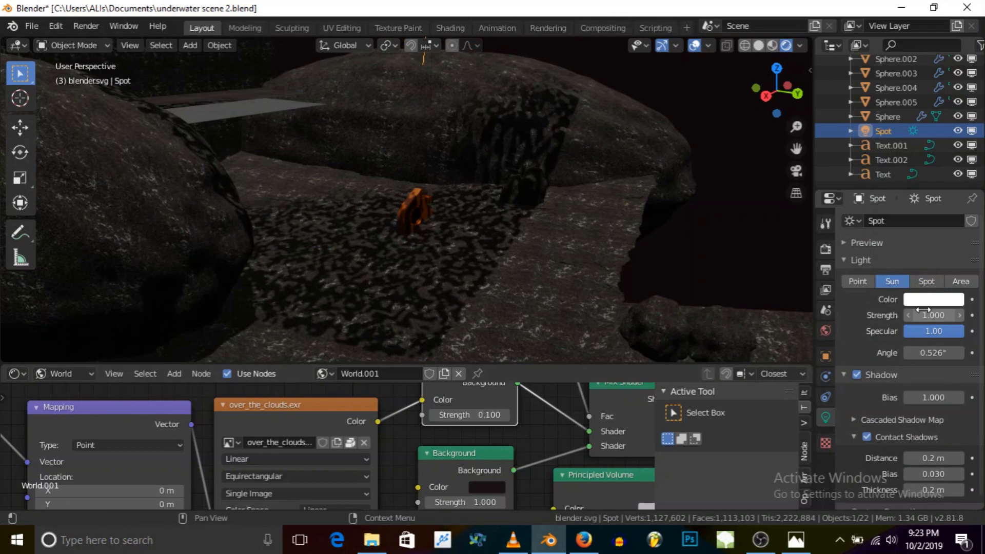
{"action": "left_click", "coordinate": [431, 415]}
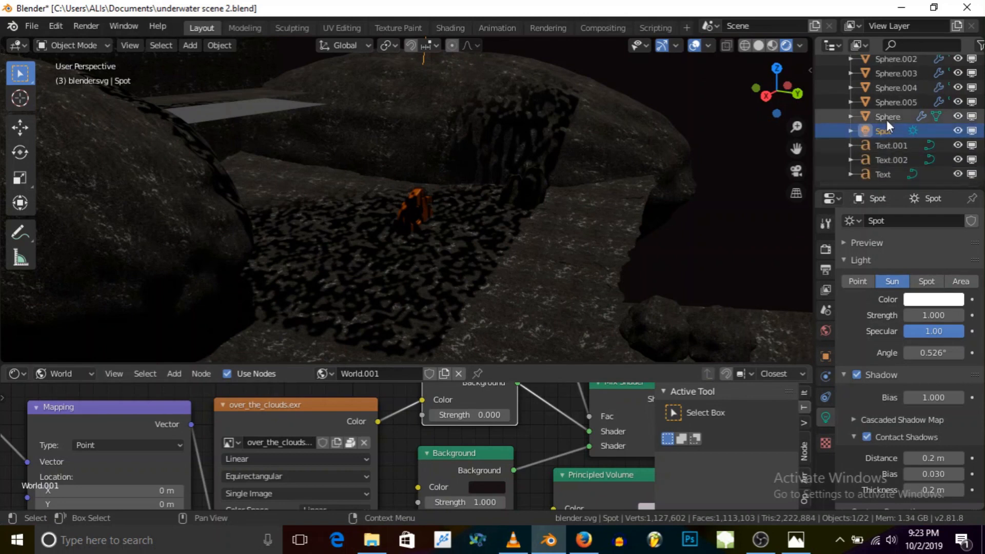
Step: Show the object shader nodes of Plane.006 and set its Emission strength to 0
{"action": "scroll", "coordinate": [883, 115], "scroll_direction": "up", "scroll_amount": 4}
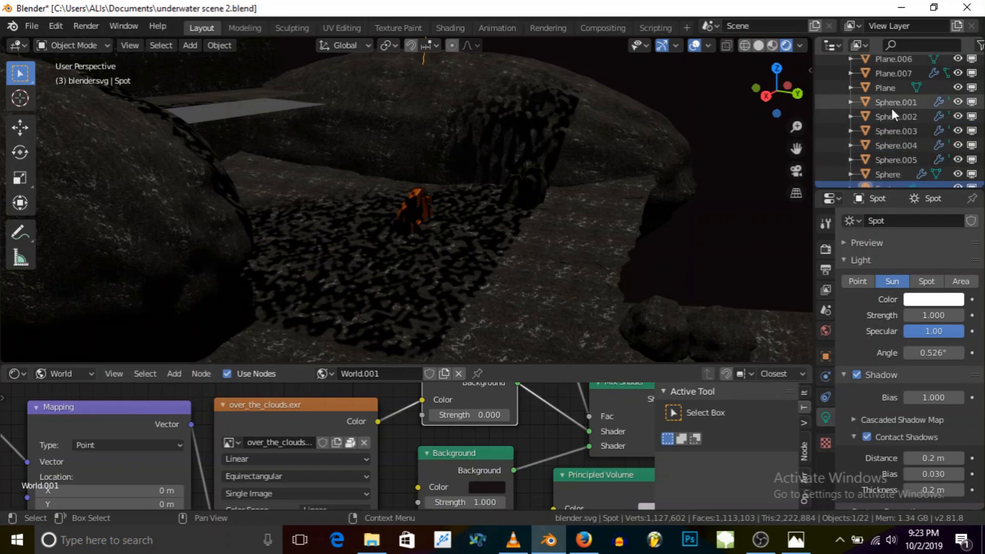
{"action": "left_click", "coordinate": [893, 88]}
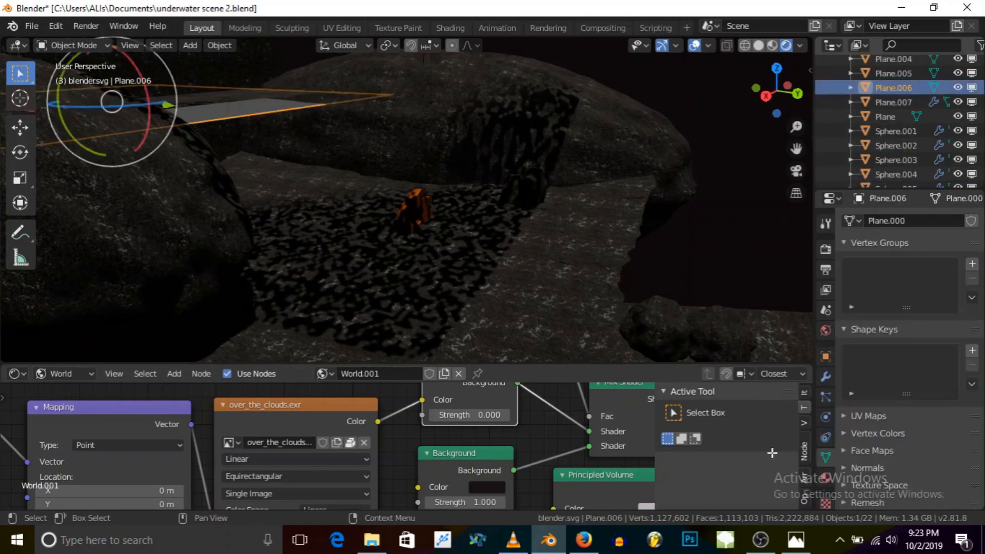
{"action": "left_click", "coordinate": [62, 374]}
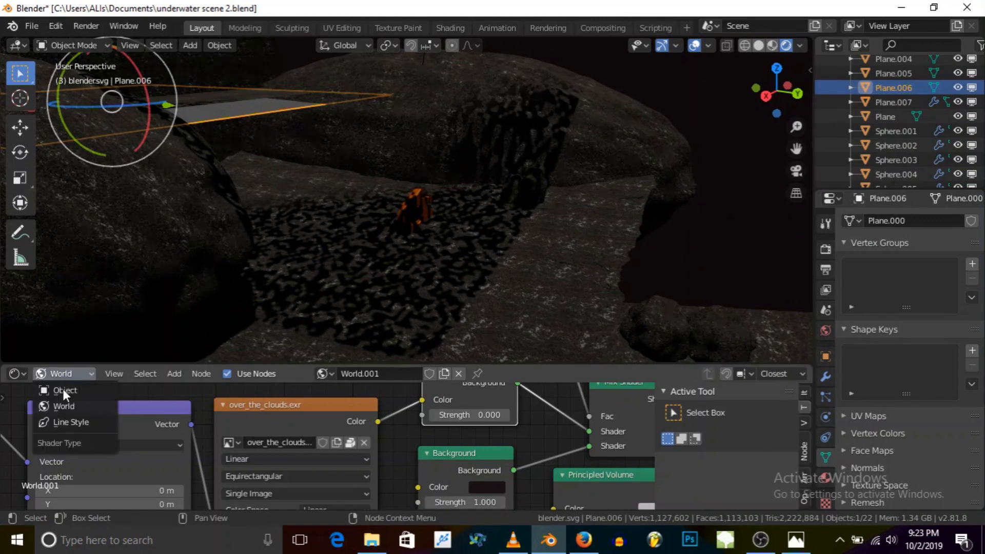
{"action": "left_click", "coordinate": [63, 391]}
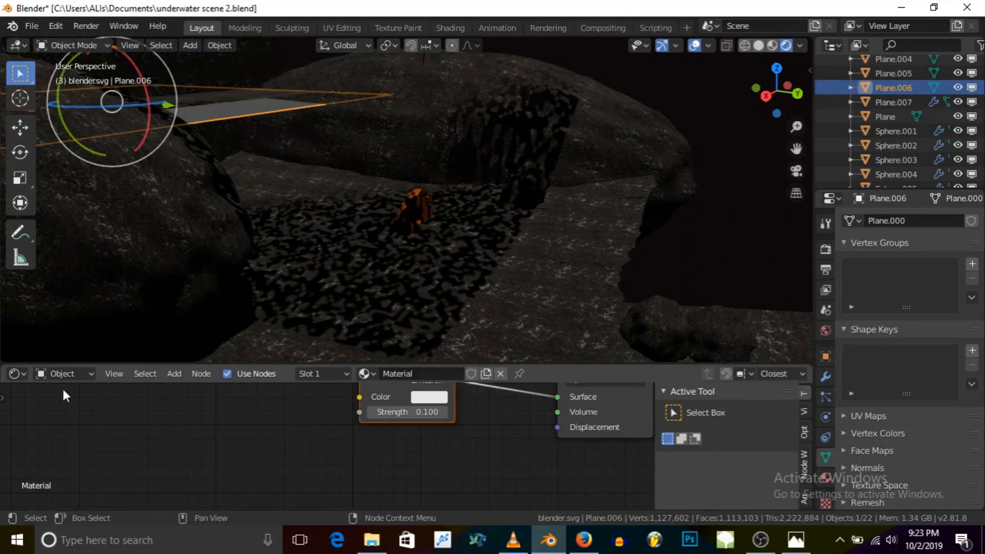
{"action": "left_click", "coordinate": [371, 413]}
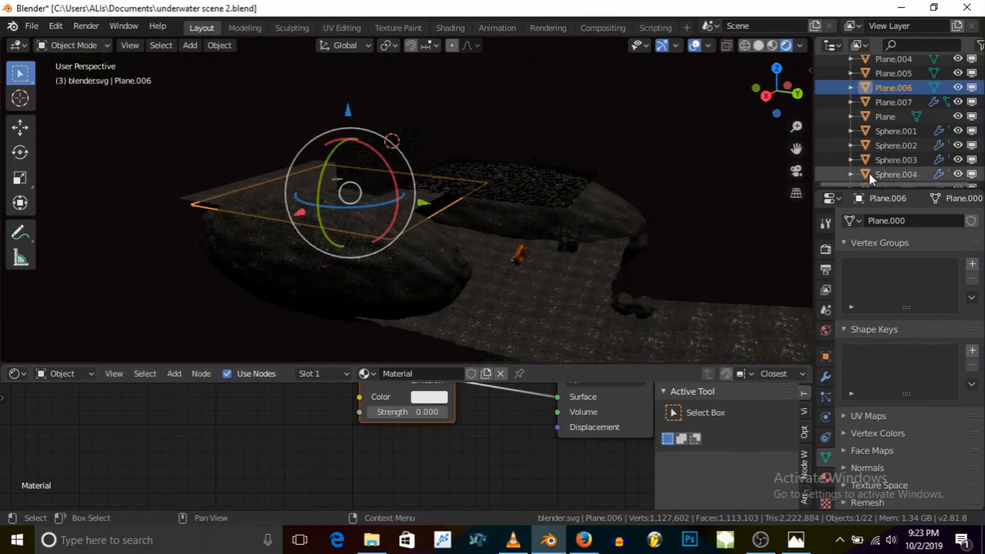
Step: Set the Eevee viewport samples to 3
{"action": "scroll", "coordinate": [869, 174], "scroll_direction": "down", "scroll_amount": 5}
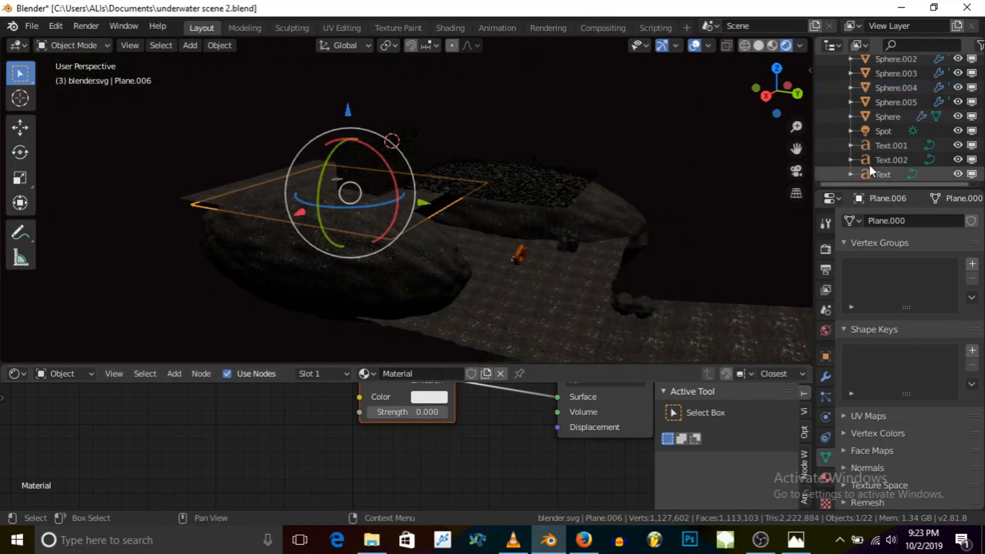
{"action": "left_click", "coordinate": [825, 250]}
{"action": "scroll", "coordinate": [907, 263], "scroll_direction": "up", "scroll_amount": 6}
{"action": "left_click", "coordinate": [935, 280]}
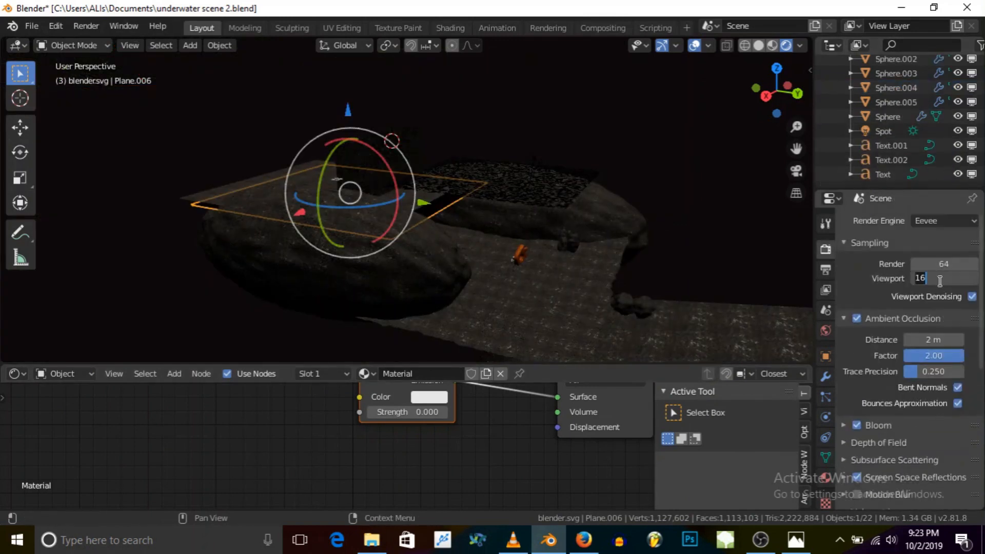
{"action": "type", "text": "3"}
{"action": "key", "text": "Return"}
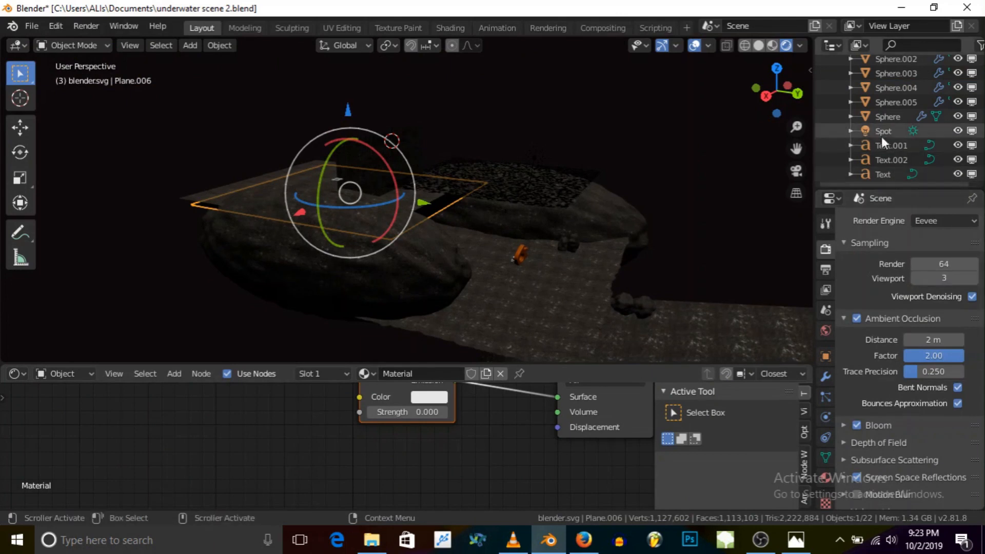
Step: Select the Spot light object and change its light type to Area
{"action": "left_click", "coordinate": [883, 131]}
{"action": "left_click", "coordinate": [824, 416]}
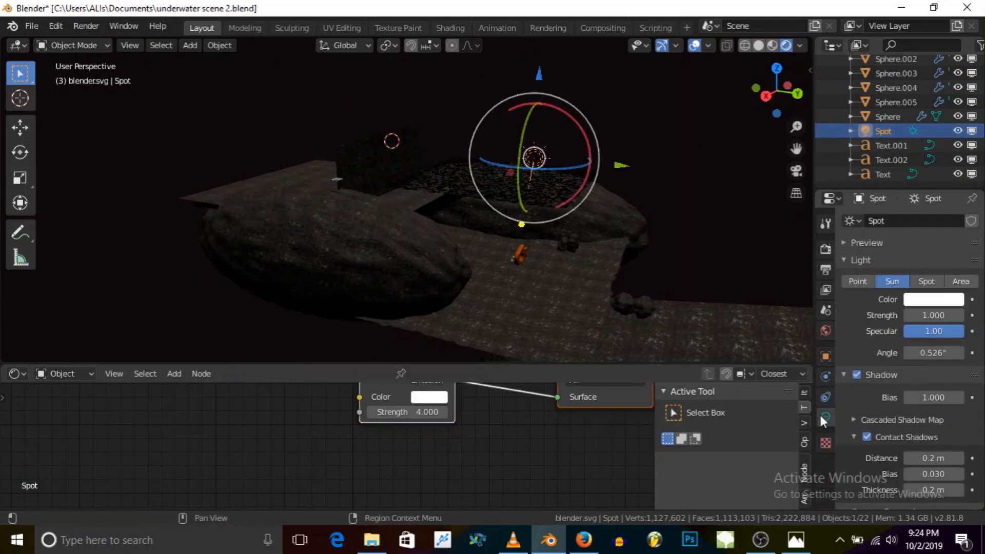
{"action": "left_click", "coordinate": [961, 281]}
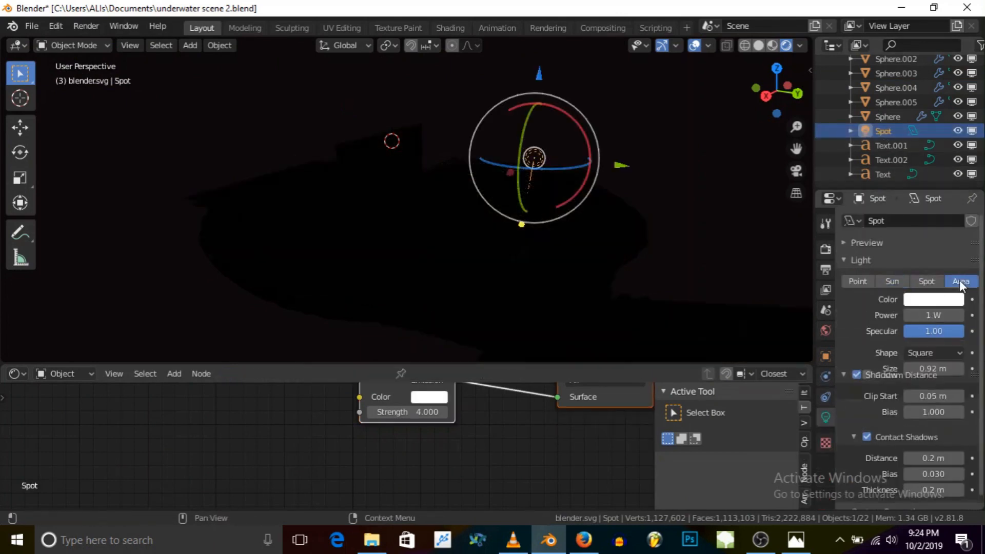
{"action": "middle_click_drag", "start_coordinate": [542, 210], "coordinate": [570, 235]}
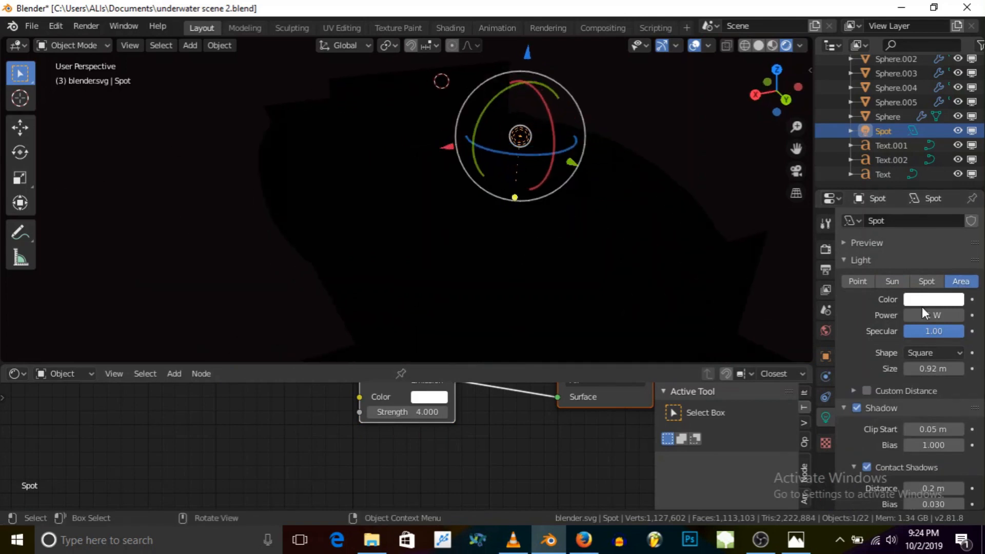
Step: Set the square area light's size to 20 m
{"action": "left_click", "coordinate": [924, 369]}
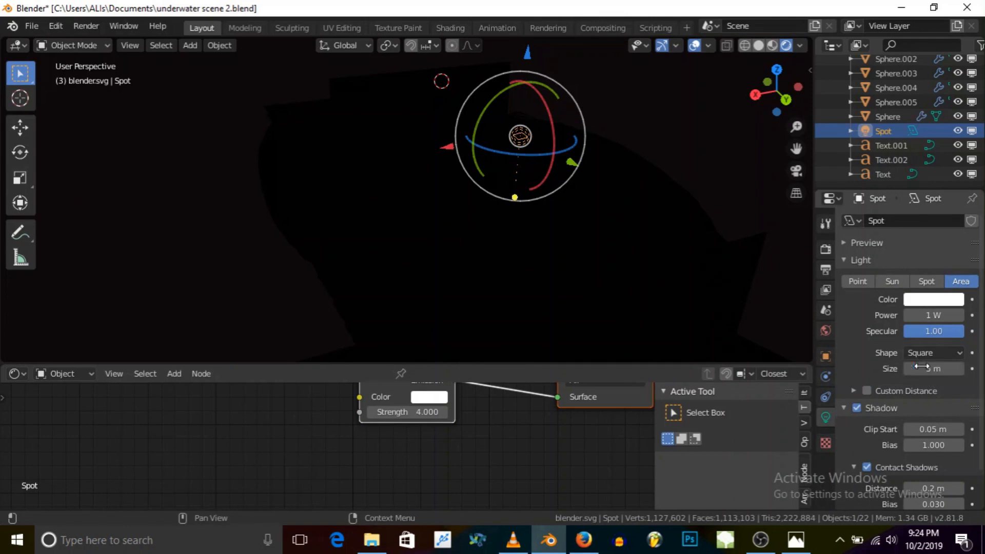
{"action": "key", "text": "ctrl+a"}
{"action": "type", "text": "5 m"}
{"action": "key", "text": "ctrl+a"}
{"action": "type", "text": "20"}
{"action": "key", "text": "Return"}
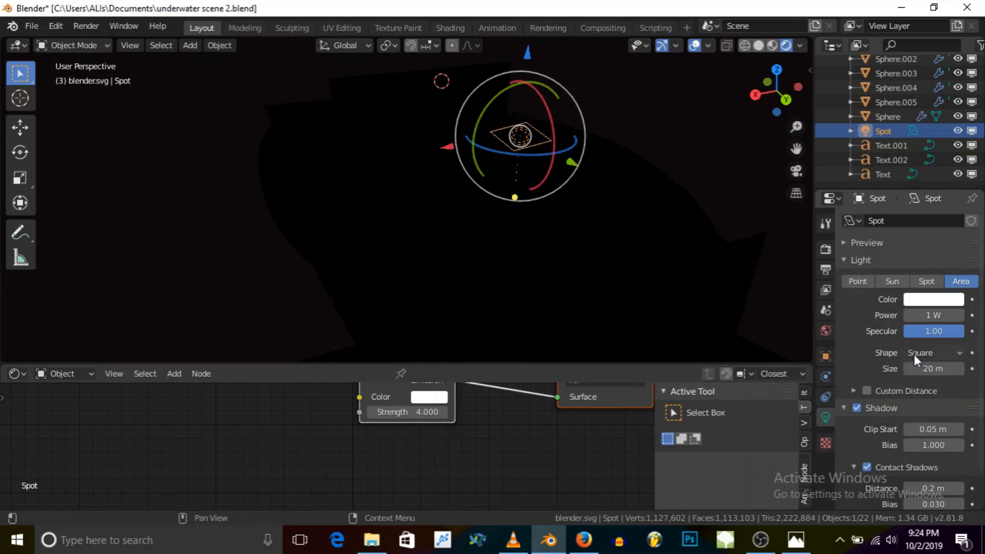
Step: Set the square area light's size to 50 m and its power to 10 W
{"action": "left_click", "coordinate": [913, 369]}
{"action": "left_click", "coordinate": [913, 368]}
{"action": "type", "text": "5"}
{"action": "key", "text": "Return"}
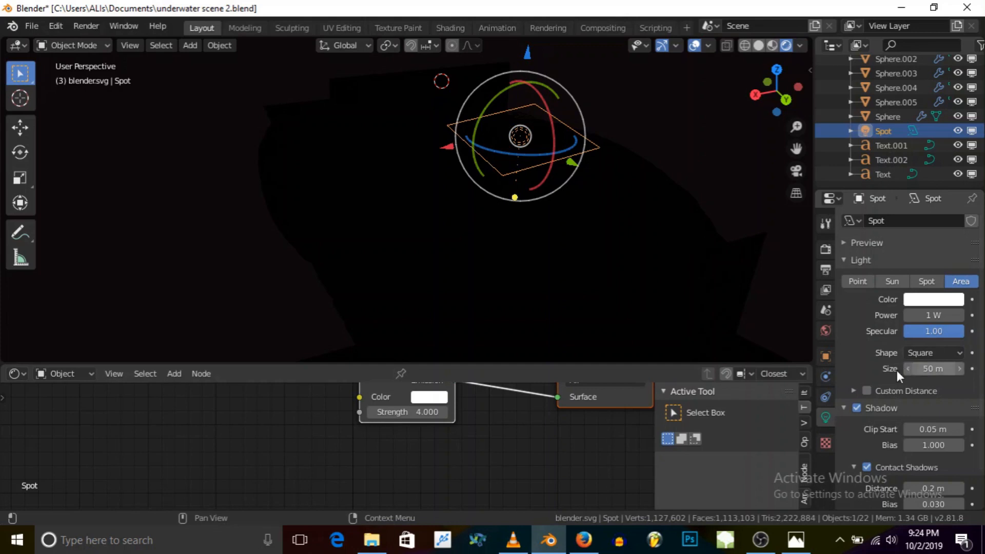
{"action": "left_click", "coordinate": [919, 315]}
{"action": "type", "text": "0"}
{"action": "key", "text": "Return"}
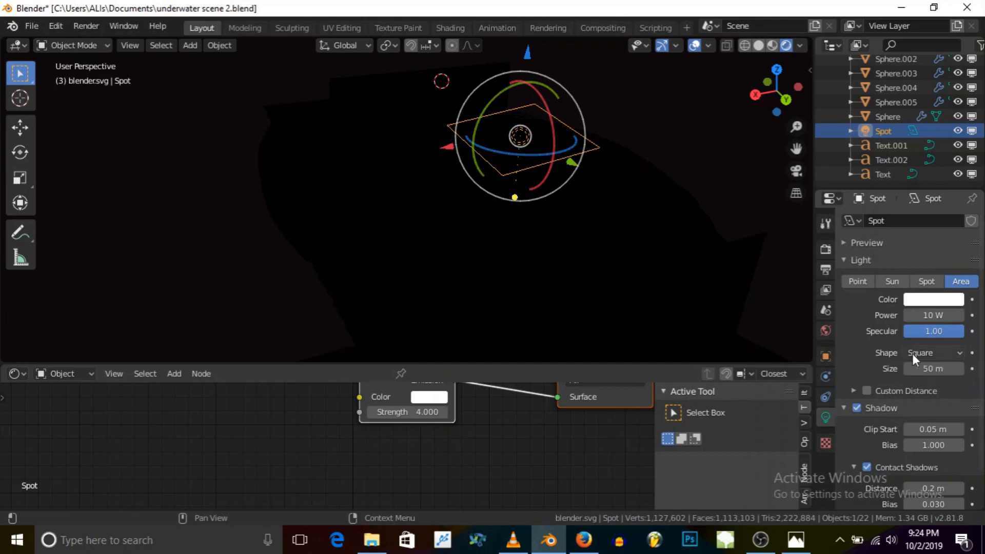
Step: Lower the area light about 57.7 m along Z and set its power to 1000 W
{"action": "middle_click_drag", "start_coordinate": [503, 163], "coordinate": [524, 51]}
{"action": "left_click_drag", "start_coordinate": [521, 48], "coordinate": [569, 176]}
{"action": "middle_click_drag", "start_coordinate": [564, 206], "coordinate": [740, 273]}
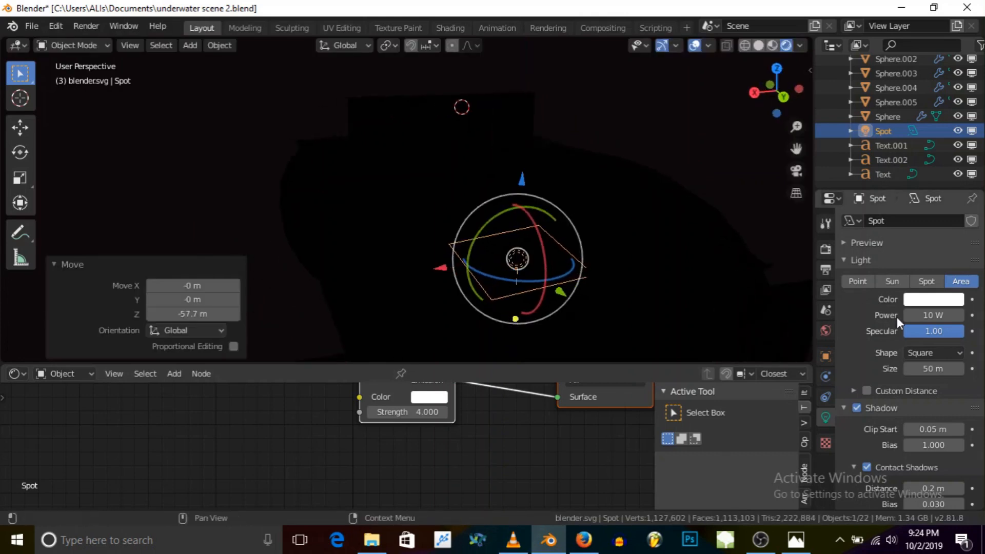
{"action": "left_click", "coordinate": [912, 315]}
{"action": "type", "text": "00"}
{"action": "key", "text": "Return"}
Step: Raise the area light about 56.9 m along Z and set its power to 100000 W
{"action": "middle_click_drag", "start_coordinate": [562, 248], "coordinate": [524, 177]}
{"action": "left_click_drag", "start_coordinate": [524, 178], "coordinate": [537, 60]}
{"action": "left_click", "coordinate": [926, 315]}
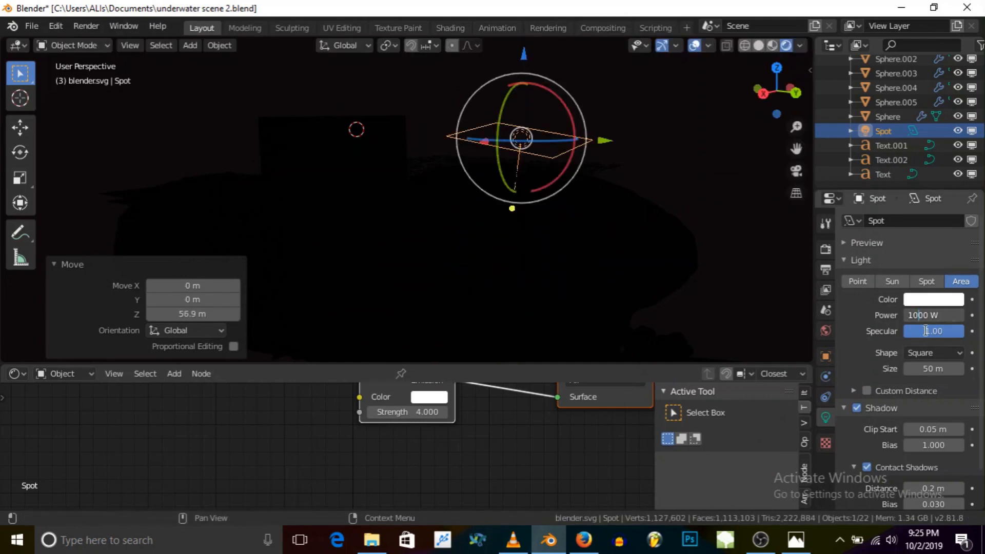
{"action": "type", "text": "00"}
{"action": "key", "text": "Return"}
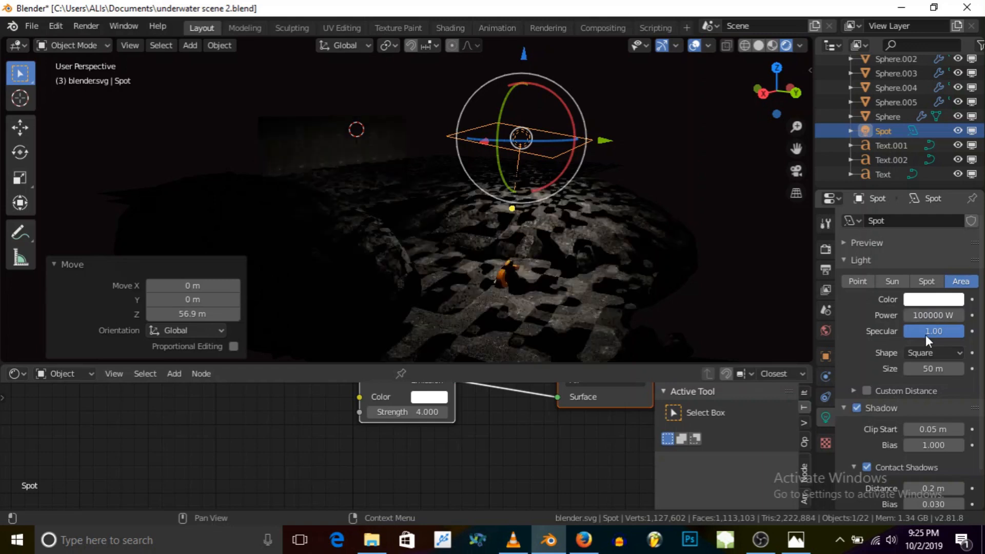
Step: Raise the area light farther above the scene along Z and check the lighting through the camera view
{"action": "middle_click_drag", "start_coordinate": [588, 302], "coordinate": [571, 281]}
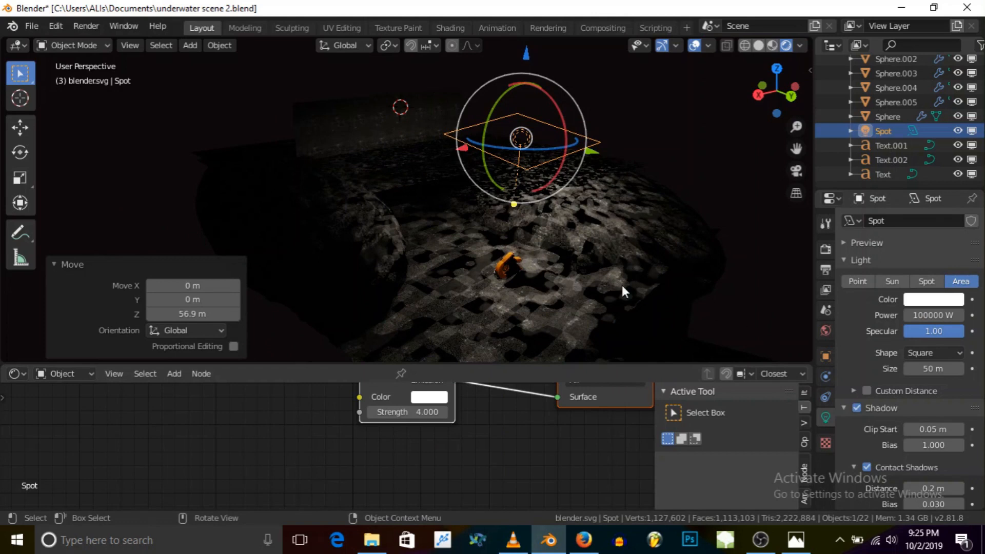
{"action": "left_click_drag", "start_coordinate": [527, 52], "coordinate": [539, 336]}
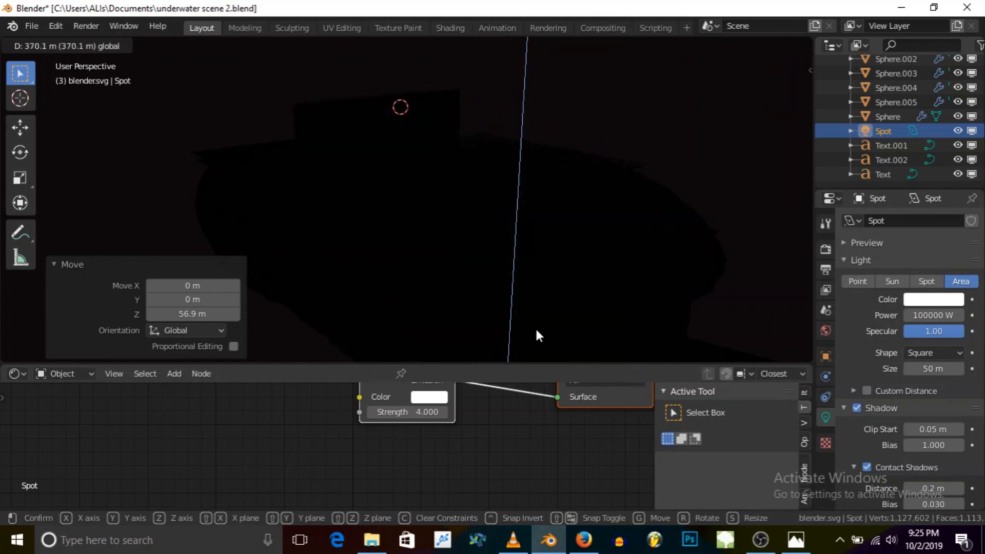
{"action": "right_click", "coordinate": [536, 330]}
{"action": "scroll", "coordinate": [494, 60], "scroll_direction": "down", "scroll_amount": 3}
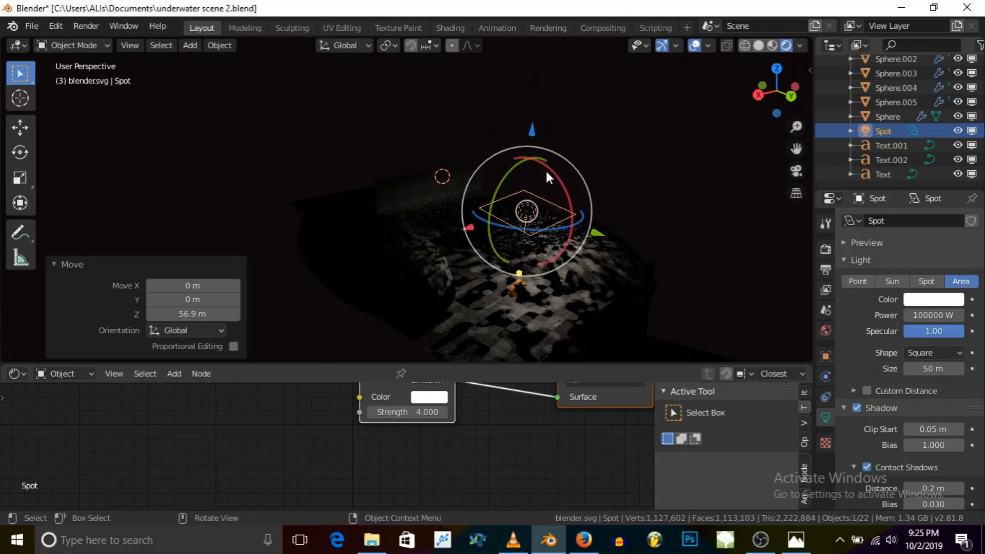
{"action": "mouse_move", "coordinate": [547, 177]}
{"action": "middle_mouse_down"}
{"action": "mouse_move", "coordinate": [592, 143]}
{"action": "mouse_move", "coordinate": [527, 129]}
{"action": "middle_mouse_up"}
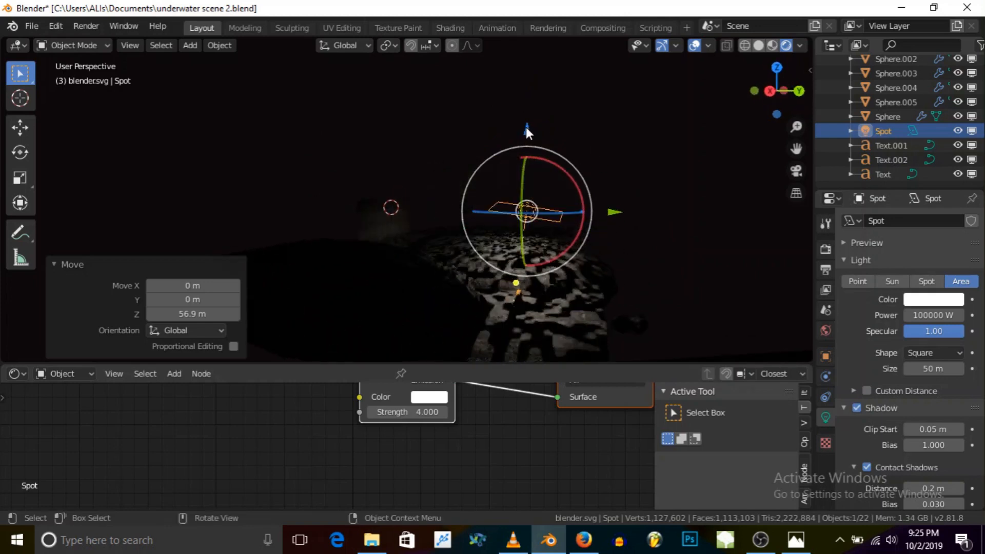
{"action": "left_click_drag", "start_coordinate": [527, 129], "coordinate": [529, 42]}
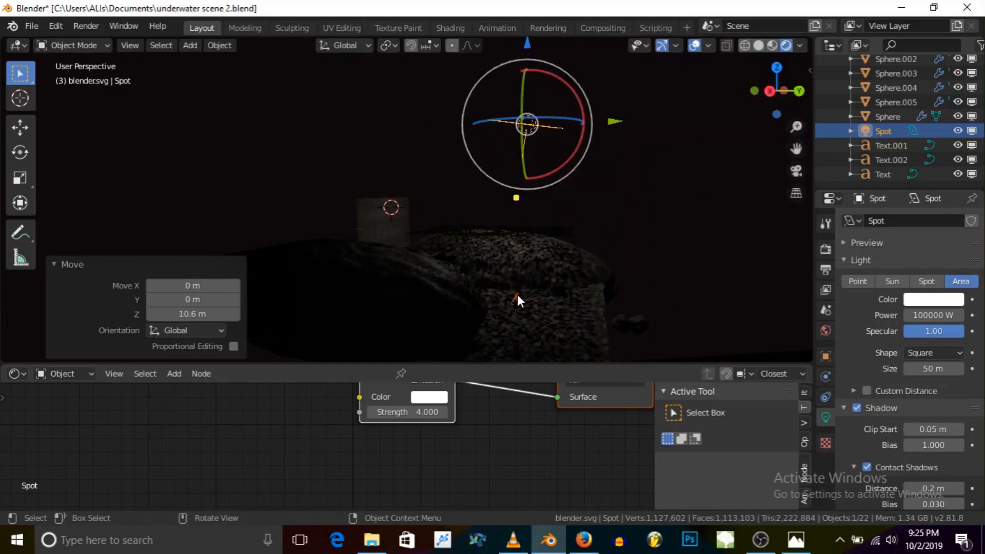
{"action": "scroll", "coordinate": [517, 302], "scroll_direction": "up", "scroll_amount": 3}
{"action": "scroll", "coordinate": [518, 306], "scroll_direction": "up", "scroll_amount": 2}
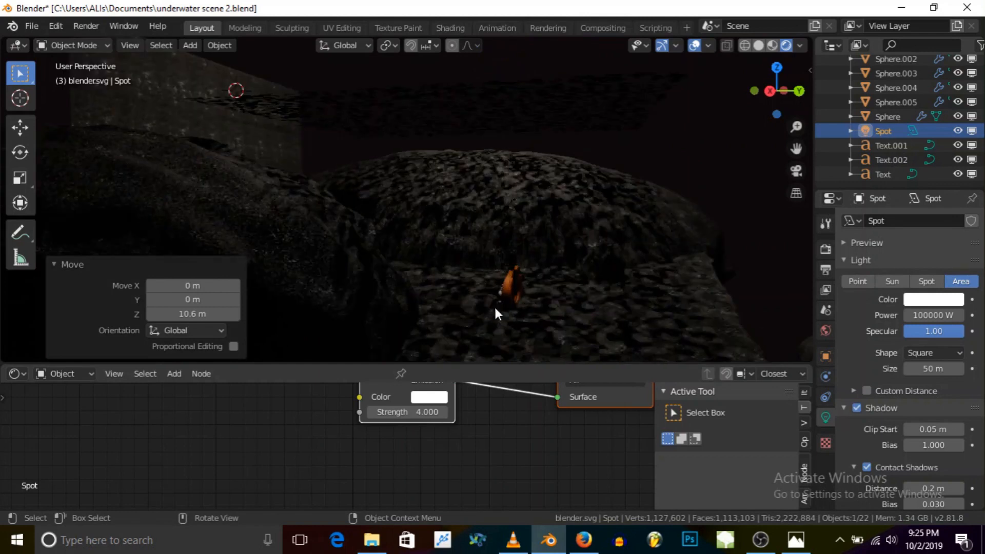
{"action": "middle_click_drag", "start_coordinate": [495, 308], "coordinate": [481, 318]}
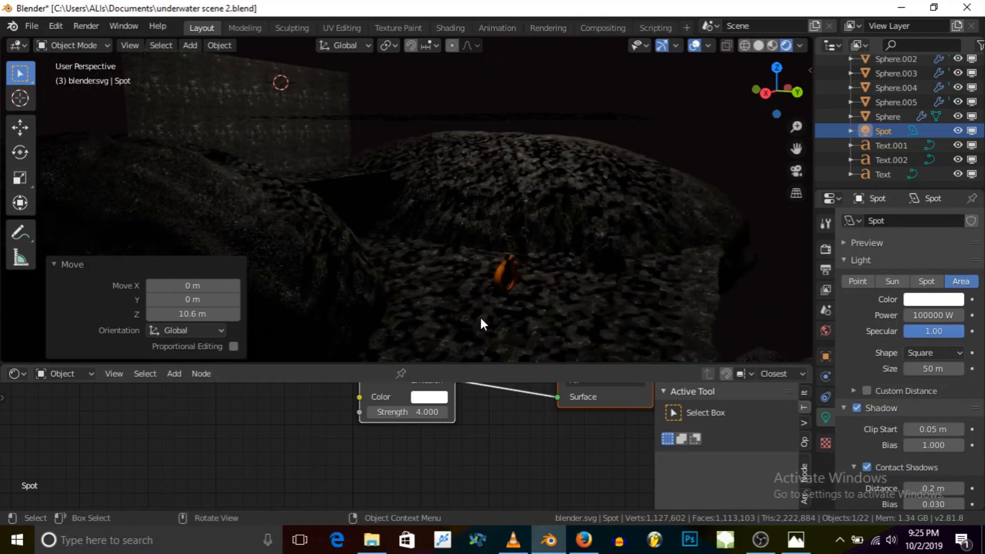
{"action": "left_click", "coordinate": [796, 172]}
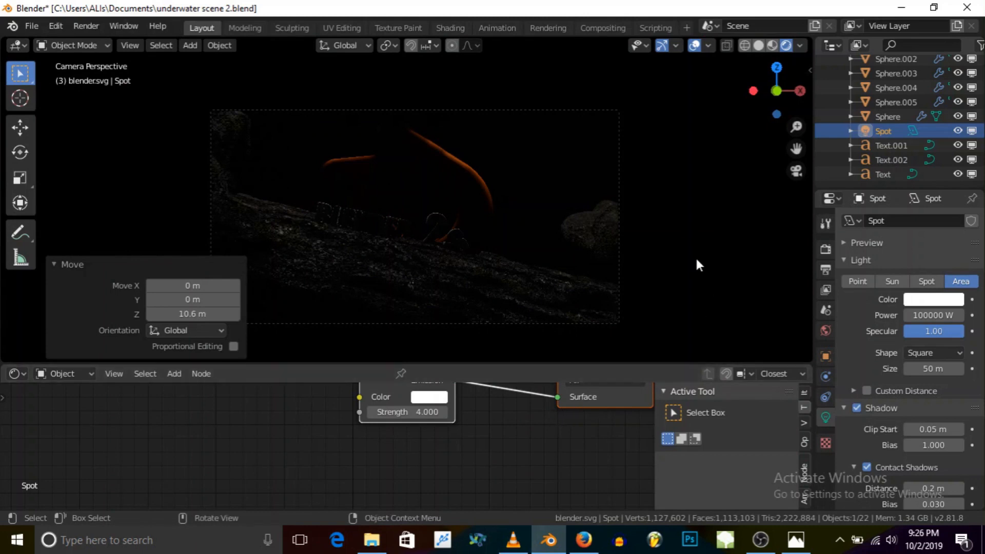
{"action": "left_click", "coordinate": [797, 172]}
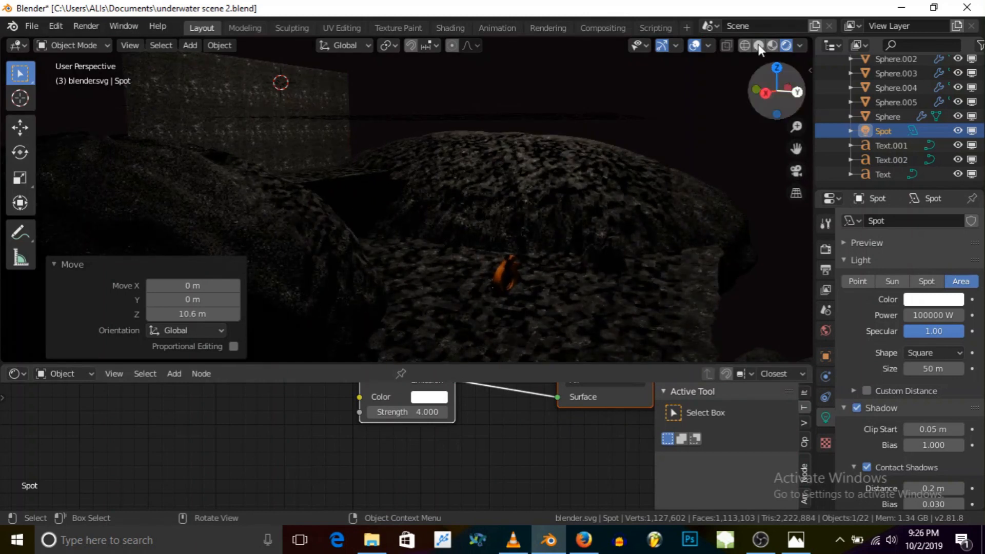
Step: Switch the viewport to solid shading and rotate the area light about 23.4° around the X axis
{"action": "key", "text": "alt+a"}
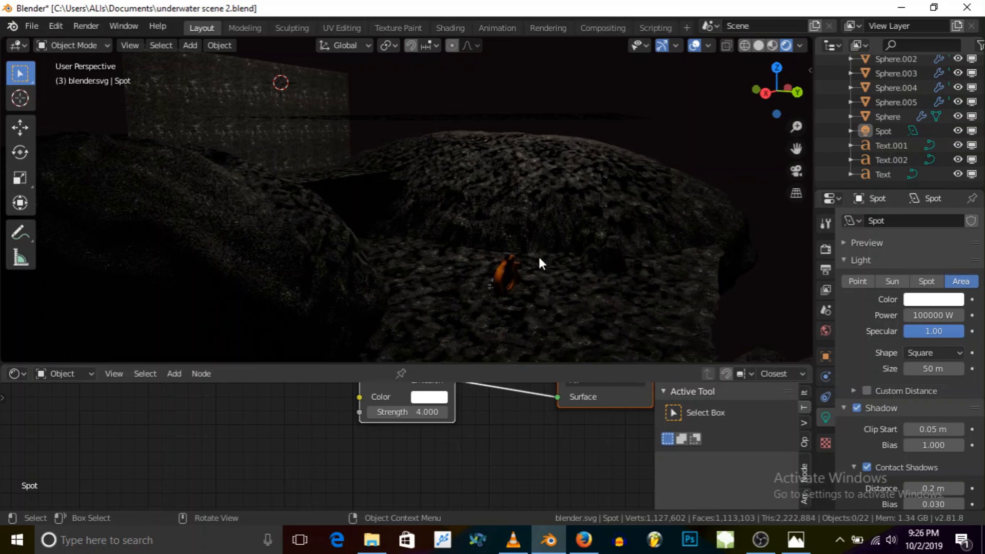
{"action": "left_click", "coordinate": [758, 45]}
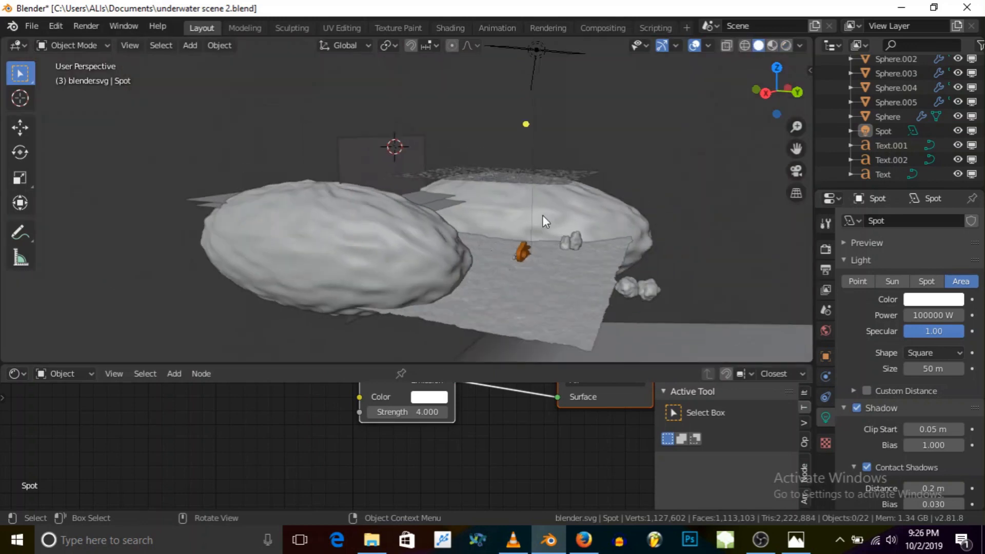
{"action": "middle_click_drag", "start_coordinate": [542, 218], "coordinate": [505, 86]}
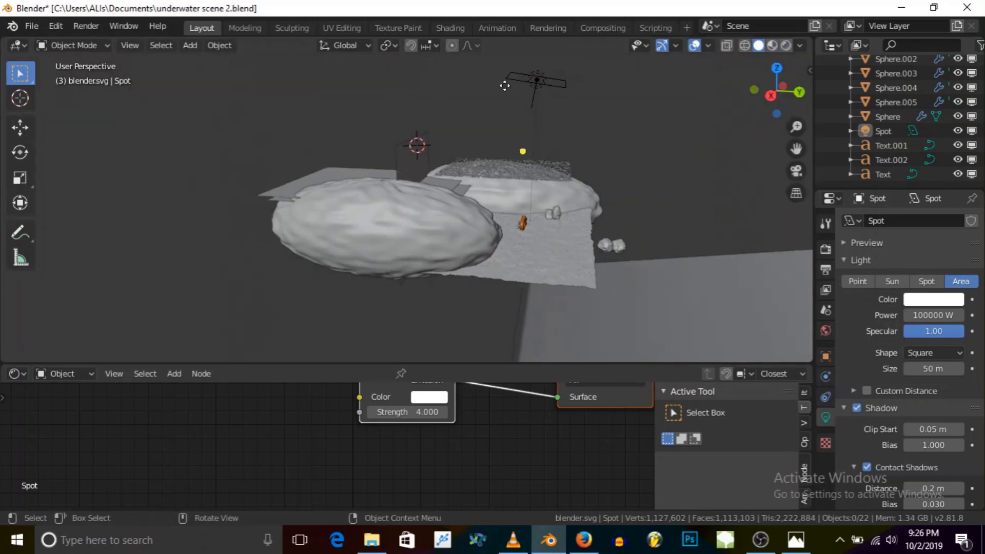
{"action": "left_click", "coordinate": [20, 152]}
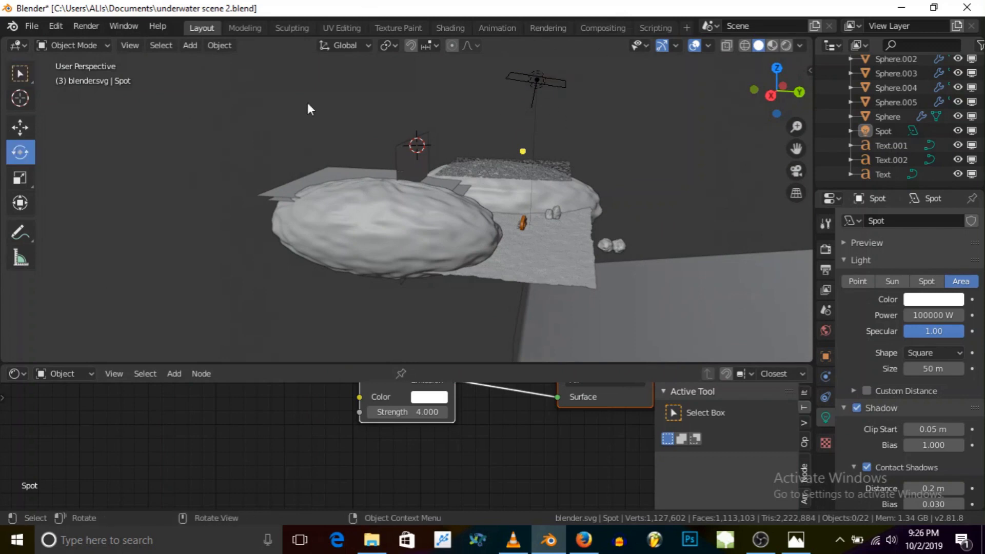
{"action": "left_click", "coordinate": [20, 73]}
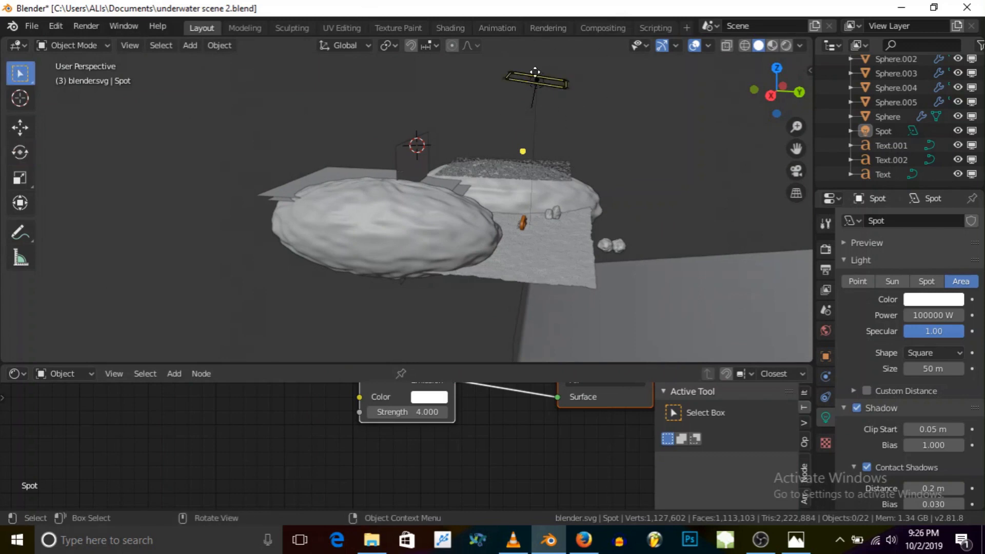
{"action": "left_click", "coordinate": [886, 130]}
{"action": "left_click_drag", "start_coordinate": [592, 63], "coordinate": [575, 48]}
Step: Move the area light about -36 m along Y and preview the rendered result through the camera
{"action": "key", "text": "g"}
{"action": "key", "text": "y"}
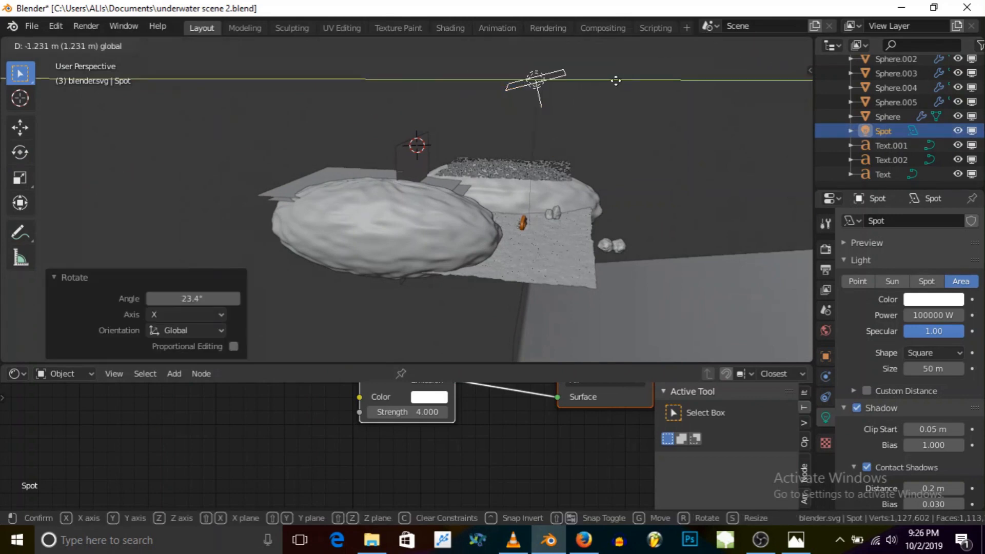
{"action": "left_click", "coordinate": [588, 88]}
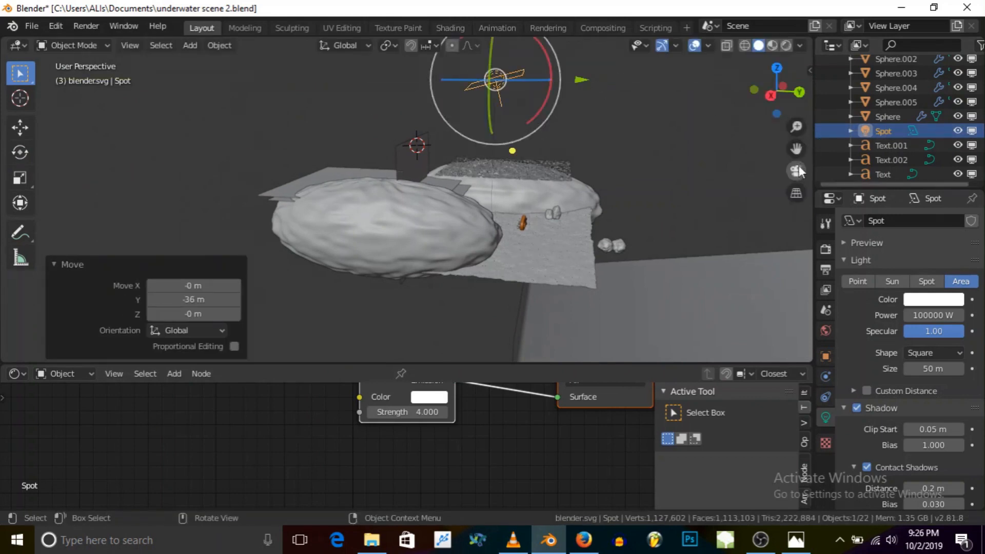
{"action": "left_click", "coordinate": [786, 45]}
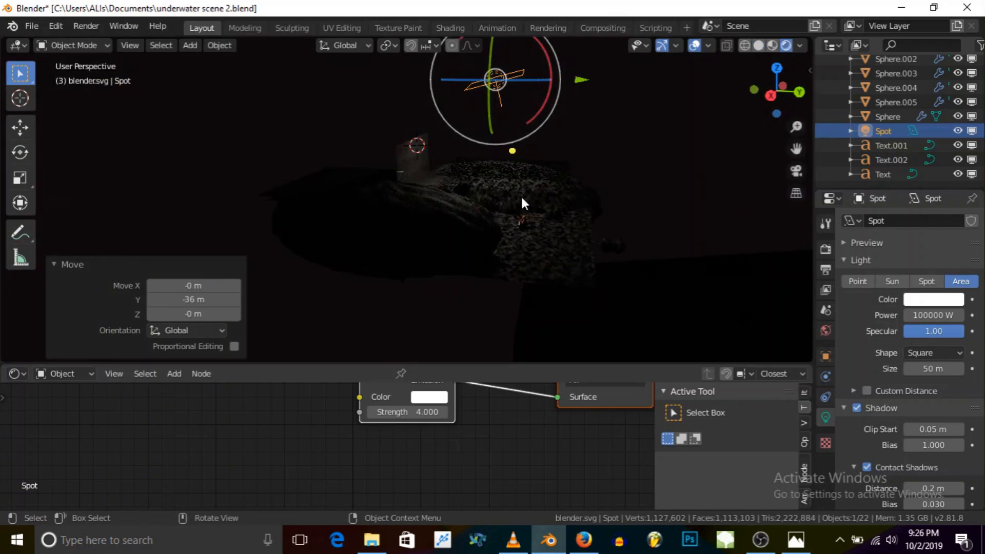
{"action": "scroll", "coordinate": [519, 230], "scroll_direction": "up", "scroll_amount": 3}
{"action": "scroll", "coordinate": [565, 240], "scroll_direction": "up", "scroll_amount": 2}
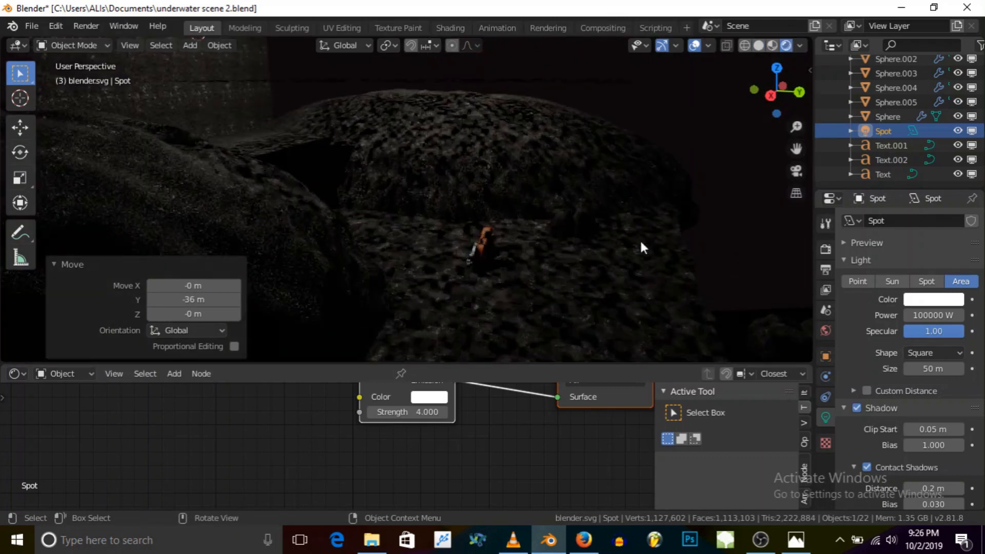
{"action": "left_click", "coordinate": [796, 171]}
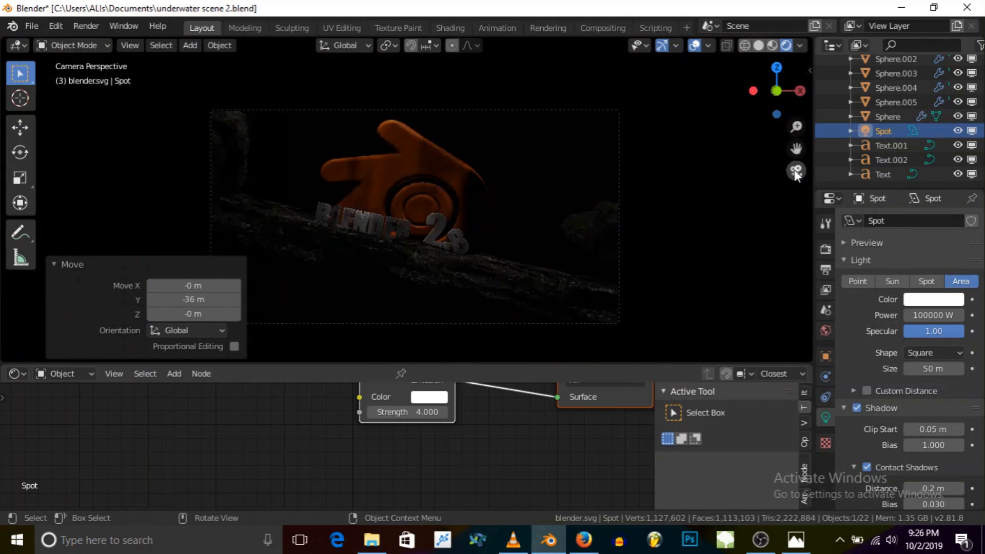
Step: Move the area light about 12.2 m along X and check the result in the camera view
{"action": "left_click", "coordinate": [796, 172]}
{"action": "scroll", "coordinate": [555, 230], "scroll_direction": "down", "scroll_amount": 3}
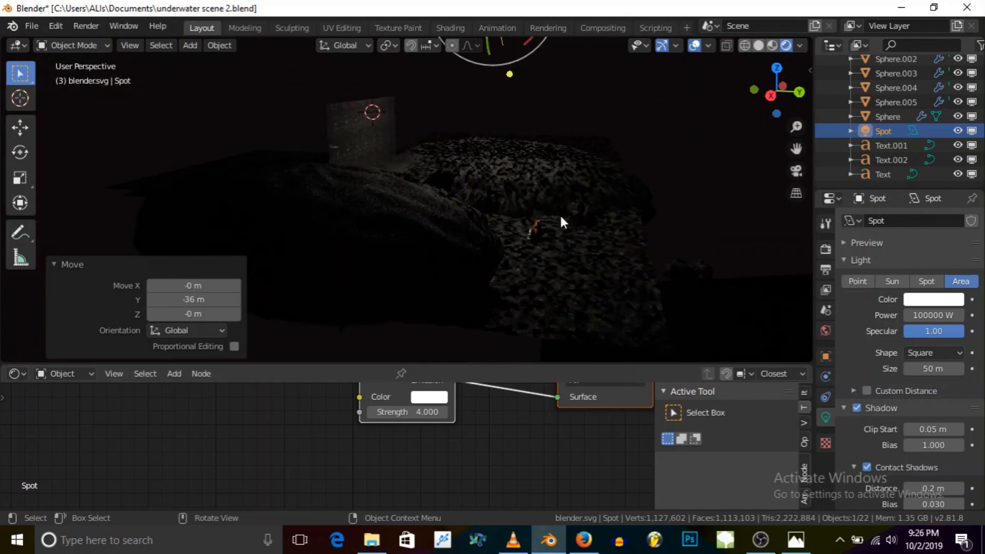
{"action": "middle_click_drag", "start_coordinate": [561, 221], "coordinate": [471, 140]}
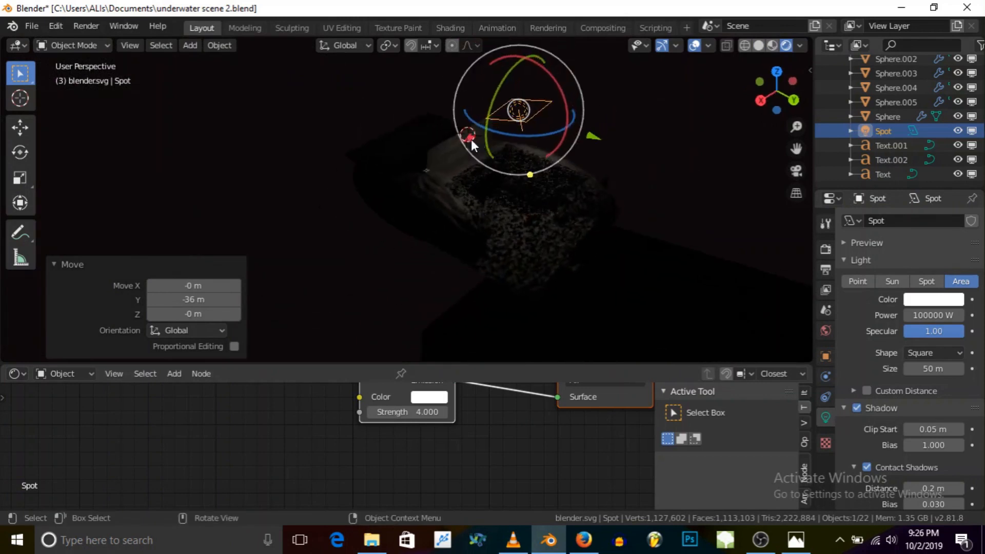
{"action": "key", "text": "g"}
{"action": "key", "text": "x"}
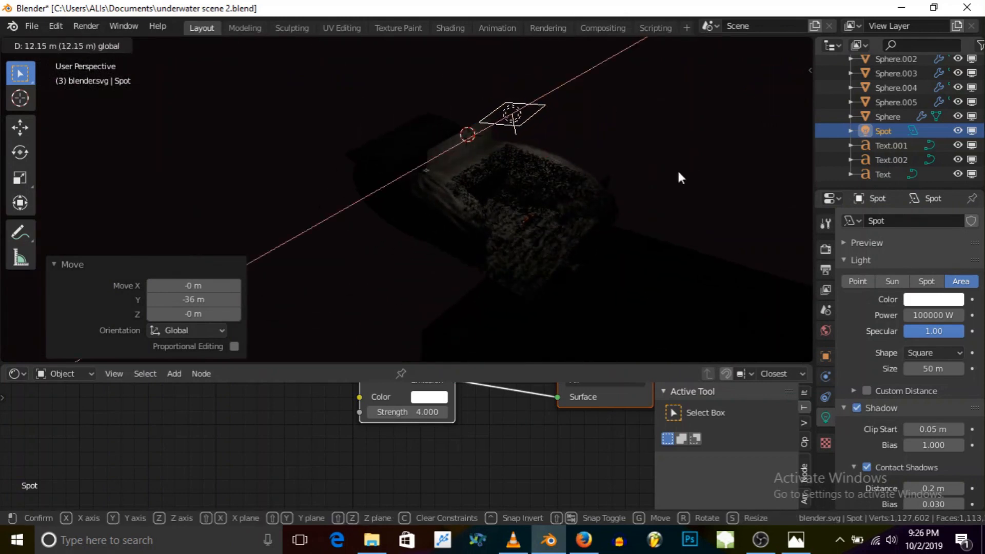
{"action": "left_click", "coordinate": [680, 177]}
{"action": "left_click", "coordinate": [797, 171]}
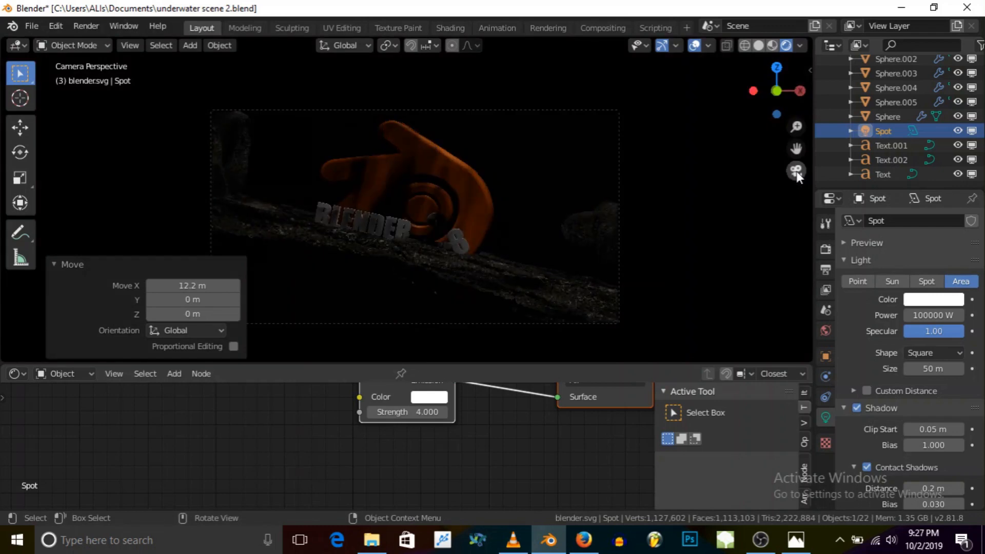
Step: Shift the area light about -1.5 m along X while watching the shadows on the logo through the camera
{"action": "key", "text": "g"}
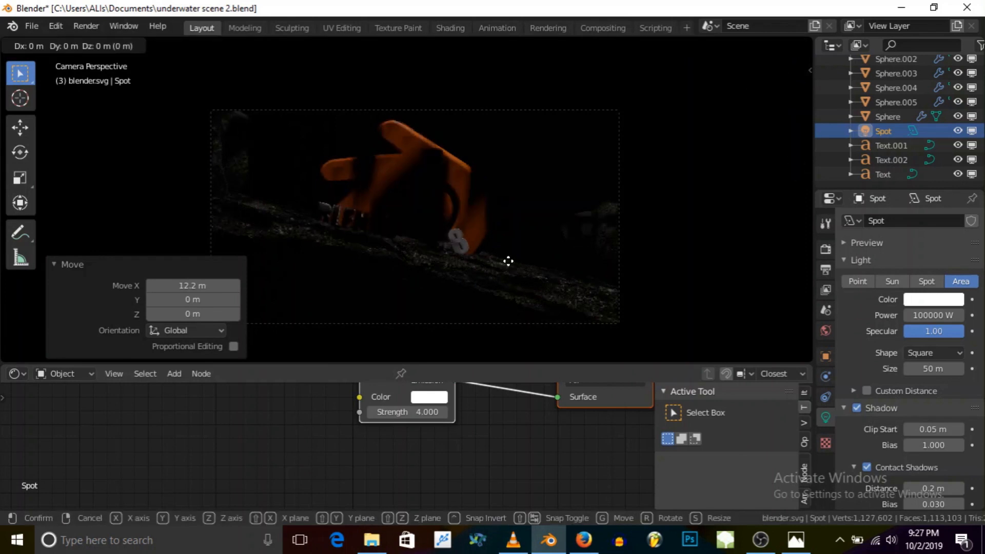
{"action": "key", "text": "x"}
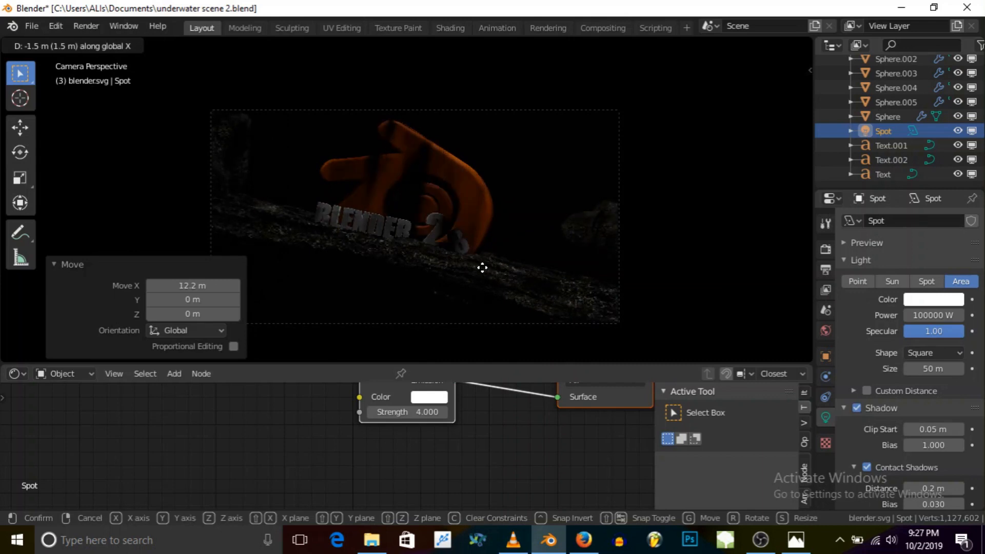
{"action": "left_click", "coordinate": [482, 267]}
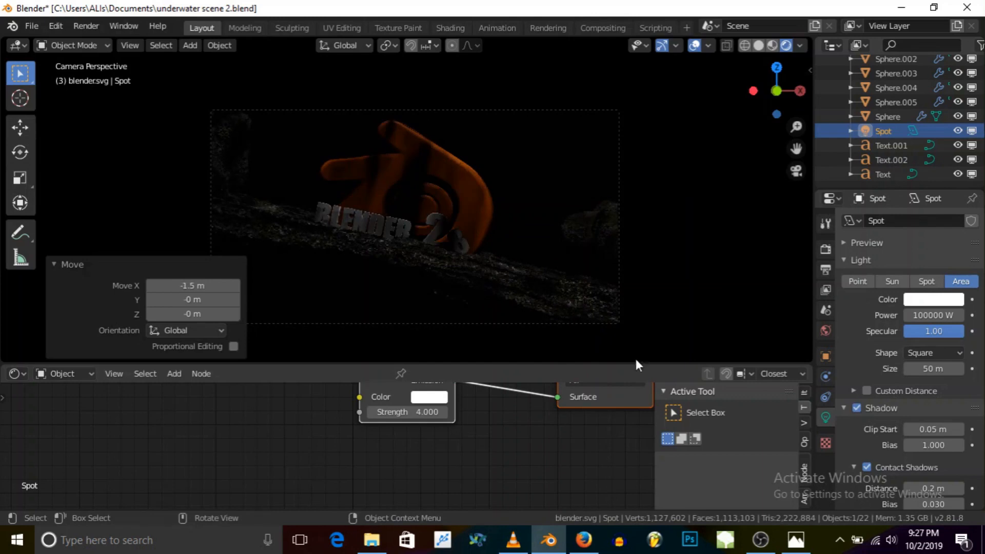
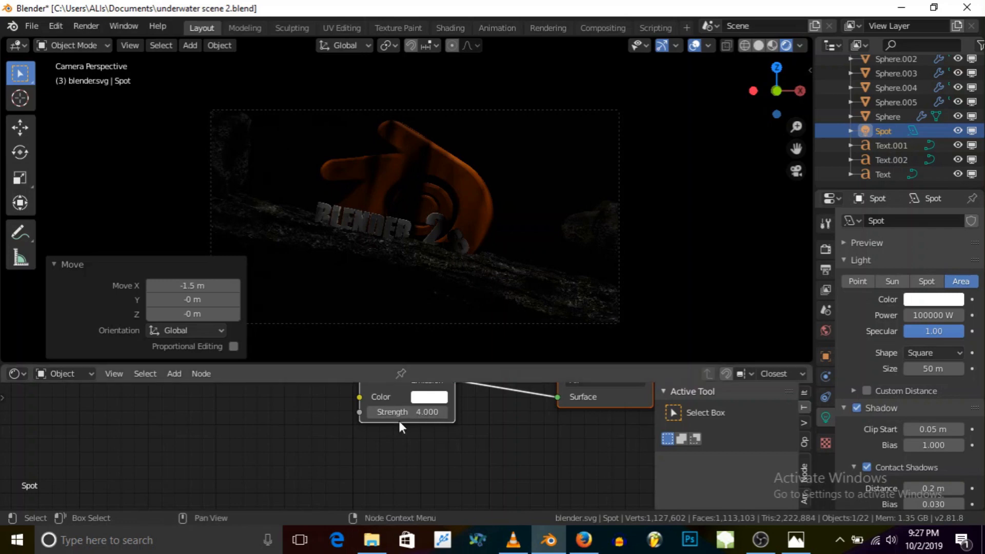
Step: Show the World shader nodes and set the strength of the Background fed by over_the_clouds.exr to 0.1
{"action": "left_click", "coordinate": [82, 374]}
{"action": "left_click", "coordinate": [90, 404]}
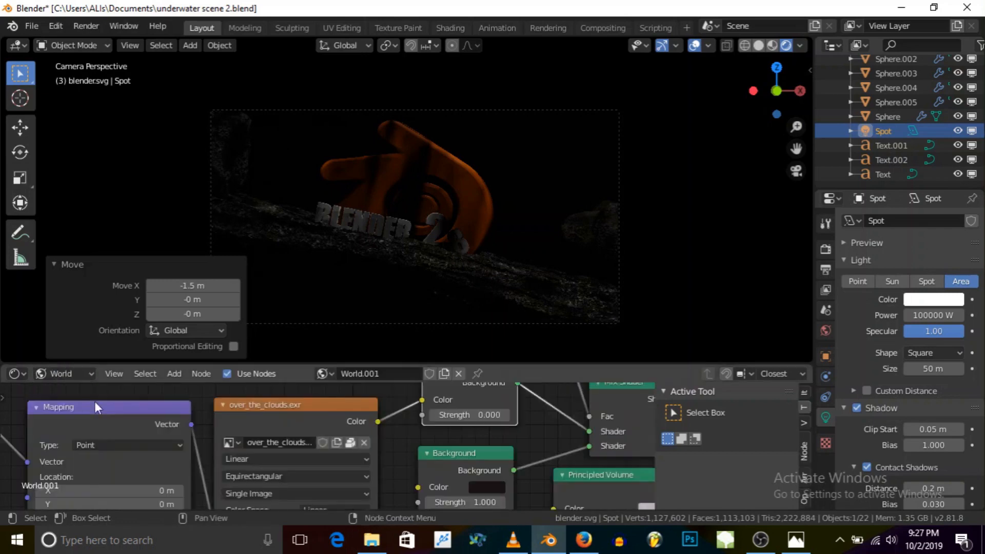
{"action": "scroll", "coordinate": [380, 430], "scroll_direction": "up", "scroll_amount": 2}
{"action": "left_click", "coordinate": [454, 419]}
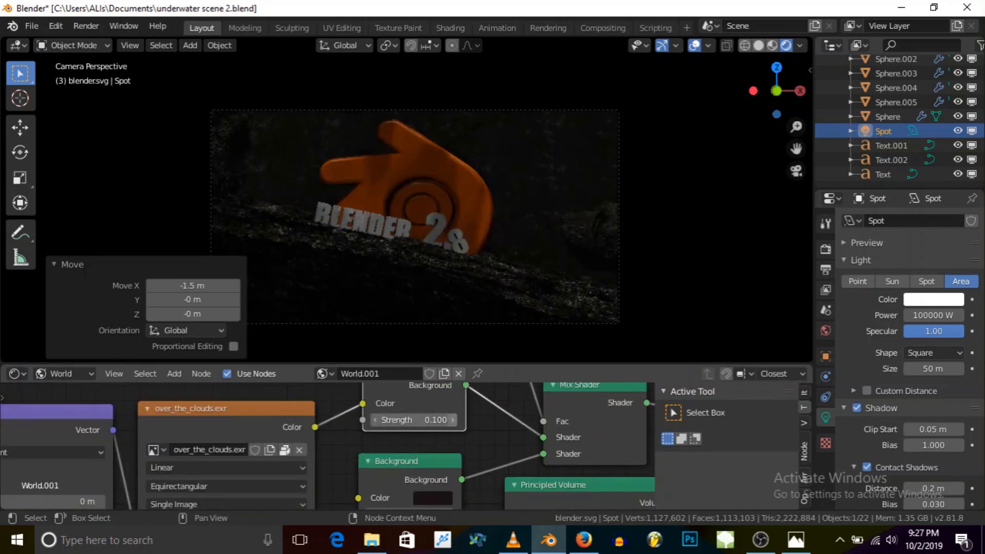
{"action": "left_click_drag", "start_coordinate": [367, 426], "coordinate": [365, 425]}
{"action": "left_click", "coordinate": [377, 420]}
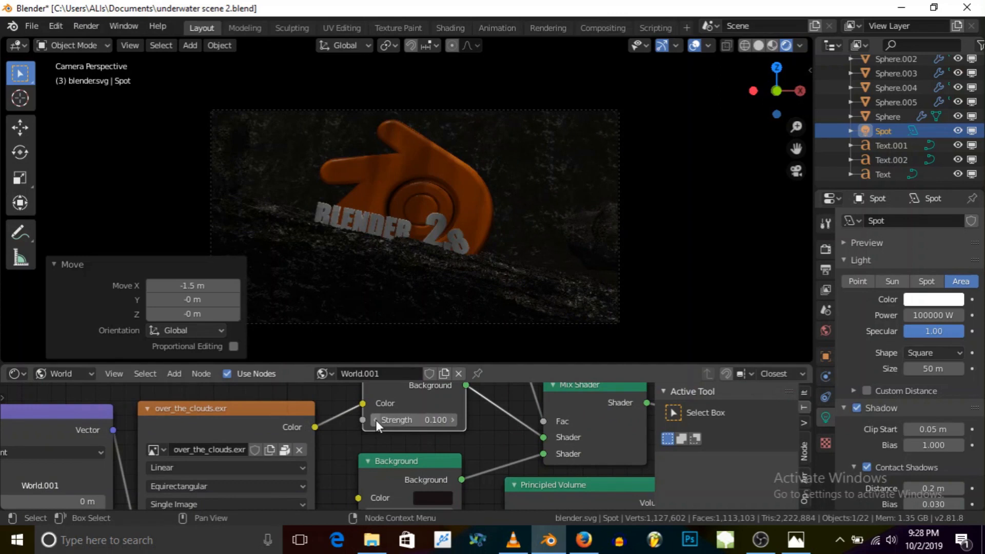
Step: Set the strength of the World Background fed by over_the_clouds.exr to 0.05
{"action": "left_click", "coordinate": [419, 419]}
{"action": "type", "text": "0.1.05"}
{"action": "key", "text": "Return"}
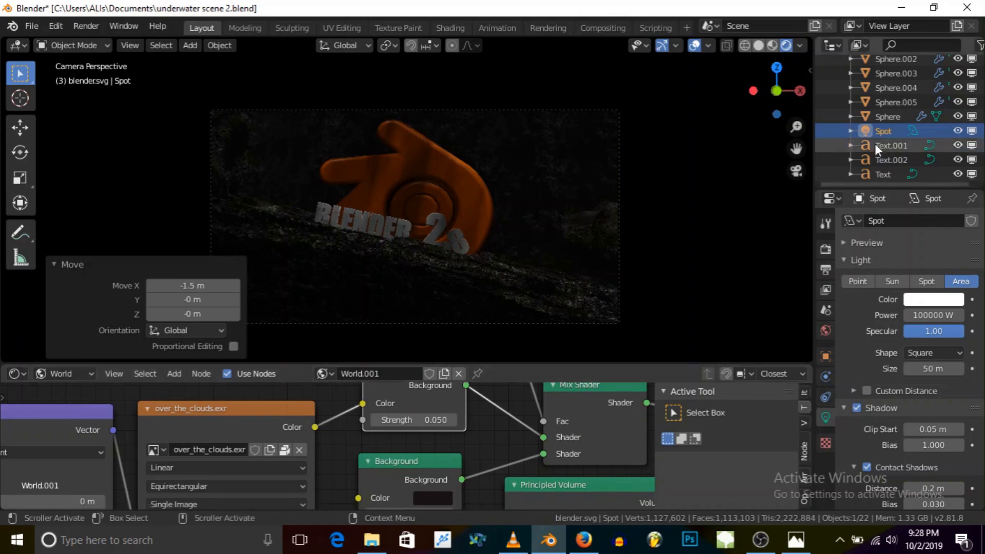
Step: Select Plane.006 and show its object material nodes in the shader editor
{"action": "scroll", "coordinate": [880, 113], "scroll_direction": "up", "scroll_amount": 4}
{"action": "scroll", "coordinate": [888, 108], "scroll_direction": "up", "scroll_amount": 2}
{"action": "left_click", "coordinate": [889, 116]}
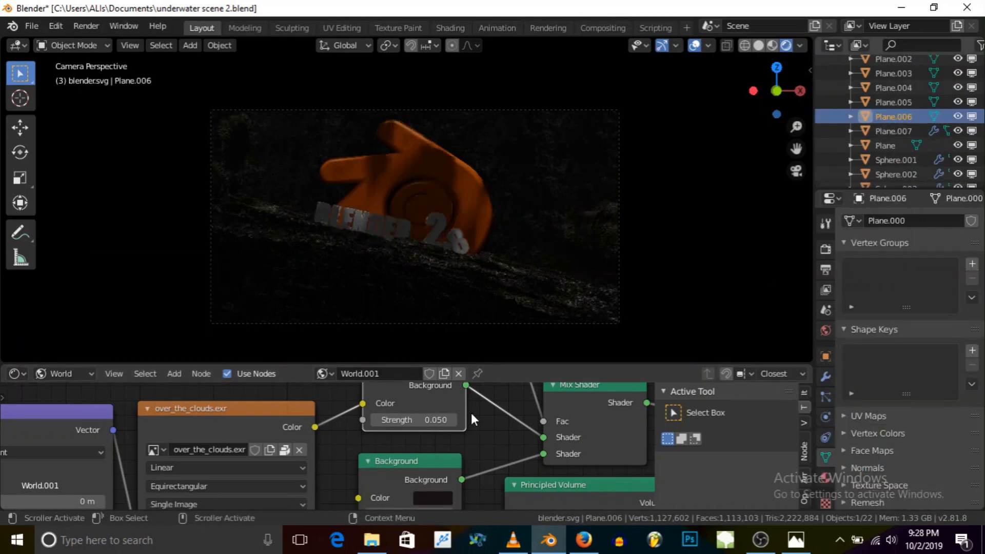
{"action": "left_click", "coordinate": [51, 373]}
{"action": "left_click", "coordinate": [61, 392]}
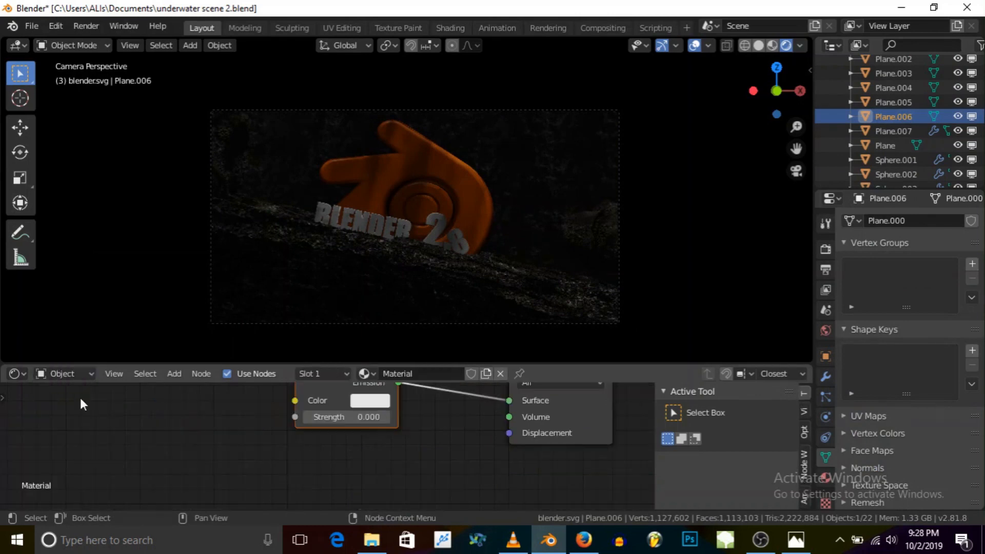
Step: Try Emission strengths of 1.2 and 18.1 on the material of Plane.006 while watching the camera render
{"action": "left_click", "coordinate": [385, 417]}
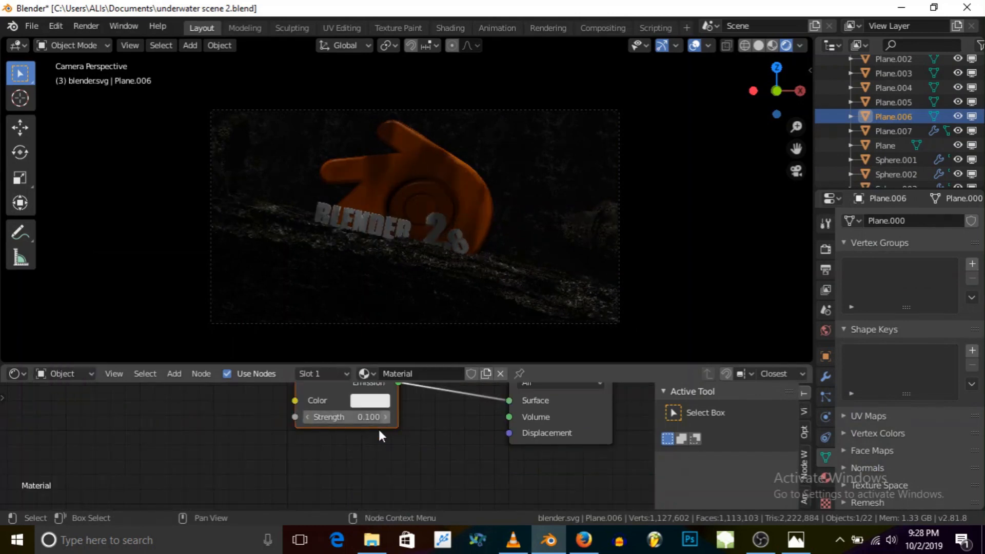
{"action": "left_click", "coordinate": [384, 417]}
{"action": "left_click", "coordinate": [384, 417]}
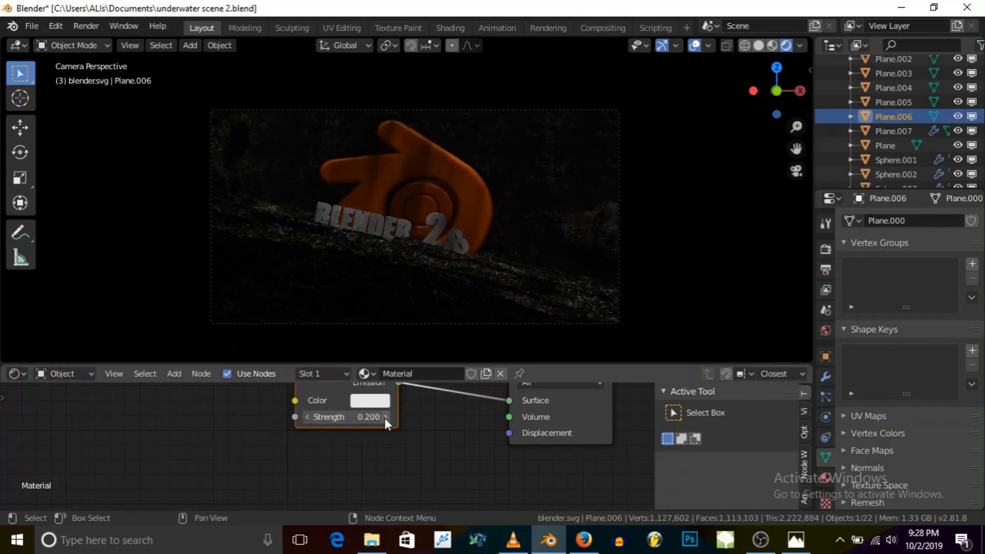
{"action": "left_click", "coordinate": [386, 417]}
{"action": "left_click", "coordinate": [385, 418]}
{"action": "left_click", "coordinate": [386, 418]}
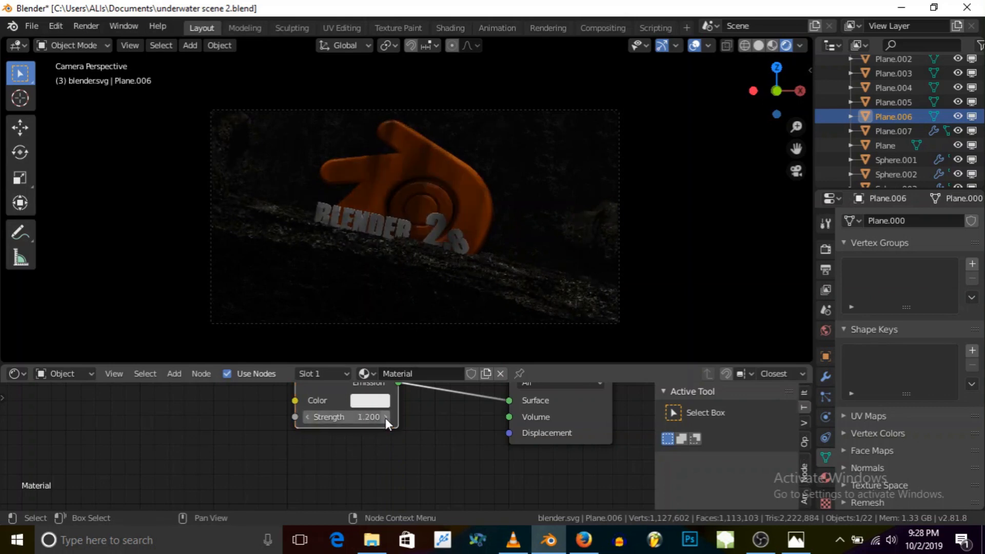
{"action": "middle_click_drag", "start_coordinate": [385, 417], "coordinate": [349, 458]}
{"action": "left_click_drag", "start_coordinate": [317, 421], "coordinate": [273, 439]}
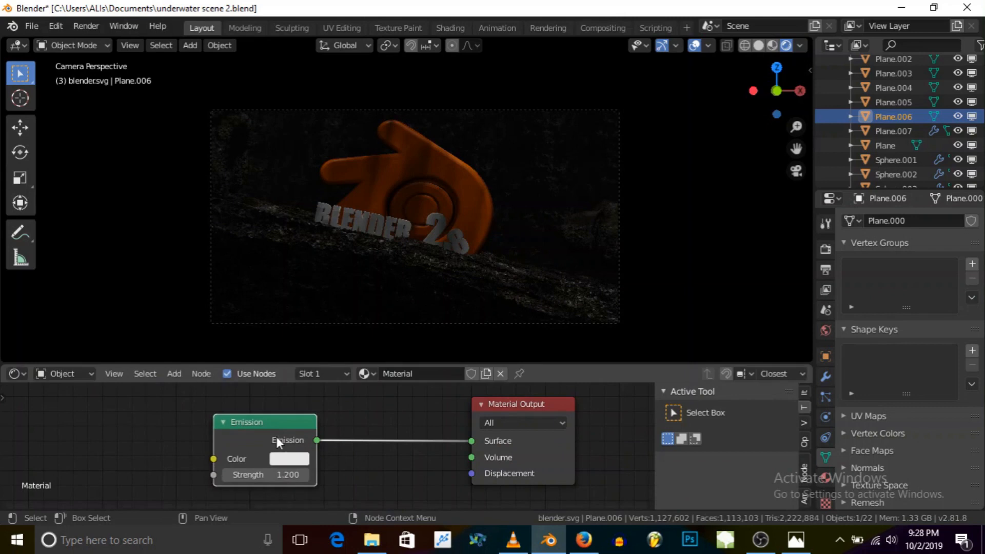
{"action": "left_click_drag", "start_coordinate": [254, 471], "coordinate": [369, 471]}
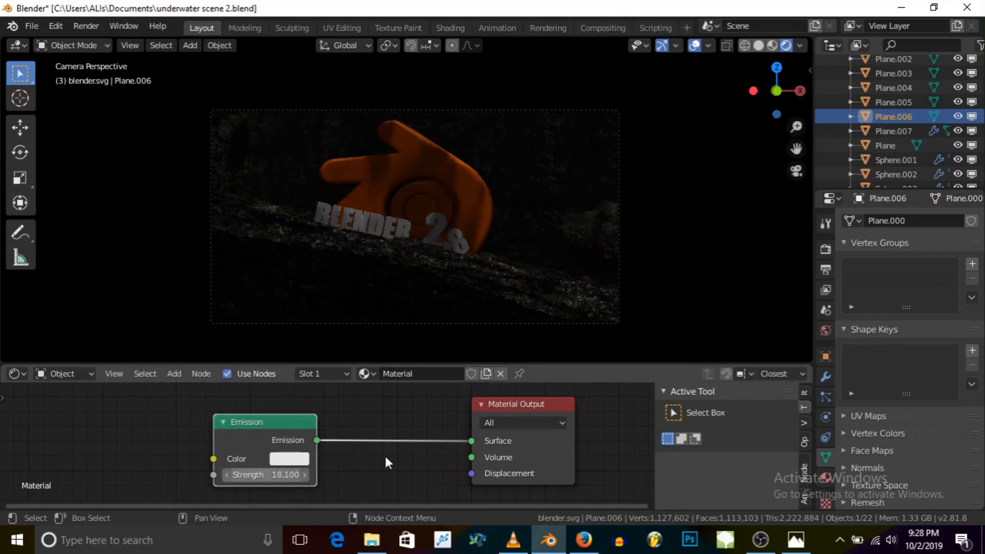
Step: Set the Emission strength of the Plane.006 material to 1
{"action": "left_click", "coordinate": [264, 475]}
{"action": "type", "text": "18.1"}
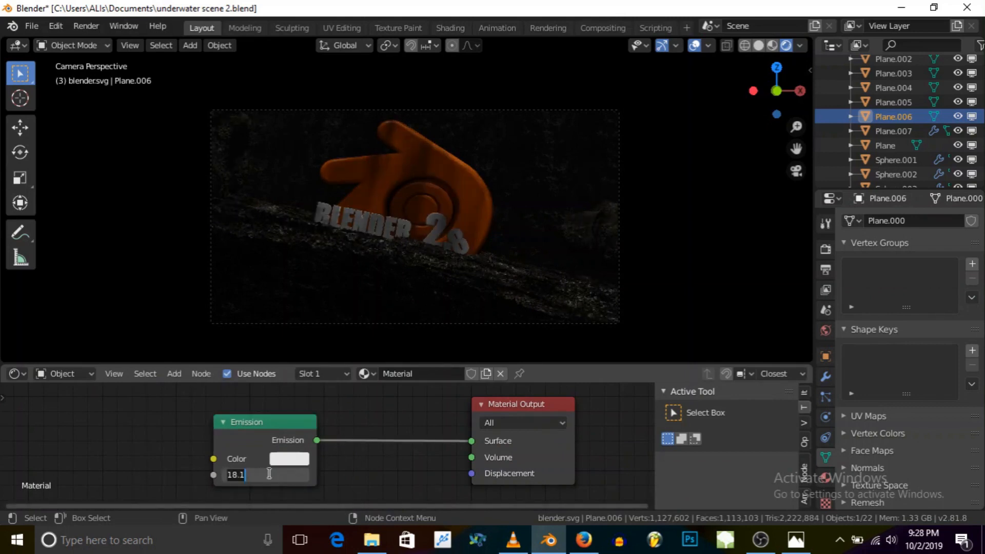
{"action": "key", "text": "Return"}
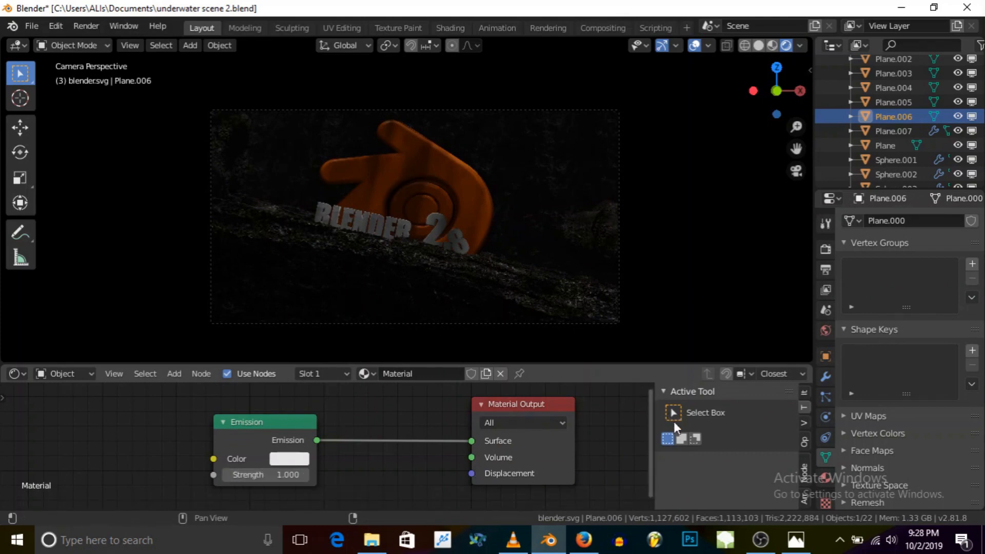
Step: Select the Spot area light and review its size, custom distance and contact shadow settings
{"action": "scroll", "coordinate": [869, 156], "scroll_direction": "down", "scroll_amount": 5}
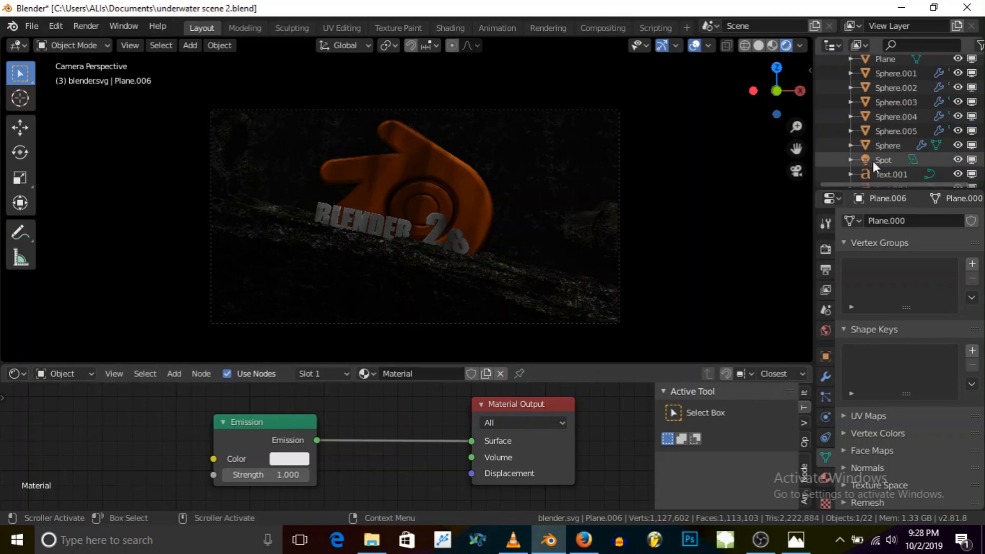
{"action": "left_click", "coordinate": [875, 160]}
{"action": "scroll", "coordinate": [891, 406], "scroll_direction": "down", "scroll_amount": 2}
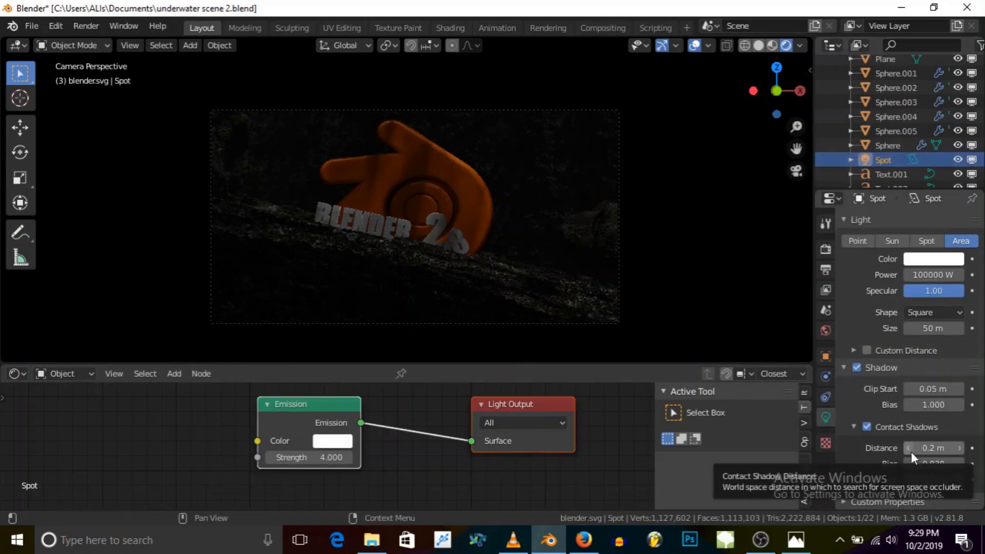
{"action": "left_click", "coordinate": [926, 328]}
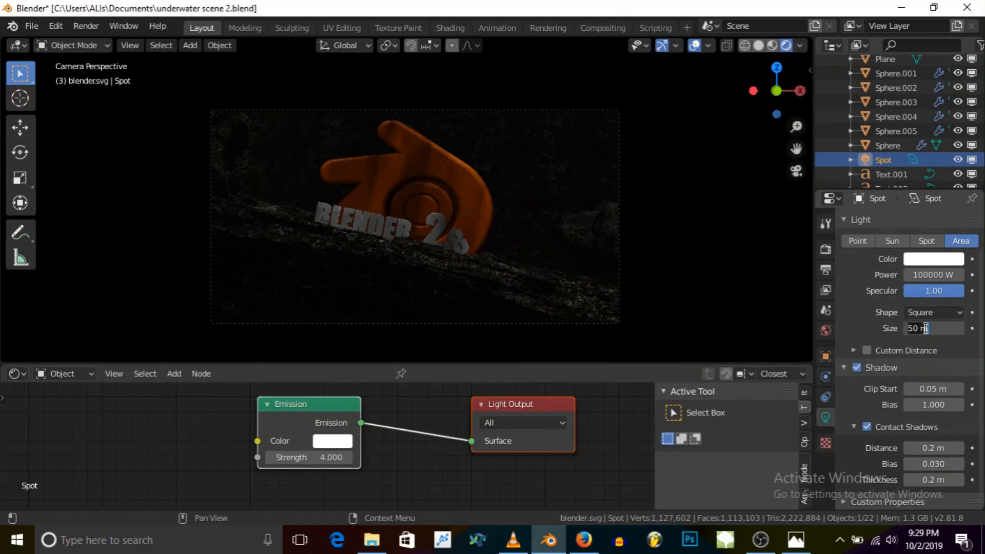
{"action": "key", "text": "Return"}
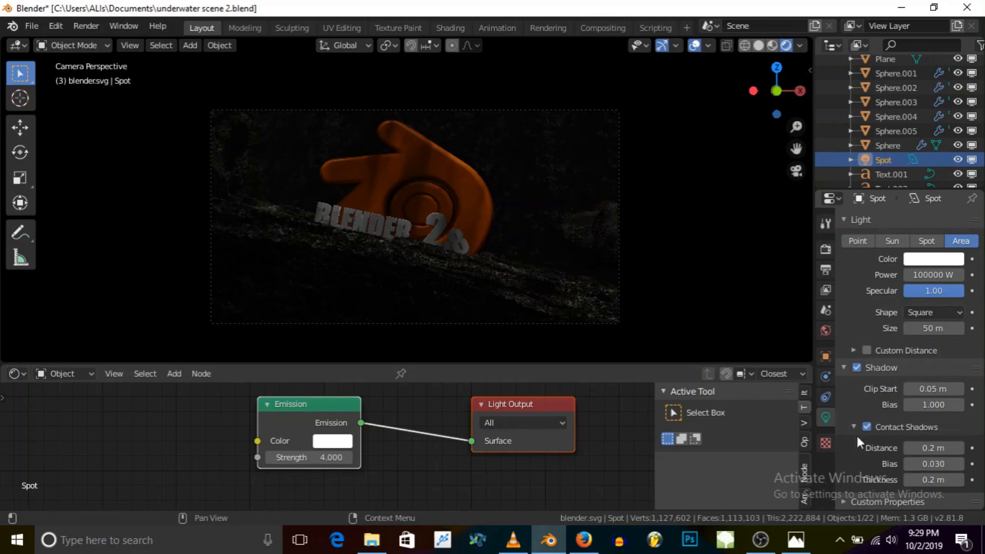
{"action": "scroll", "coordinate": [862, 400], "scroll_direction": "up", "scroll_amount": 2}
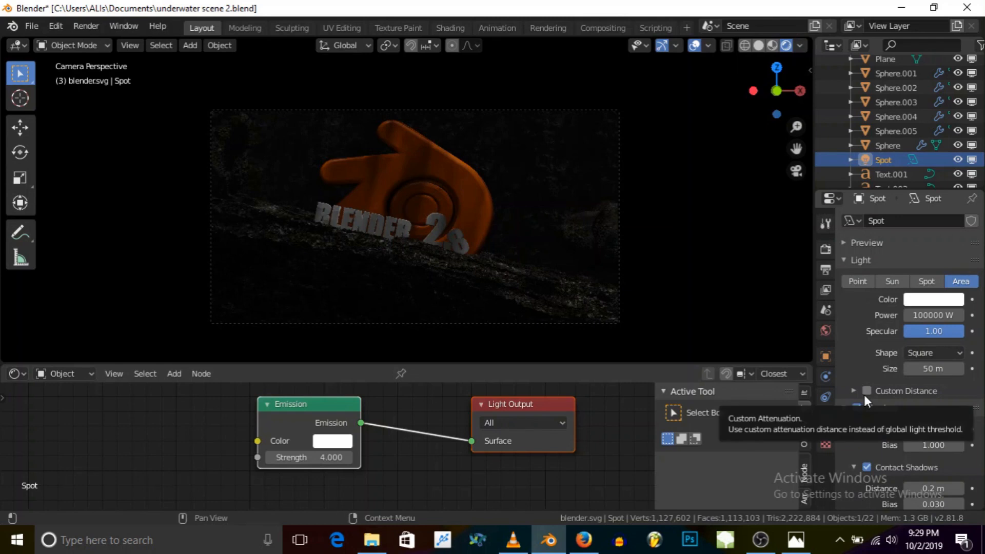
{"action": "scroll", "coordinate": [878, 436], "scroll_direction": "down", "scroll_amount": 2}
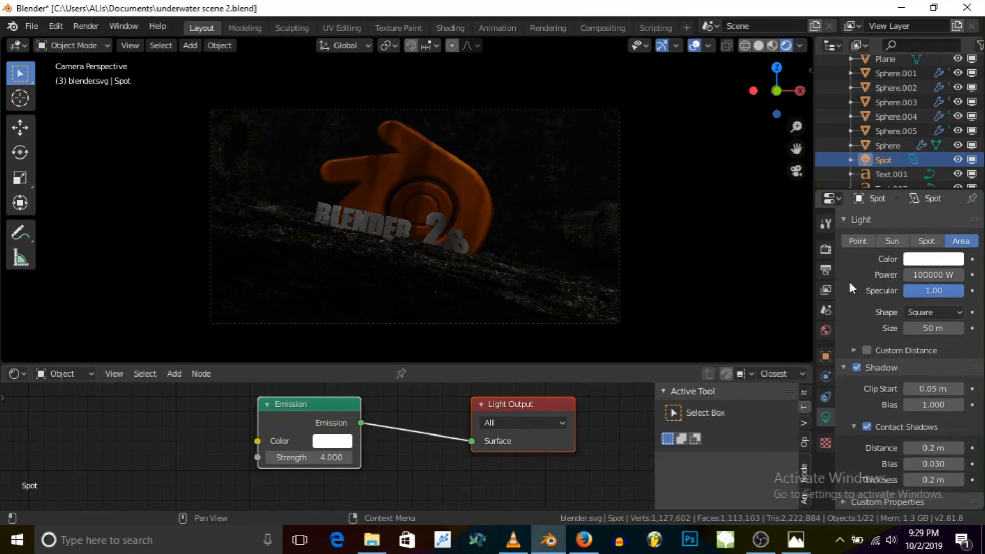
Step: Try the Point, Sun and Spot types on the light, look at the Sun's Cascaded Shadow Map options, and return to Area
{"action": "left_click", "coordinate": [858, 240]}
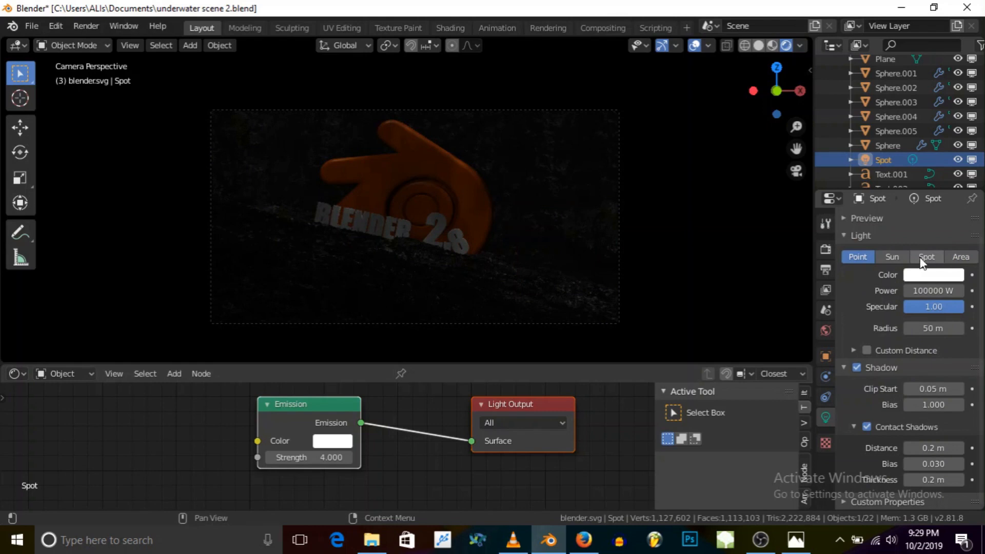
{"action": "left_click", "coordinate": [898, 257]}
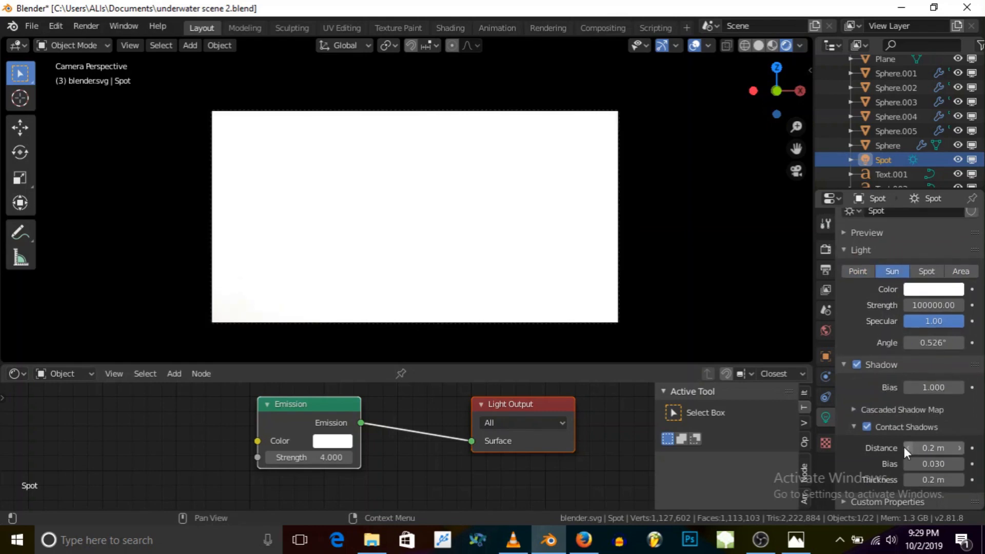
{"action": "scroll", "coordinate": [852, 477], "scroll_direction": "down", "scroll_amount": 2}
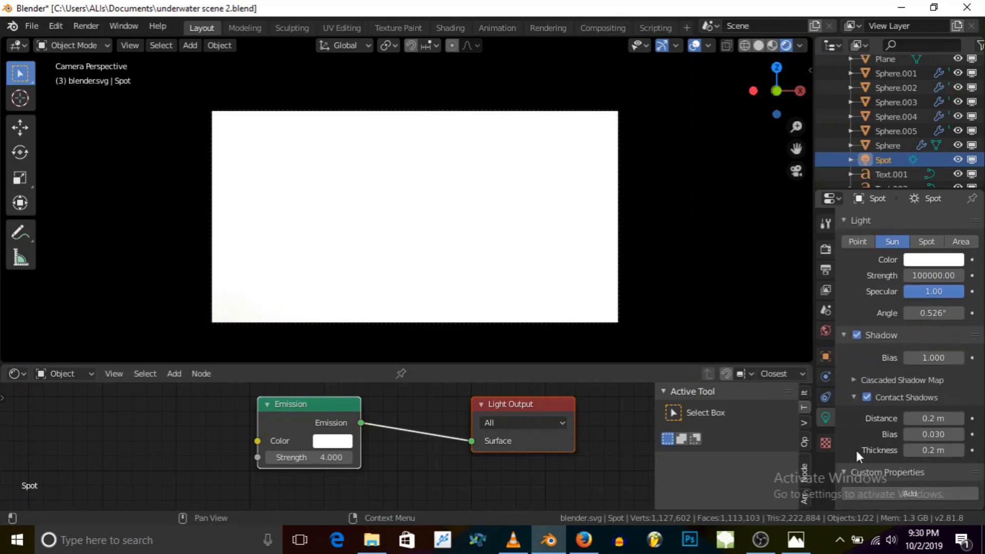
{"action": "left_click", "coordinate": [854, 380]}
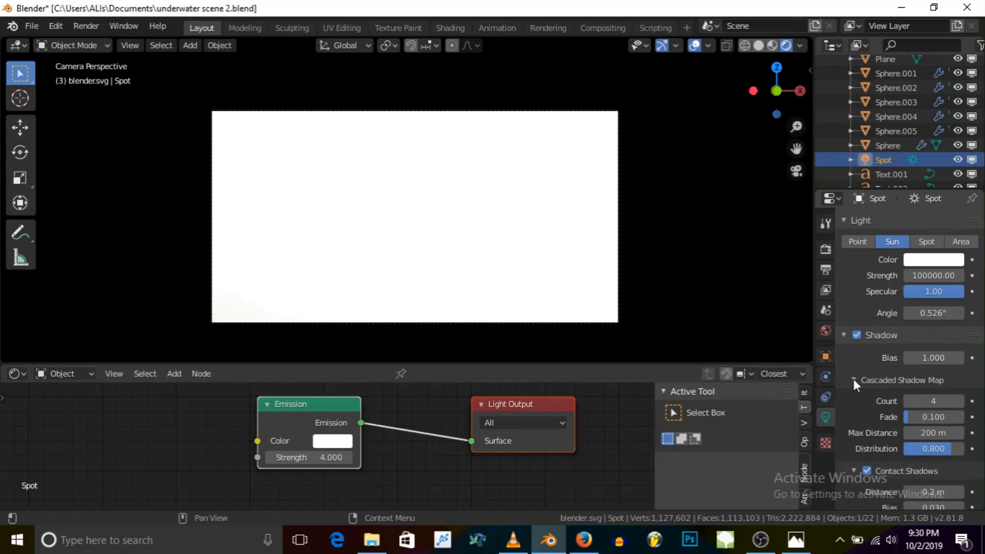
{"action": "left_click", "coordinate": [854, 380]}
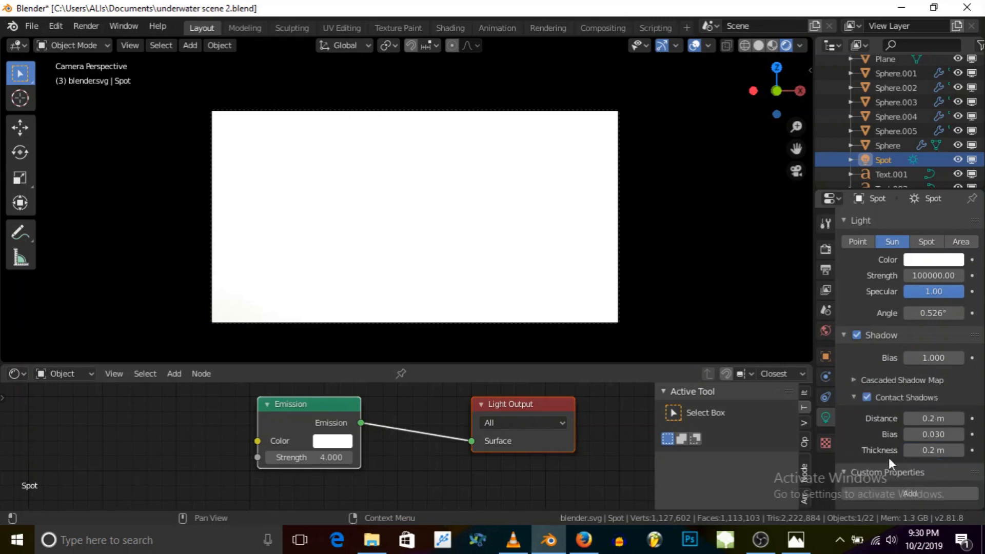
{"action": "scroll", "coordinate": [888, 408], "scroll_direction": "up", "scroll_amount": 3}
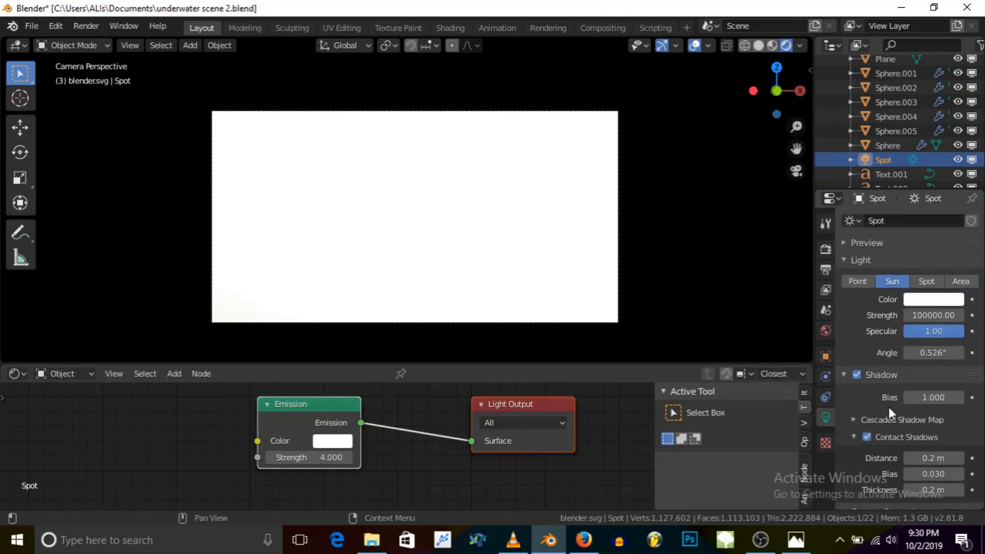
{"action": "left_click", "coordinate": [923, 283]}
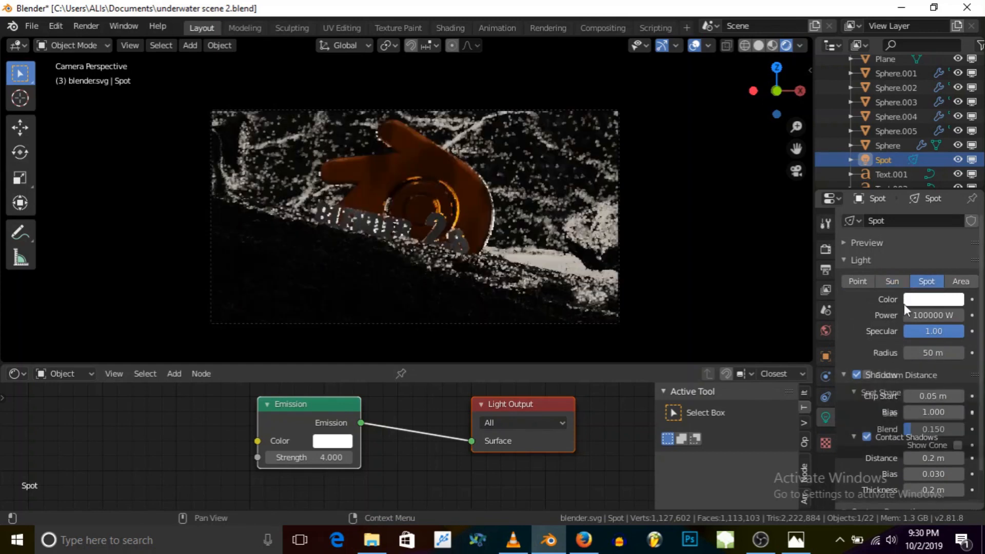
{"action": "left_click", "coordinate": [960, 282]}
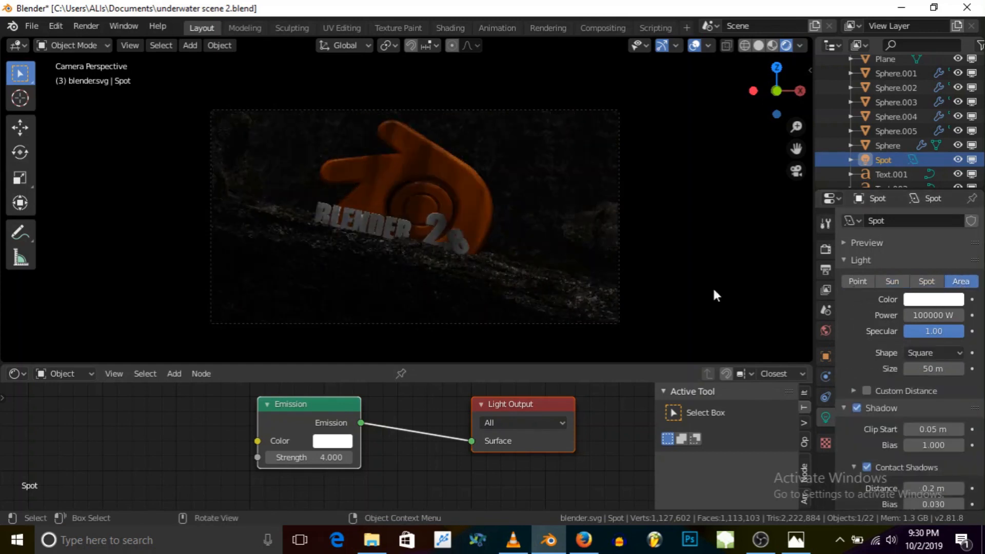
Step: Switch the viewport to solid shading and snap the 3D cursor to the selected area light
{"action": "left_click", "coordinate": [758, 47]}
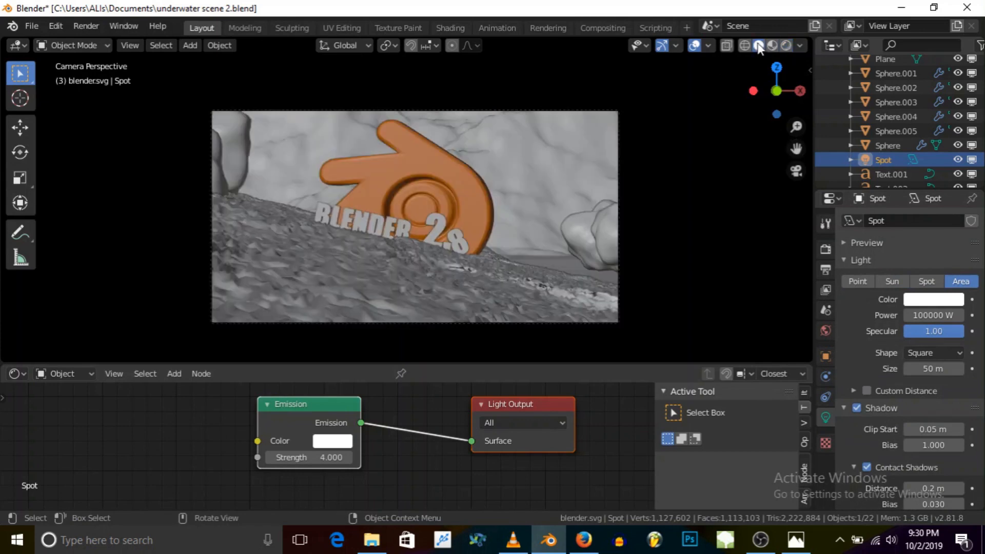
{"action": "mouse_move", "coordinate": [449, 217]}
{"action": "middle_mouse_down"}
{"action": "mouse_move", "coordinate": [579, 249]}
{"action": "mouse_move", "coordinate": [441, 274]}
{"action": "mouse_move", "coordinate": [527, 225]}
{"action": "mouse_move", "coordinate": [492, 231]}
{"action": "mouse_move", "coordinate": [482, 136]}
{"action": "middle_mouse_up"}
{"action": "scroll", "coordinate": [482, 136], "scroll_direction": "up", "scroll_amount": 4}
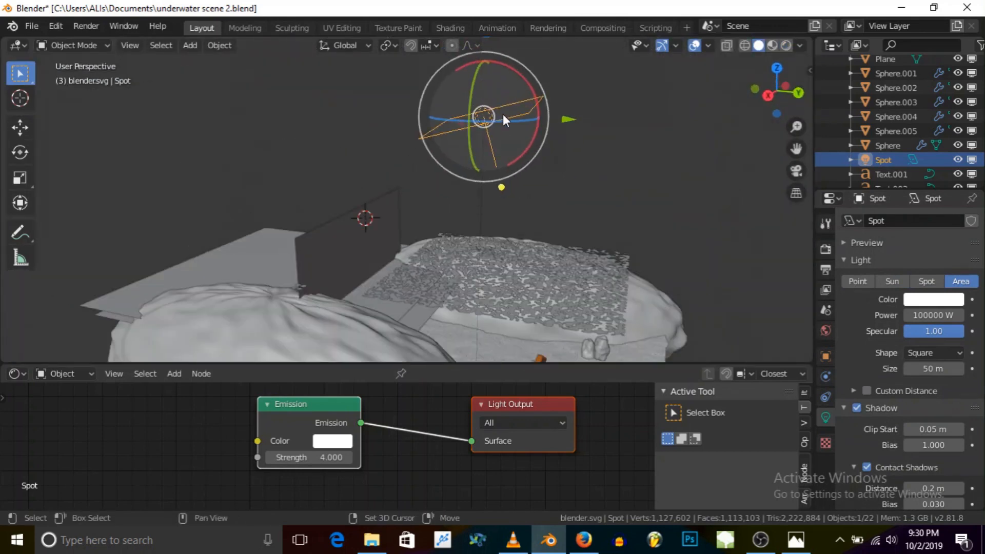
{"action": "key", "text": "shift+s"}
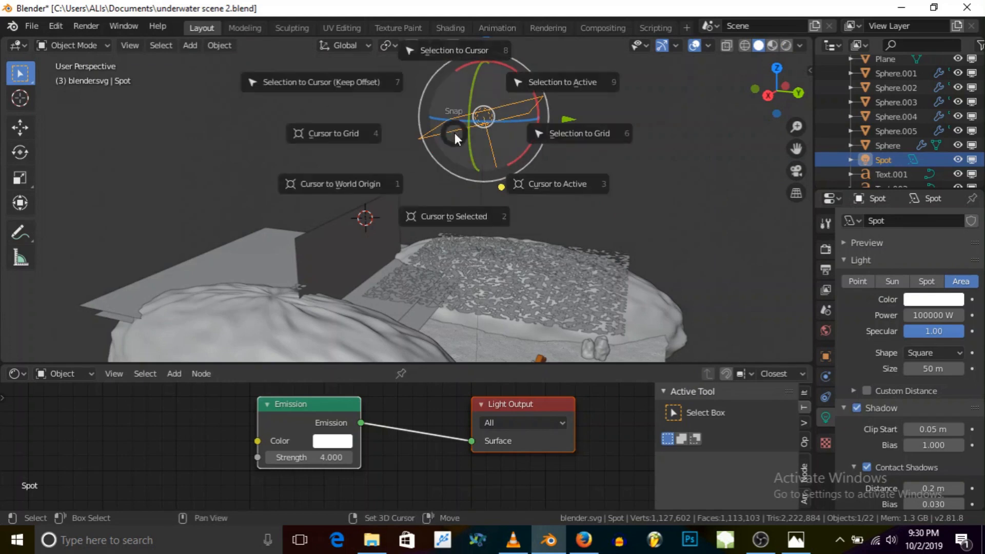
{"action": "left_click", "coordinate": [461, 200]}
Step: Add a second area light at the 3D cursor, on the existing light's position
{"action": "left_click", "coordinate": [189, 47]}
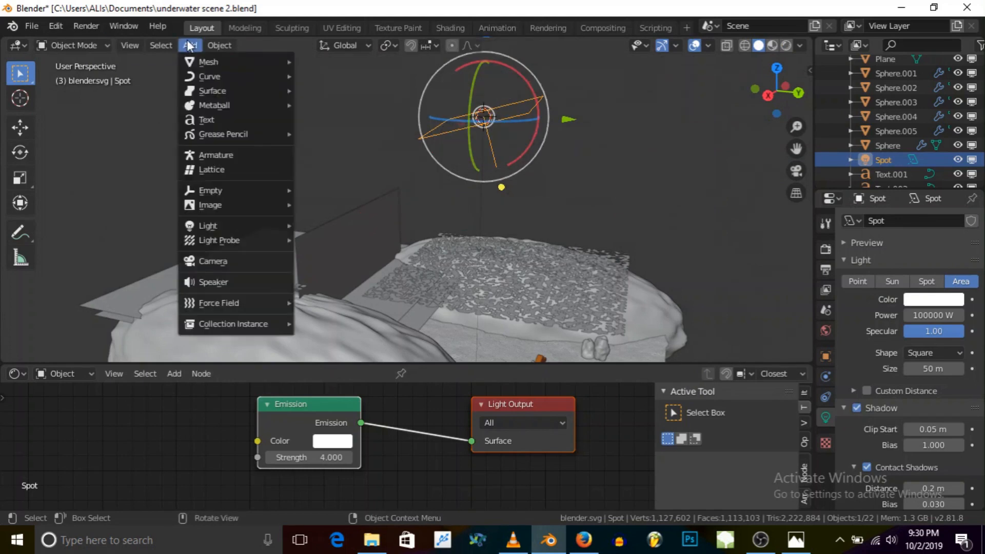
{"action": "mouse_move", "coordinate": [216, 227]}
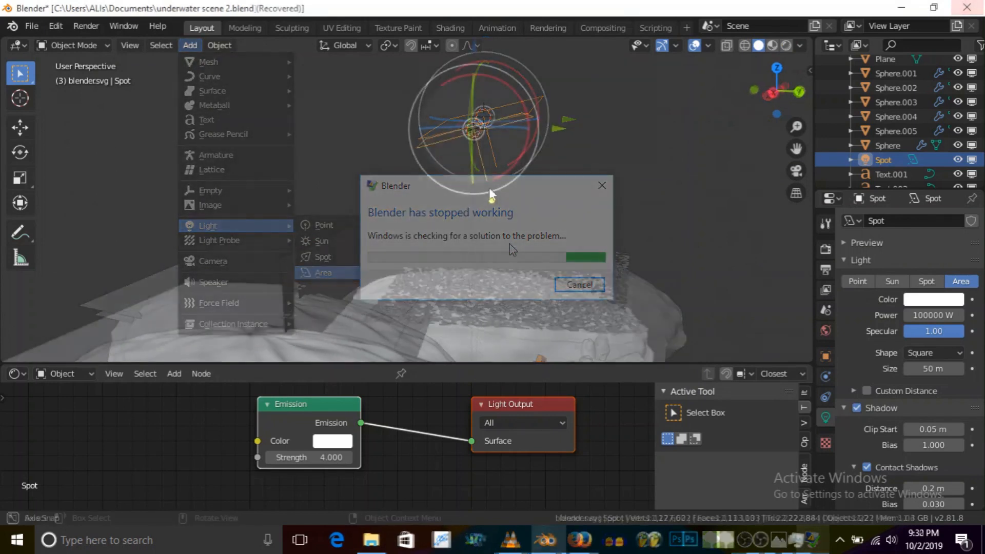
{"action": "left_click", "coordinate": [191, 46]}
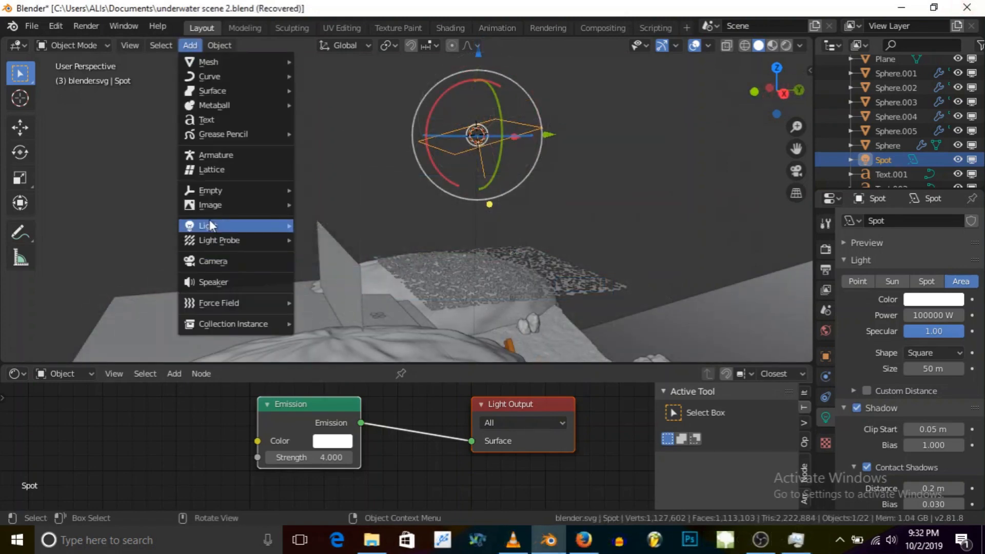
{"action": "mouse_move", "coordinate": [241, 225]}
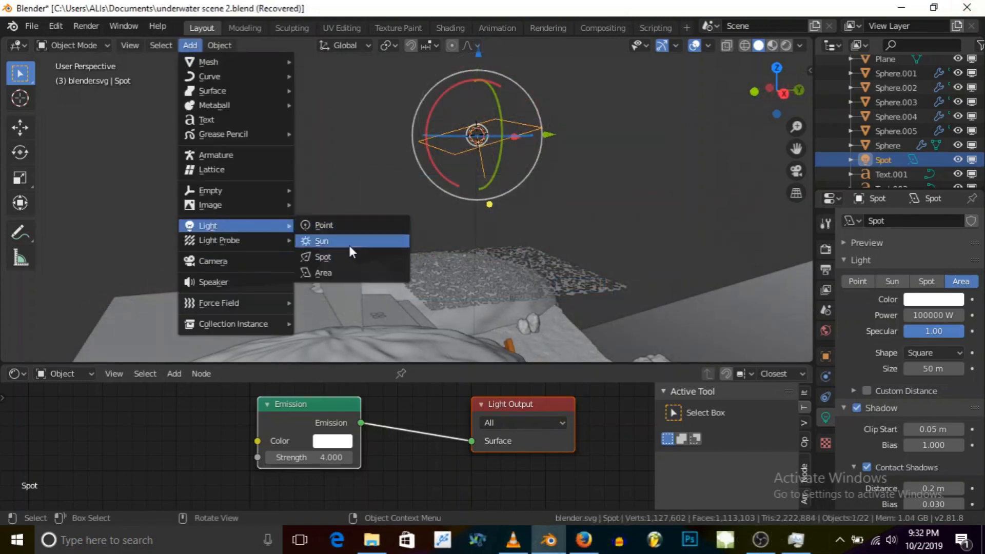
{"action": "key", "text": "Return"}
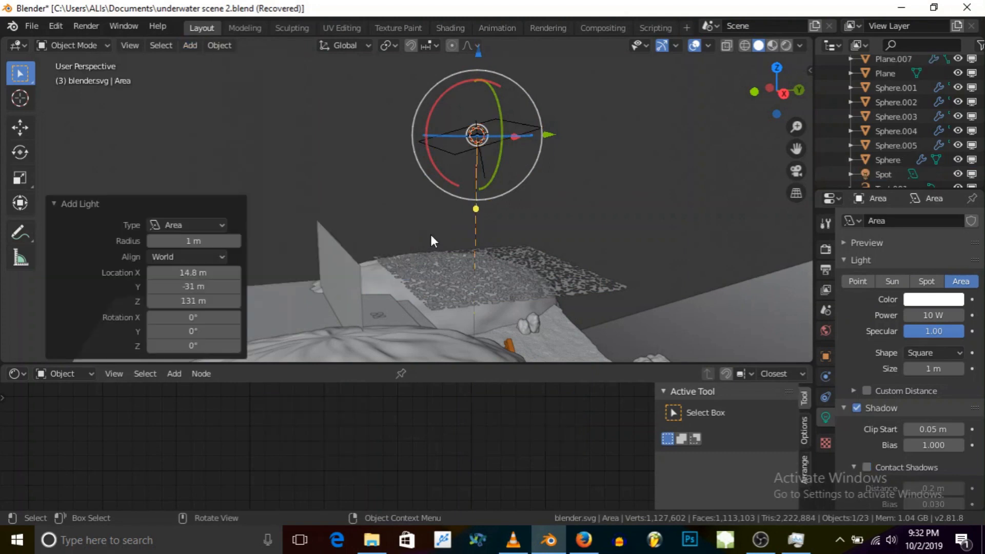
Step: Tilt the new area light toward the holed plane, including about 6.7° around Y and 4.27° around X
{"action": "middle_click_drag", "start_coordinate": [473, 221], "coordinate": [471, 155]}
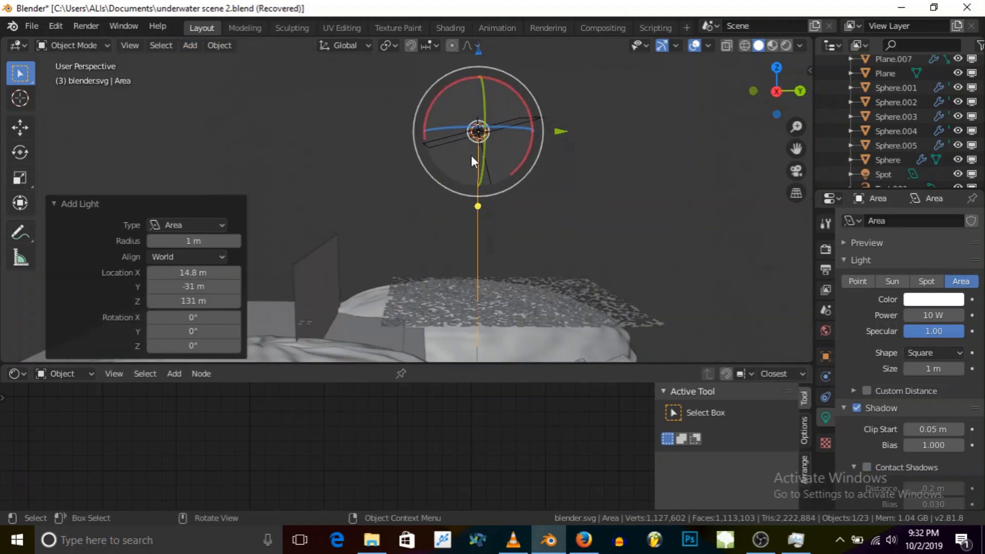
{"action": "key", "text": "r"}
{"action": "left_click_drag", "start_coordinate": [433, 96], "coordinate": [422, 105]}
{"action": "middle_click_drag", "start_coordinate": [400, 130], "coordinate": [501, 85]}
{"action": "left_click_drag", "start_coordinate": [501, 85], "coordinate": [506, 82]}
{"action": "middle_click_drag", "start_coordinate": [518, 183], "coordinate": [344, 172]}
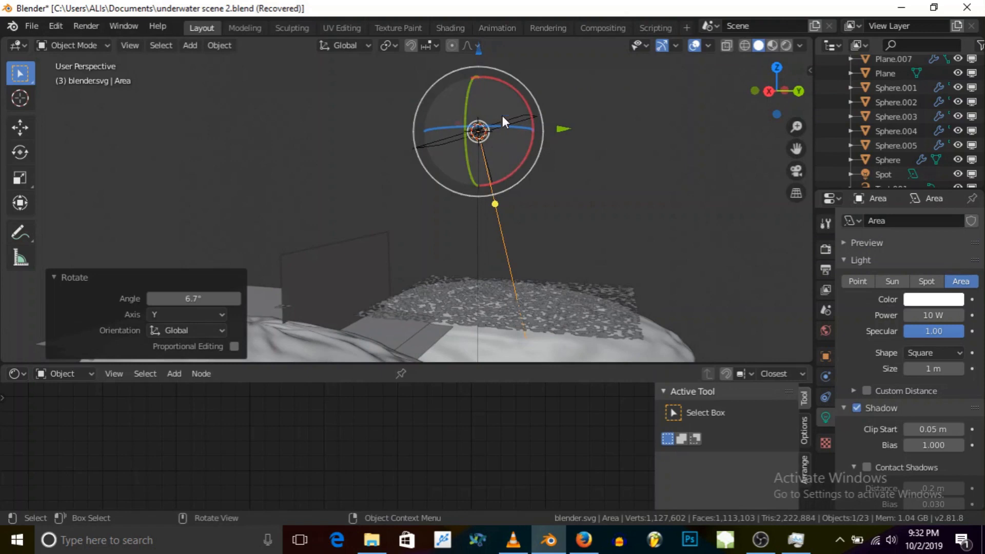
{"action": "left_click_drag", "start_coordinate": [516, 164], "coordinate": [501, 152]}
{"action": "middle_click_drag", "start_coordinate": [501, 152], "coordinate": [439, 139]}
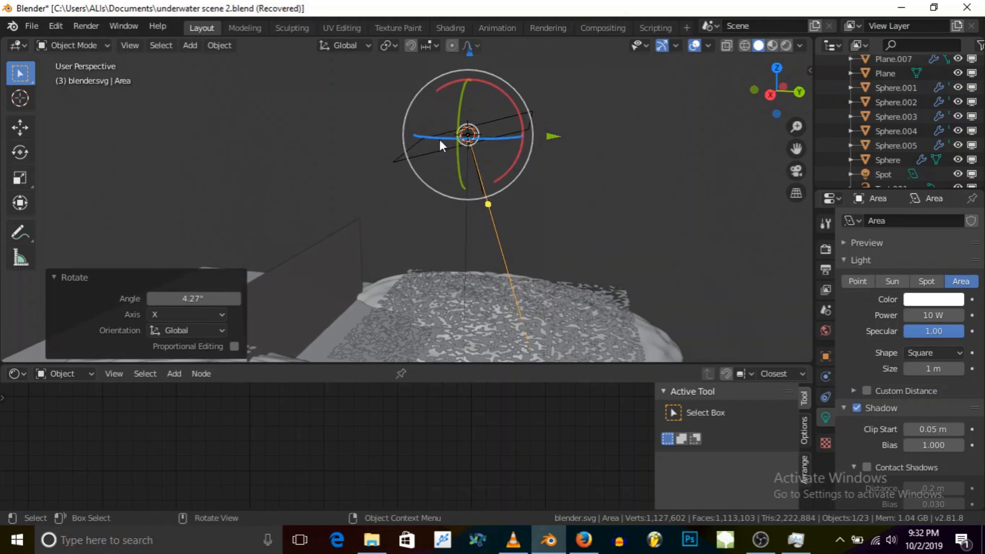
Step: Delete the original area light, listed as Spot, from the scene
{"action": "scroll", "coordinate": [863, 165], "scroll_direction": "down", "scroll_amount": 3}
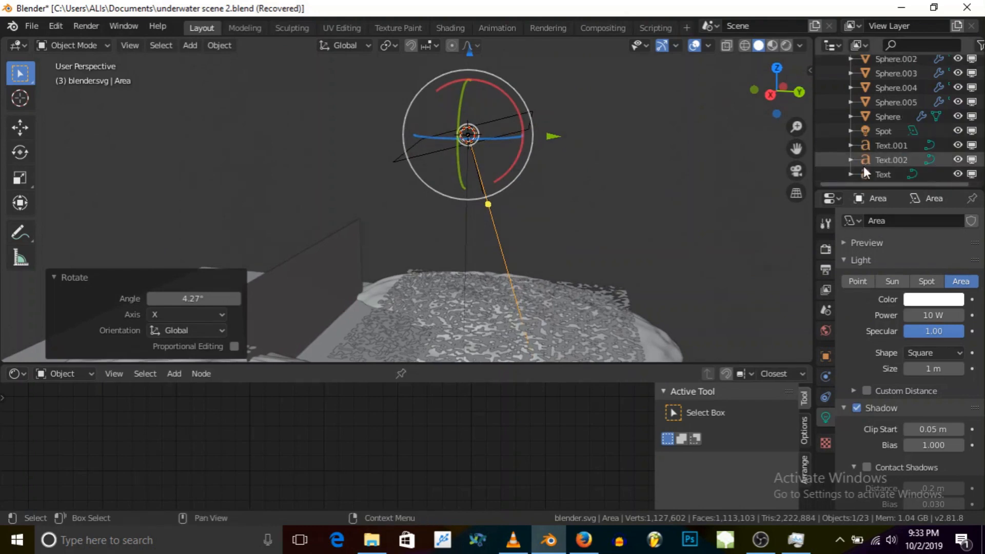
{"action": "left_click", "coordinate": [877, 132]}
{"action": "right_click", "coordinate": [876, 132]}
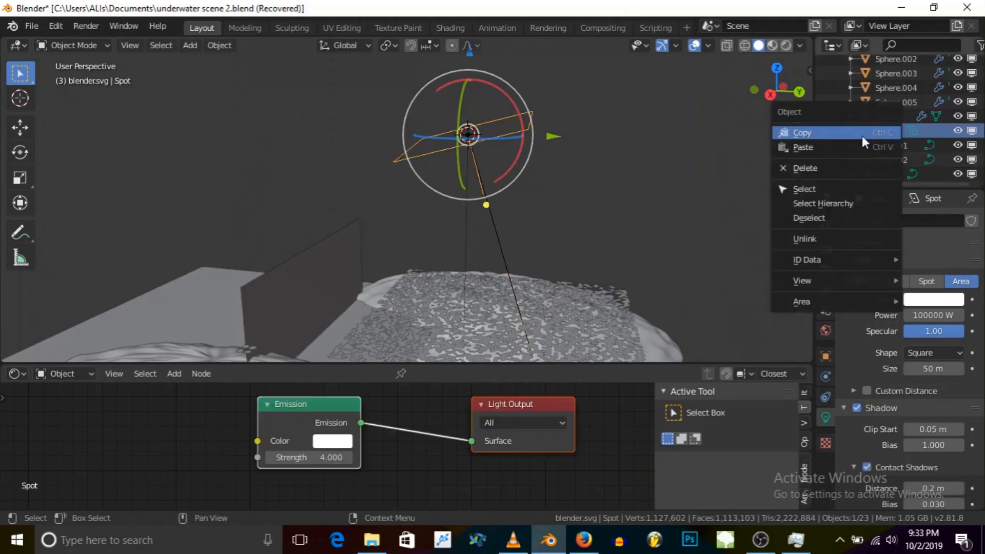
{"action": "left_click", "coordinate": [819, 167]}
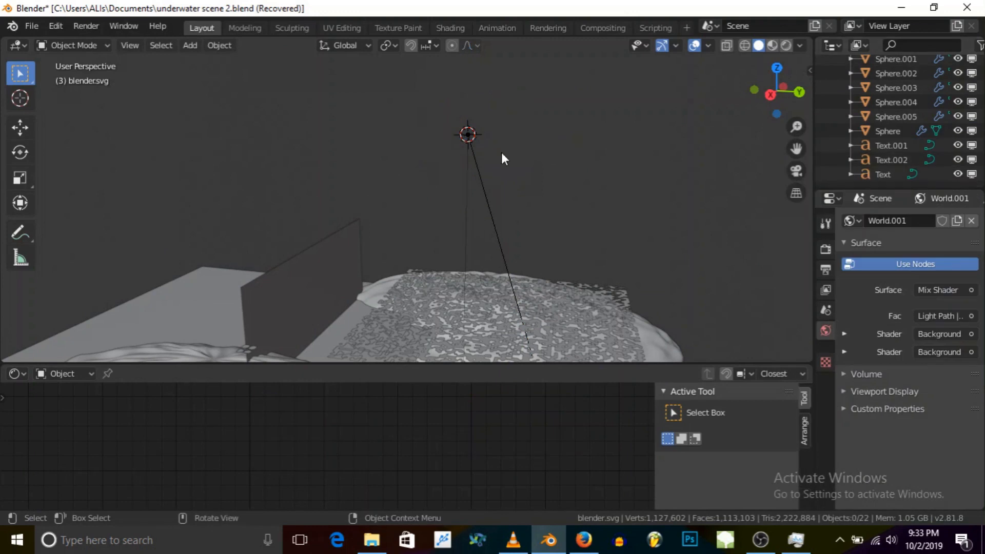
Step: Set the remaining area light's power to 10000 W and switch the viewport to rendered shading
{"action": "middle_click_drag", "start_coordinate": [502, 153], "coordinate": [516, 157]}
{"action": "left_click", "coordinate": [467, 132]}
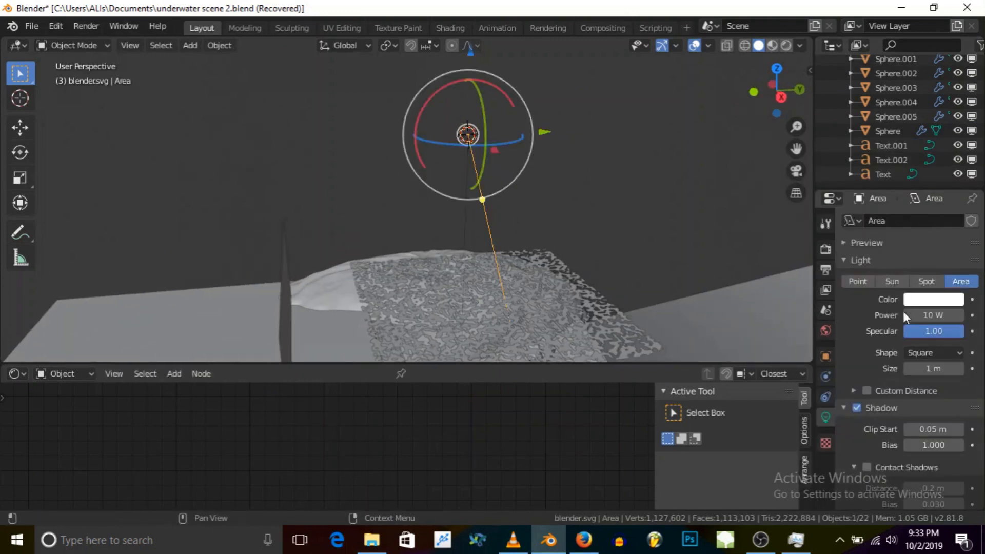
{"action": "left_click", "coordinate": [925, 315]}
{"action": "left_click", "coordinate": [918, 315]}
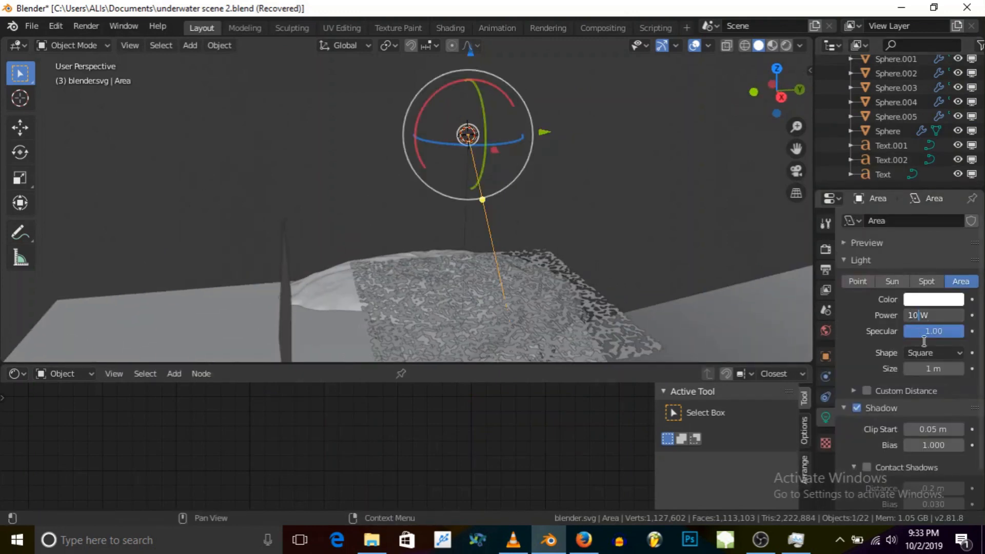
{"action": "type", "text": "000"}
{"action": "mouse_move", "coordinate": [396, 88]}
{"action": "middle_mouse_down"}
{"action": "mouse_move", "coordinate": [589, 141]}
{"action": "mouse_move", "coordinate": [547, 175]}
{"action": "mouse_move", "coordinate": [554, 165]}
{"action": "middle_mouse_up"}
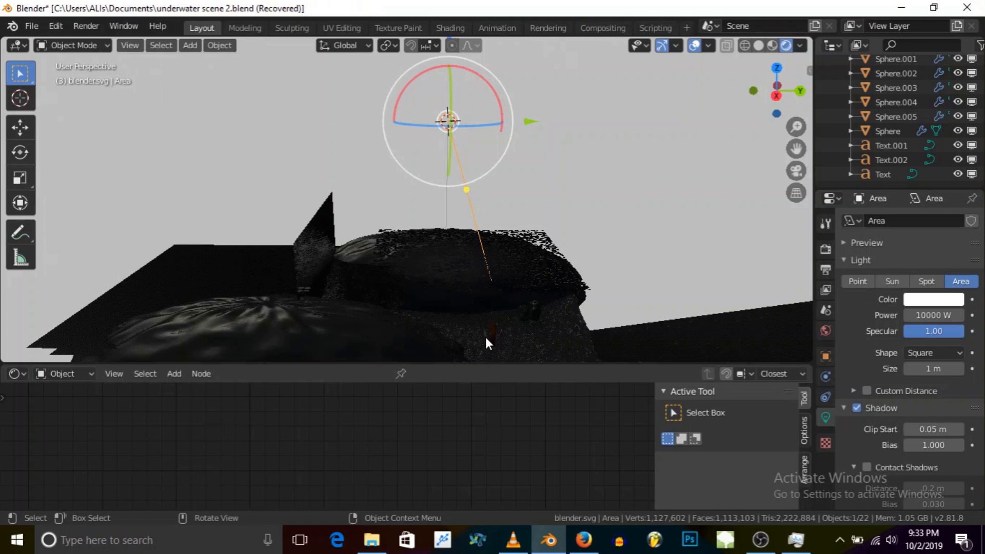
Step: Hide Plane.006 and disable it in viewports
{"action": "scroll", "coordinate": [486, 337], "scroll_direction": "up", "scroll_amount": 2}
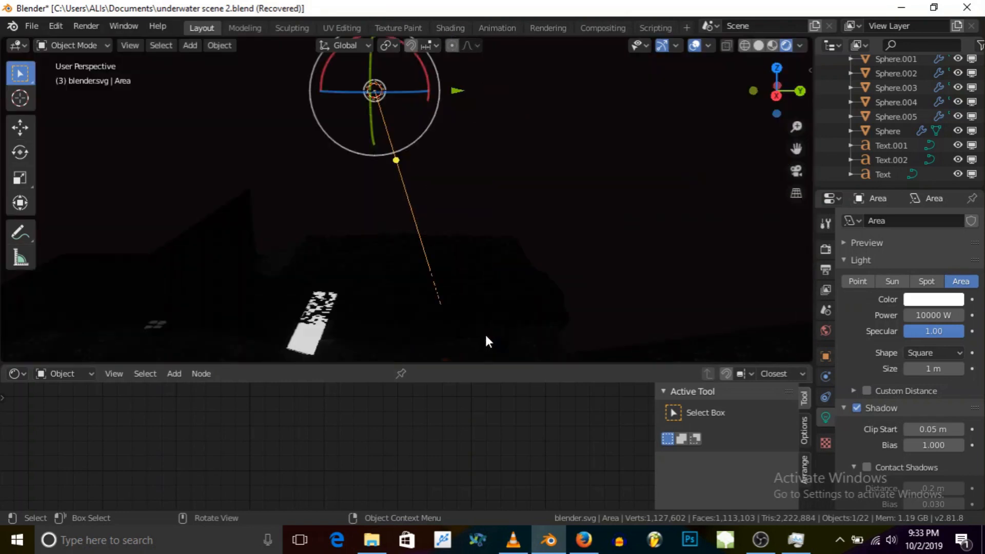
{"action": "scroll", "coordinate": [396, 154], "scroll_direction": "down", "scroll_amount": 2}
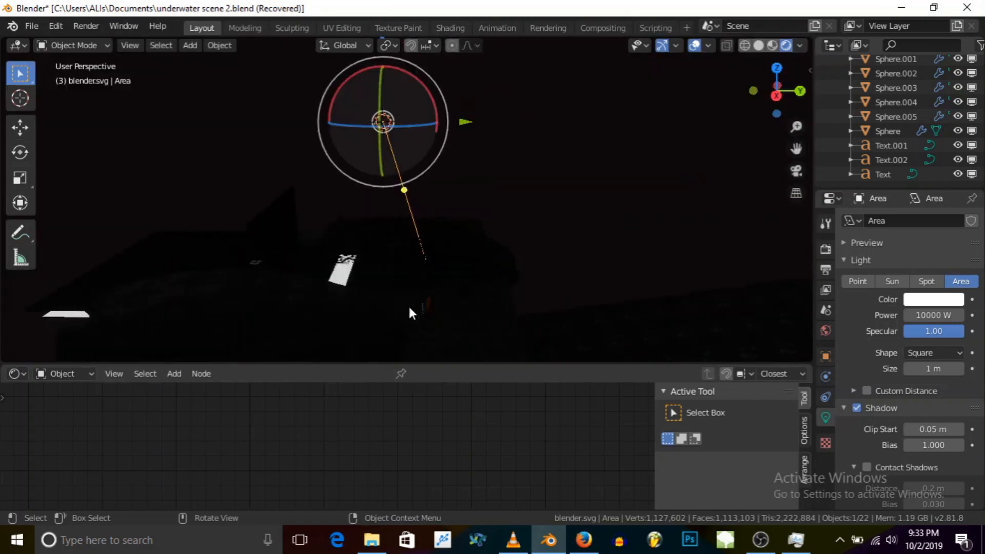
{"action": "scroll", "coordinate": [416, 306], "scroll_direction": "up", "scroll_amount": 2}
{"action": "scroll", "coordinate": [456, 320], "scroll_direction": "up", "scroll_amount": 3}
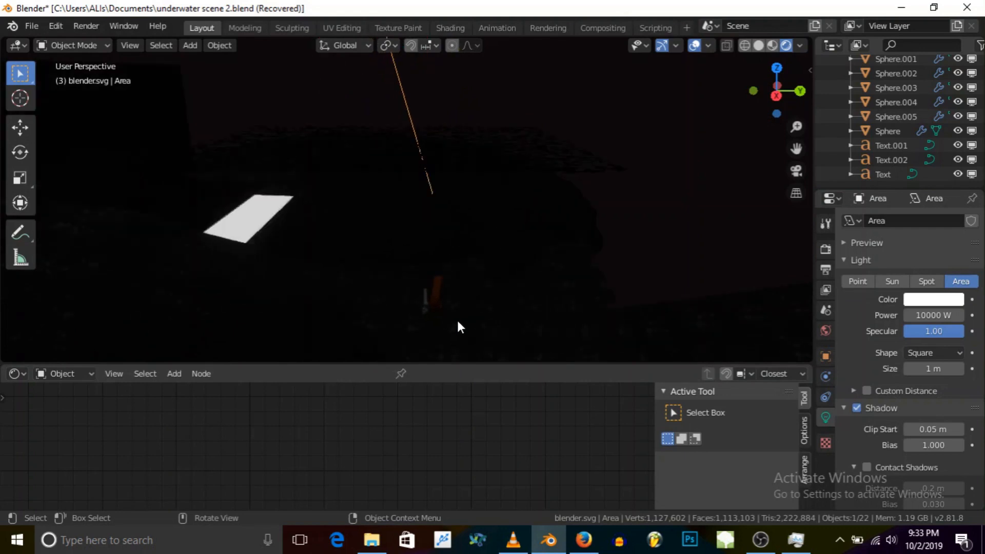
{"action": "scroll", "coordinate": [857, 177], "scroll_direction": "up", "scroll_amount": 4}
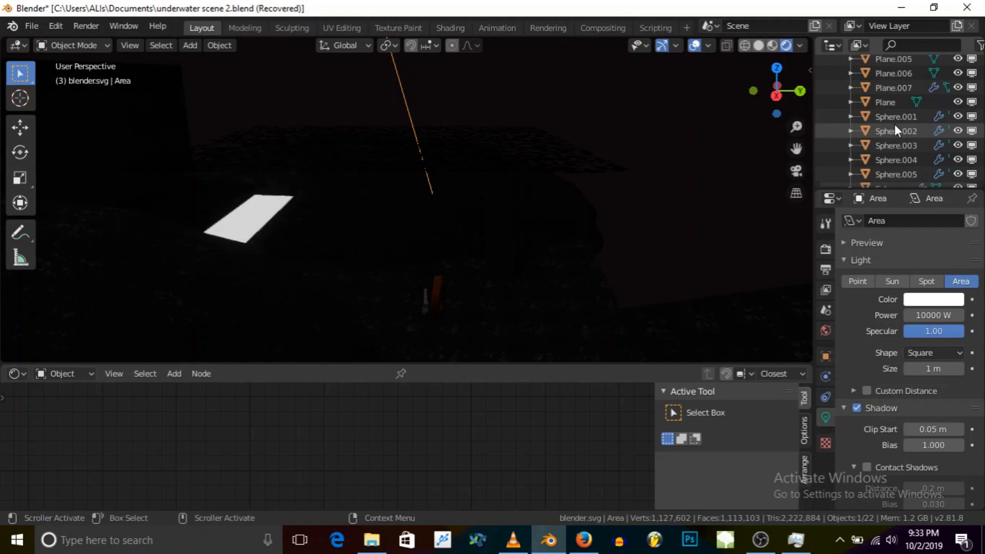
{"action": "left_click", "coordinate": [960, 73]}
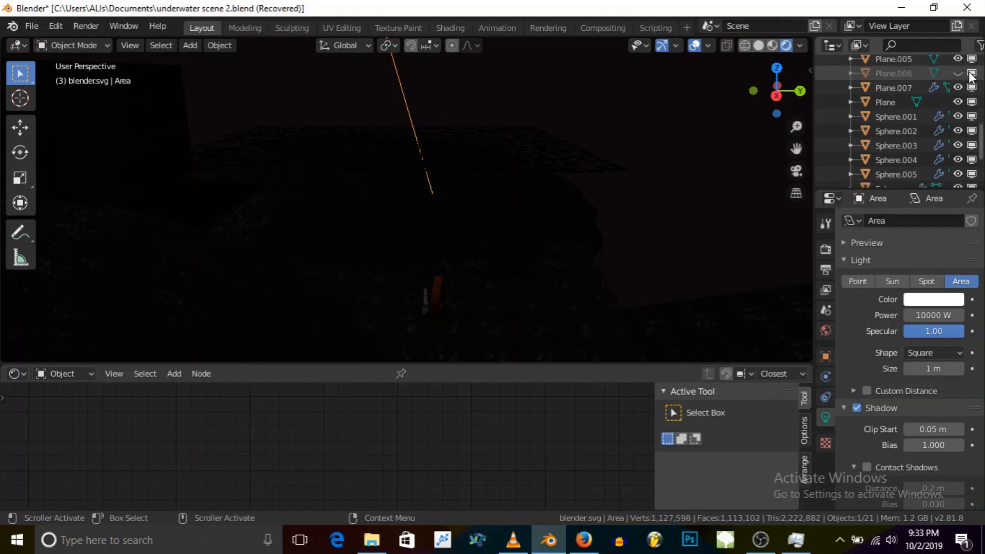
{"action": "left_click", "coordinate": [971, 73]}
Step: Check the Background strength in the world shader nodes, and return to the object shader nodes
{"action": "middle_click_drag", "start_coordinate": [479, 214], "coordinate": [588, 300]}
{"action": "left_click", "coordinate": [76, 374]}
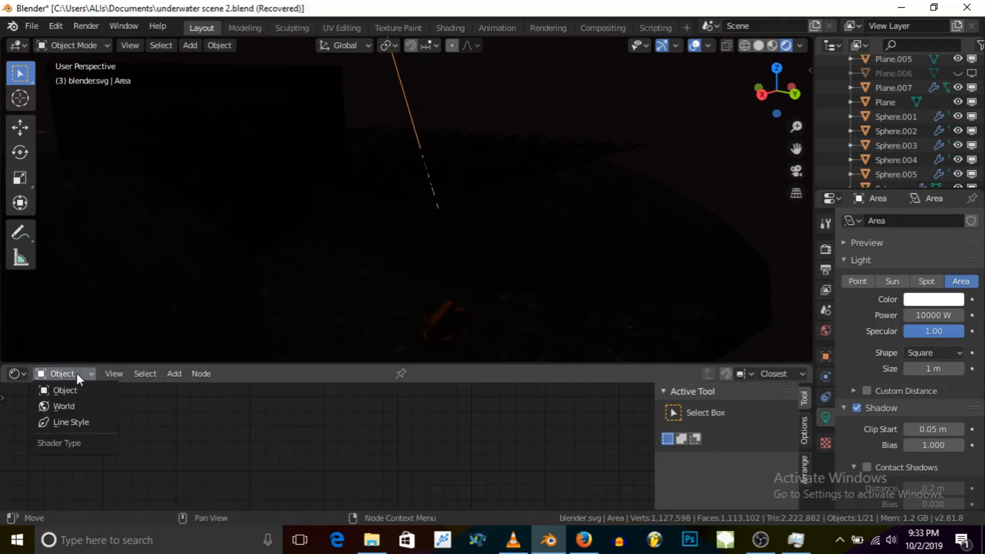
{"action": "left_click", "coordinate": [70, 403]}
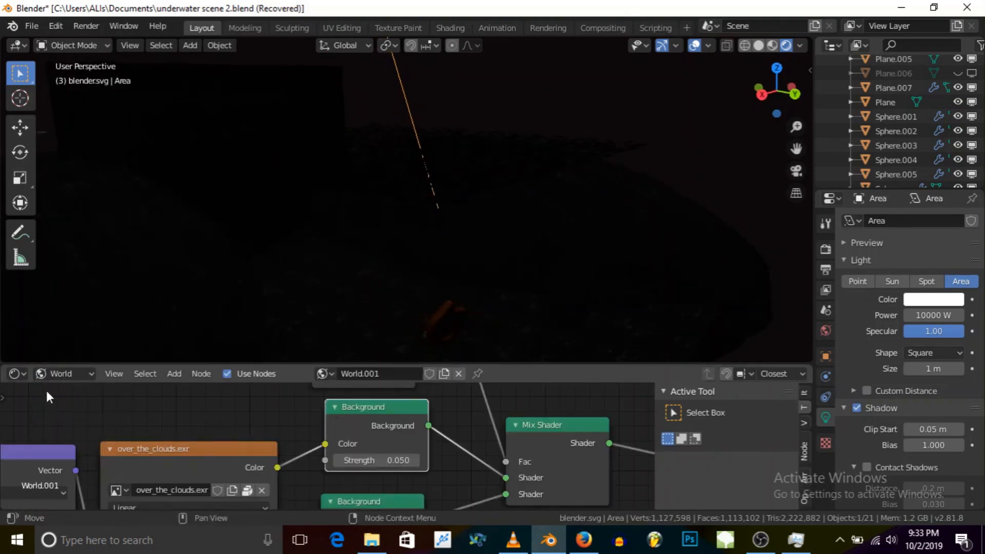
{"action": "left_click", "coordinate": [54, 374]}
{"action": "left_click", "coordinate": [71, 388]}
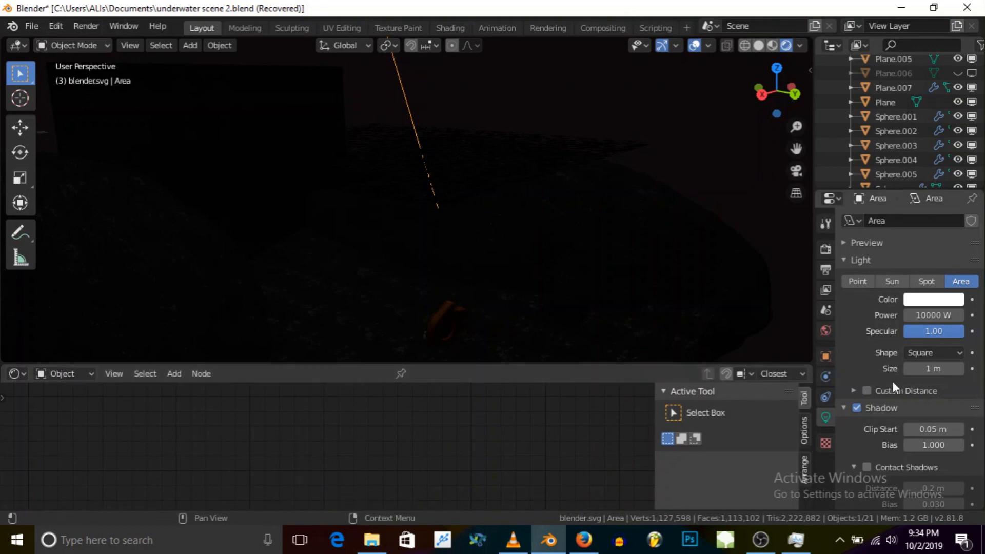
Step: Set the area light's size to 90 m
{"action": "left_click", "coordinate": [917, 368]}
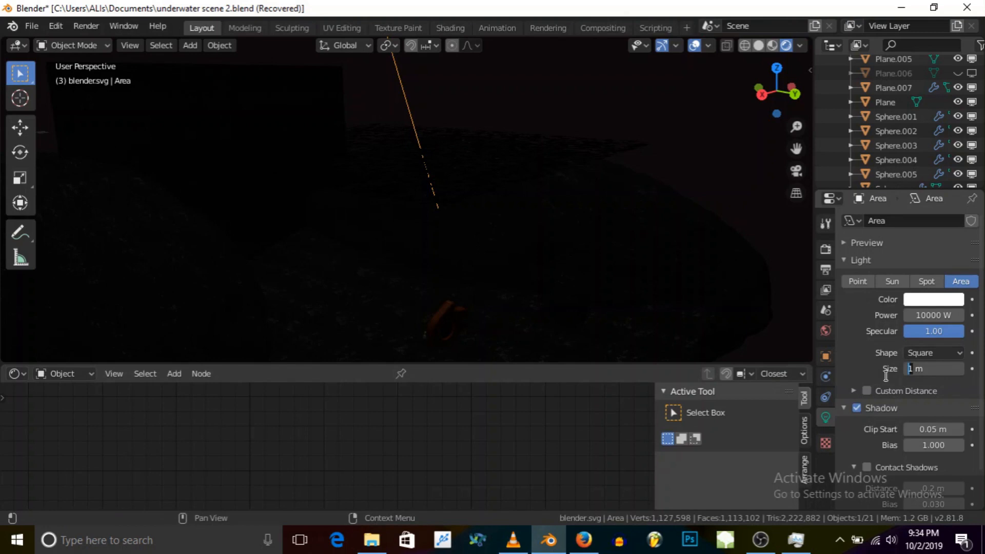
{"action": "type", "text": "90"}
{"action": "key", "text": "Return"}
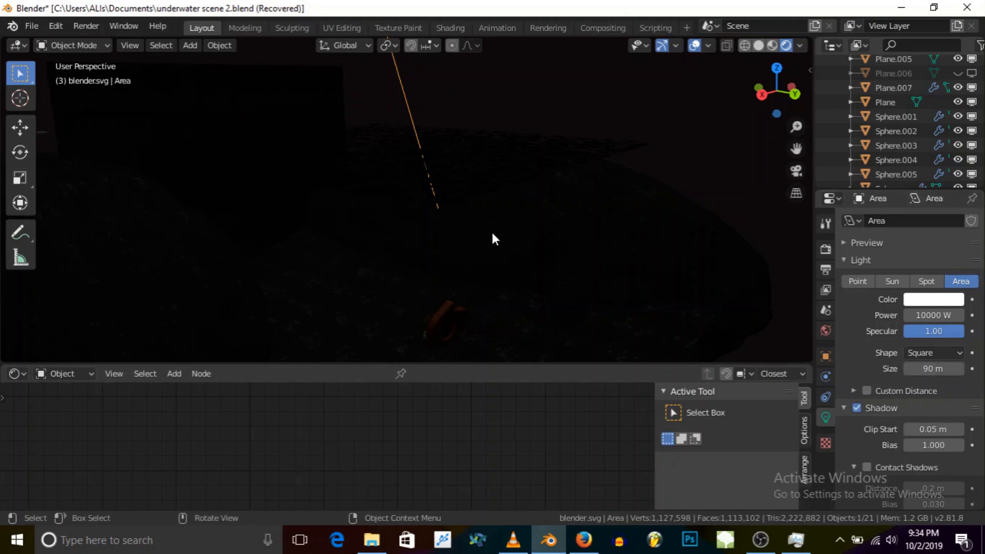
Step: Raise the area light's power to 100000 W and view the scene through the camera
{"action": "scroll", "coordinate": [491, 232], "scroll_direction": "down", "scroll_amount": 1}
{"action": "scroll", "coordinate": [491, 232], "scroll_direction": "down", "scroll_amount": 4}
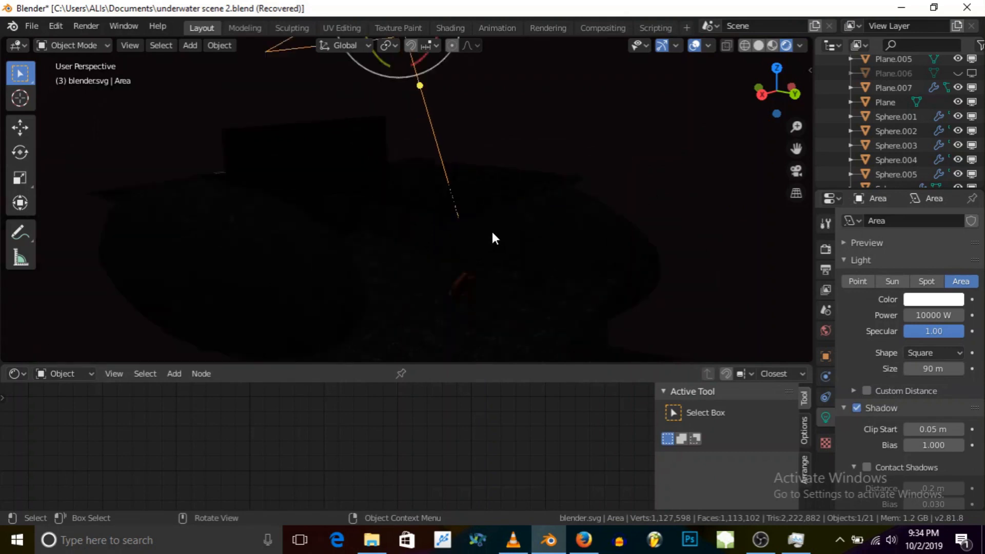
{"action": "scroll", "coordinate": [491, 232], "scroll_direction": "up", "scroll_amount": 3}
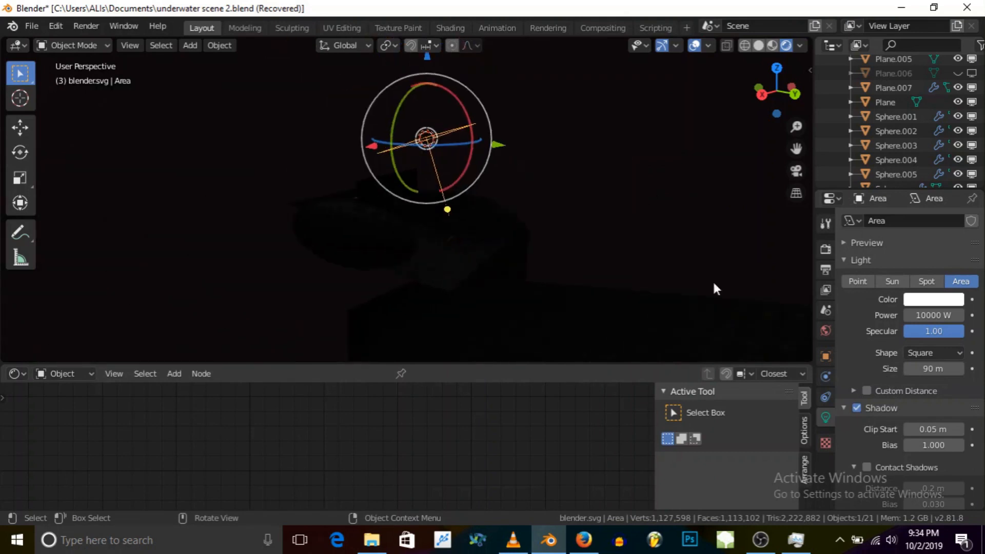
{"action": "left_click", "coordinate": [919, 314]}
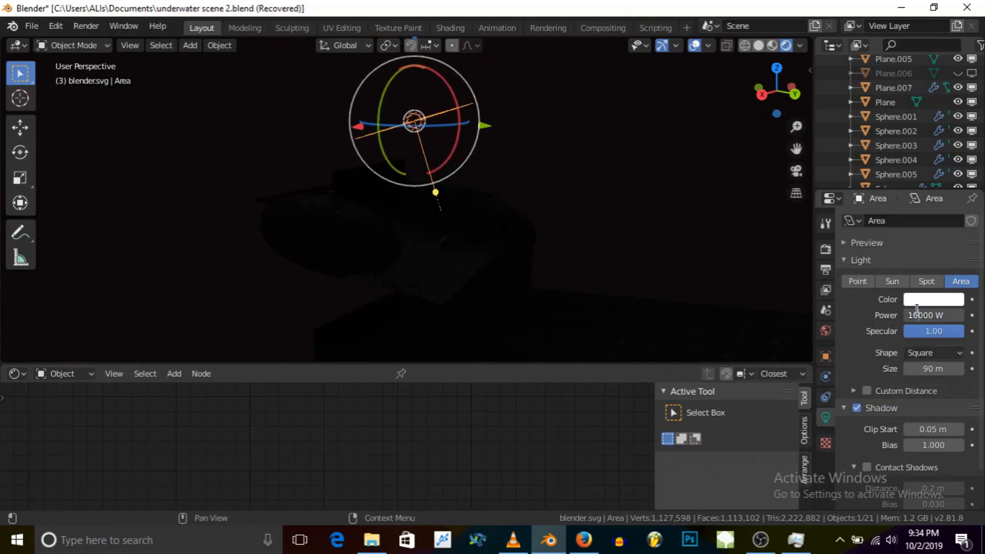
{"action": "type", "text": "0"}
{"action": "key", "text": "Return"}
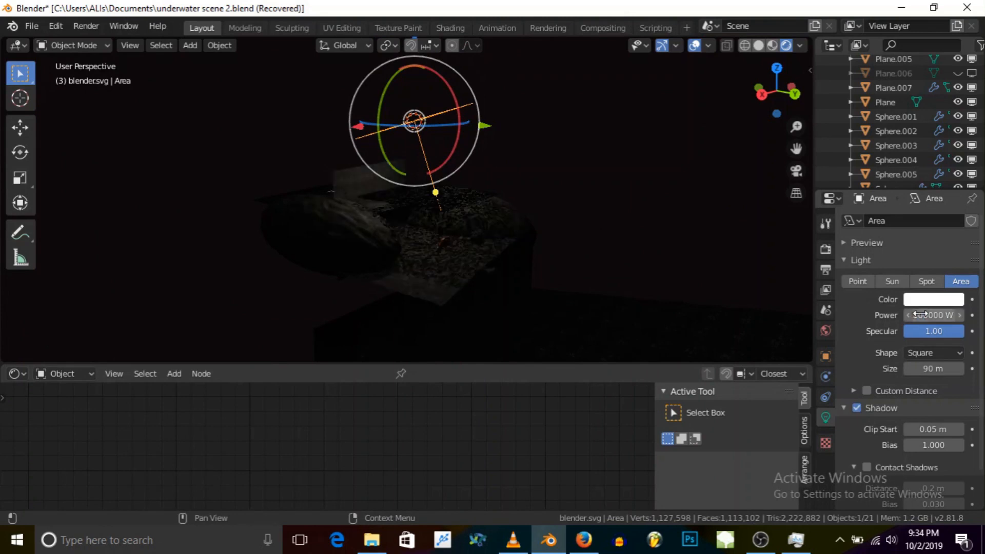
{"action": "scroll", "coordinate": [426, 238], "scroll_direction": "up", "scroll_amount": 2}
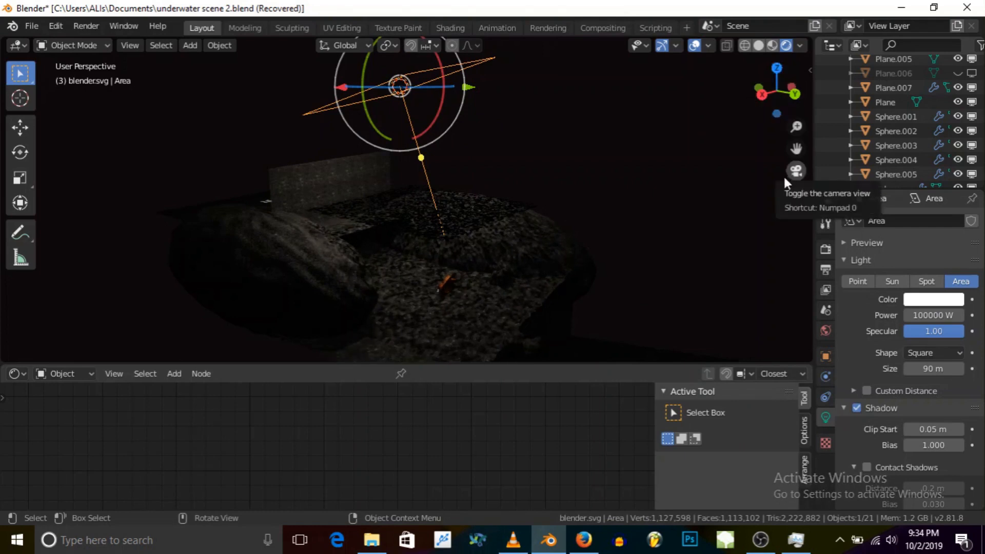
{"action": "left_click", "coordinate": [796, 171]}
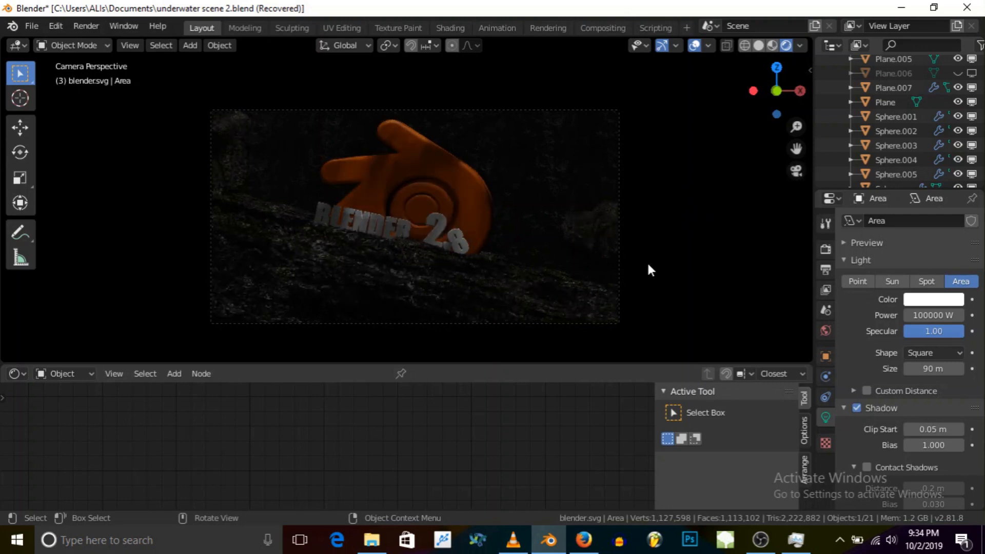
{"action": "key", "text": "r"}
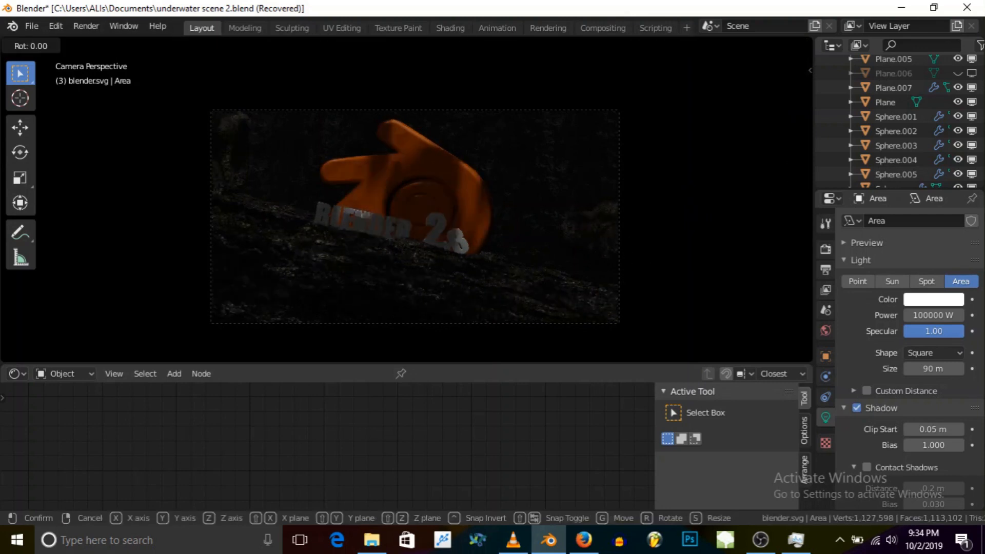
{"action": "key", "text": "x"}
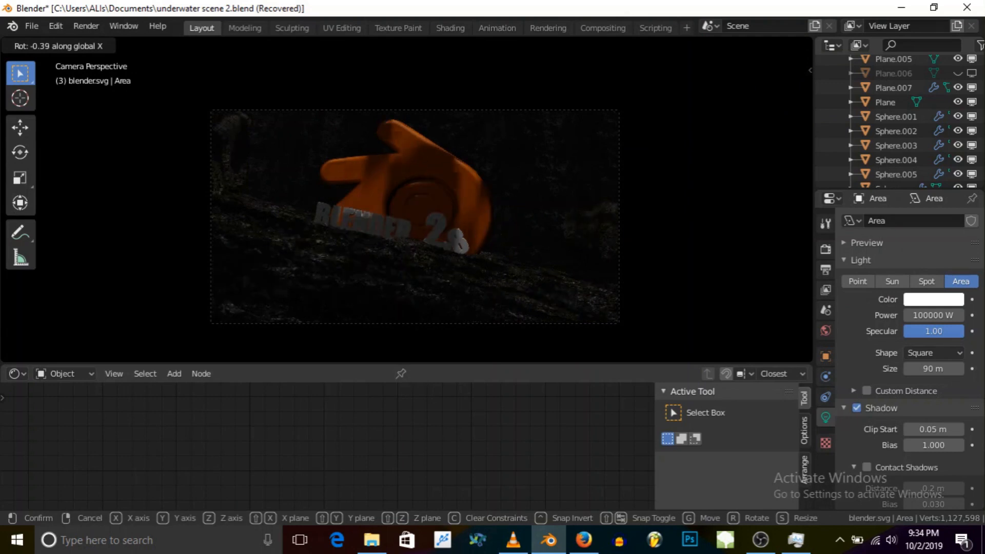
{"action": "left_click", "coordinate": [677, 139]}
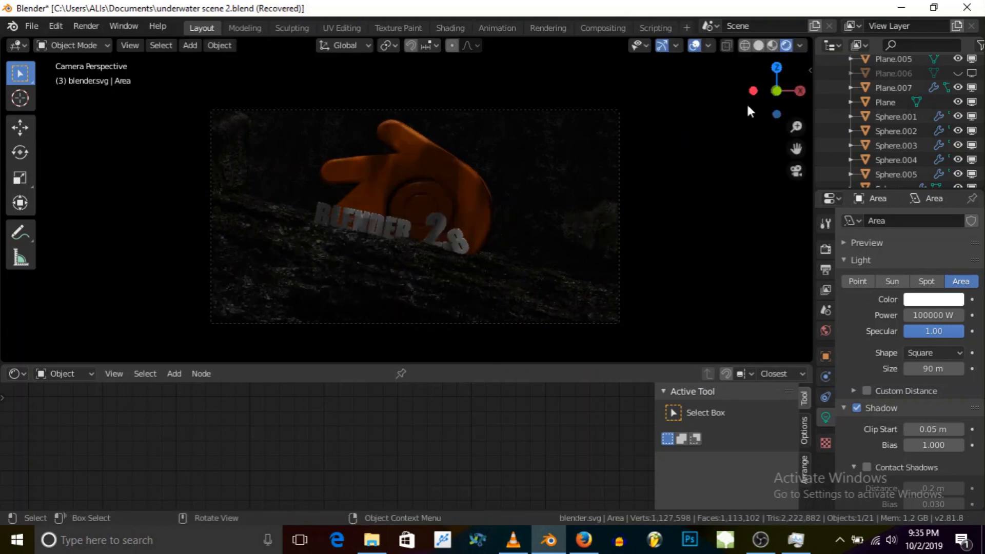
Step: In solid shading, rotate the area light 17.5° around X and move it -41.9 m along Y
{"action": "left_click", "coordinate": [759, 45]}
{"action": "mouse_move", "coordinate": [451, 205]}
{"action": "middle_mouse_down"}
{"action": "mouse_move", "coordinate": [464, 215]}
{"action": "mouse_move", "coordinate": [416, 221]}
{"action": "mouse_move", "coordinate": [450, 201]}
{"action": "mouse_move", "coordinate": [411, 211]}
{"action": "mouse_move", "coordinate": [425, 88]}
{"action": "middle_mouse_up"}
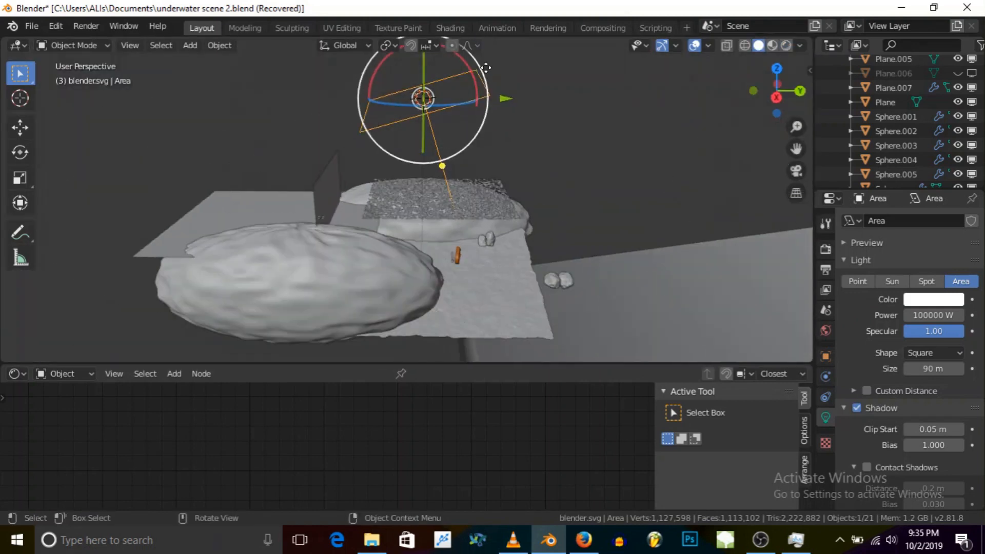
{"action": "left_click_drag", "start_coordinate": [485, 68], "coordinate": [469, 69]}
{"action": "key", "text": "g"}
{"action": "key", "text": "y"}
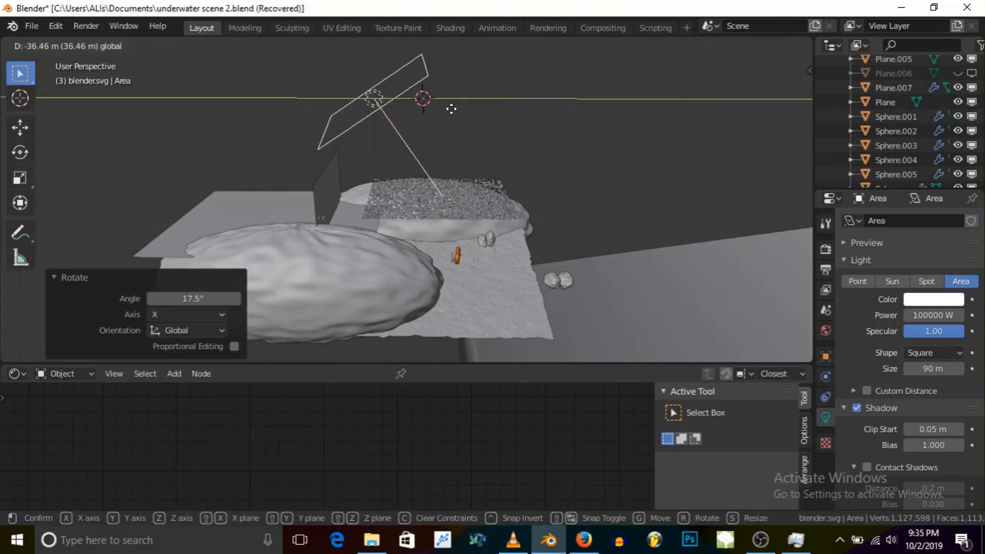
{"action": "left_click", "coordinate": [448, 110]}
Step: Switch to rendered shading, examine the light pattern around the logo, and look through the area light's shadow settings
{"action": "left_click", "coordinate": [797, 171]}
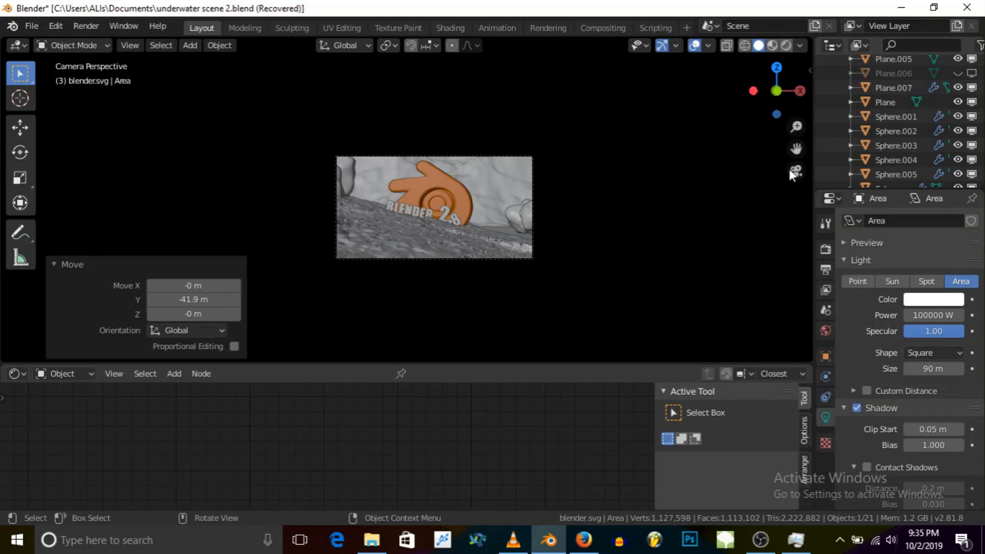
{"action": "left_click", "coordinate": [791, 169]}
{"action": "left_click", "coordinate": [786, 46]}
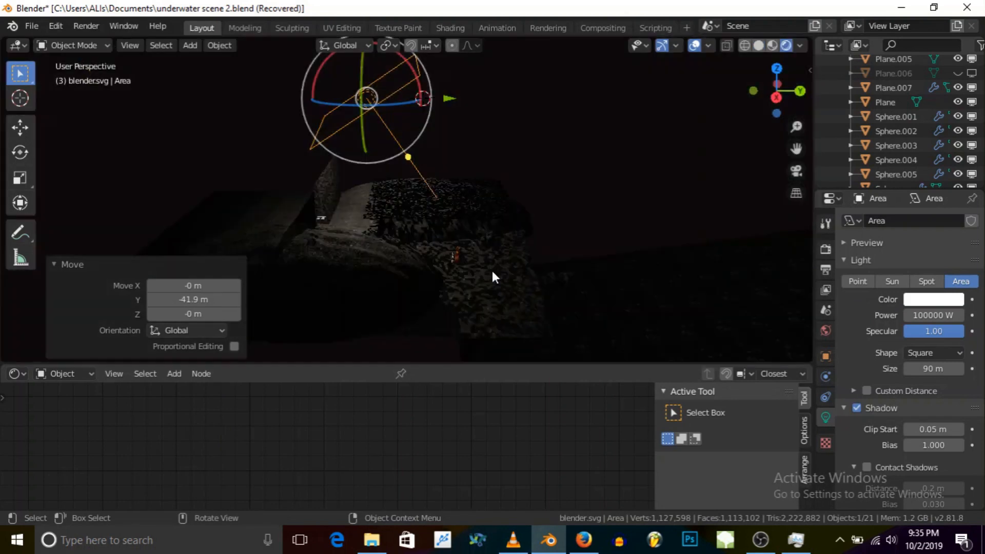
{"action": "scroll", "coordinate": [429, 247], "scroll_direction": "up", "scroll_amount": 2}
{"action": "scroll", "coordinate": [445, 245], "scroll_direction": "up", "scroll_amount": 2}
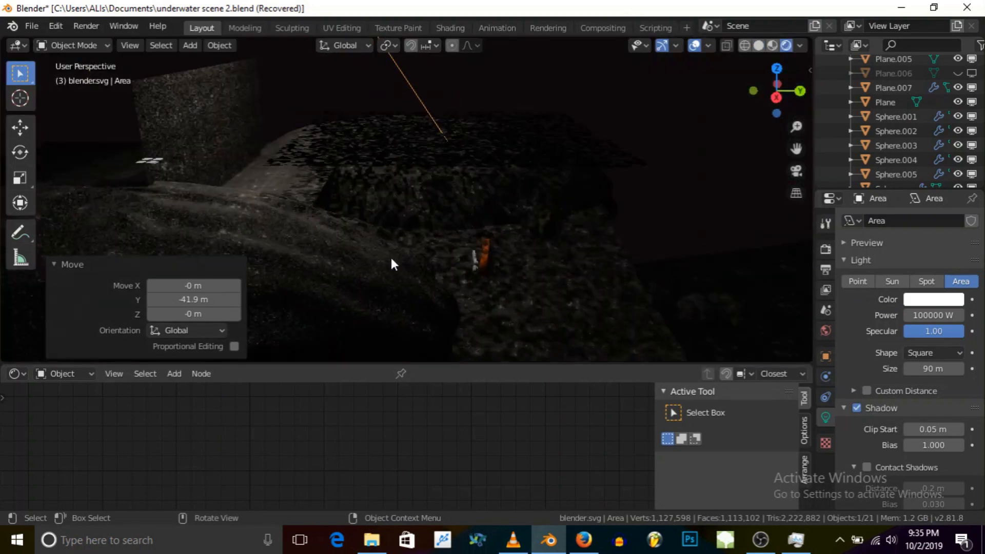
{"action": "scroll", "coordinate": [373, 270], "scroll_direction": "up", "scroll_amount": 2}
{"action": "middle_click_drag", "start_coordinate": [372, 273], "coordinate": [620, 194]}
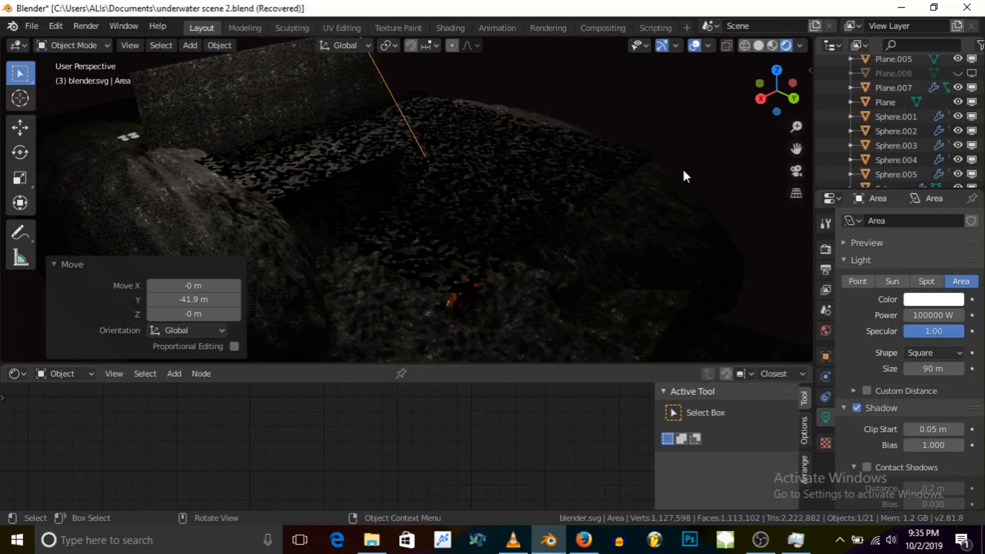
{"action": "scroll", "coordinate": [907, 401], "scroll_direction": "down", "scroll_amount": 2}
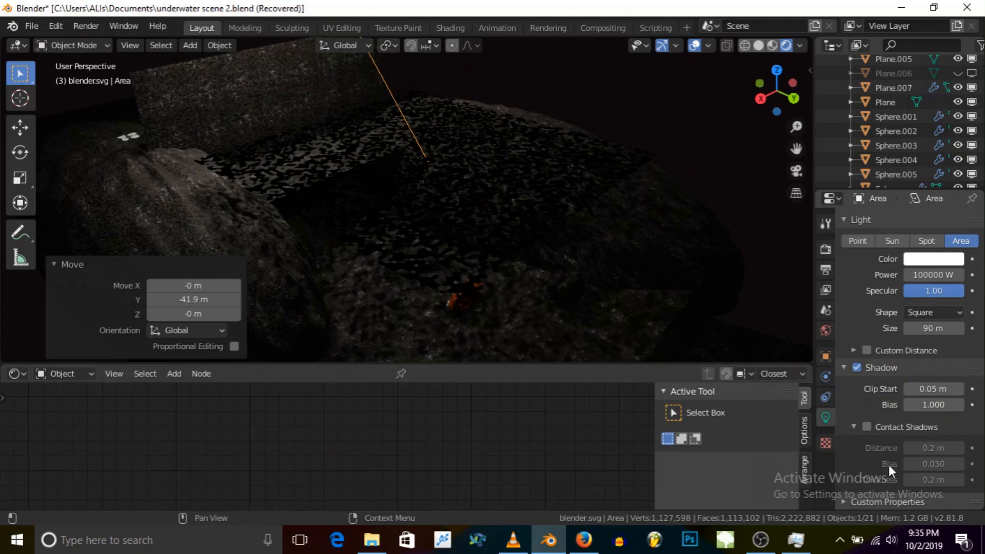
{"action": "scroll", "coordinate": [889, 465], "scroll_direction": "up", "scroll_amount": 2}
{"action": "scroll", "coordinate": [889, 465], "scroll_direction": "down", "scroll_amount": 2}
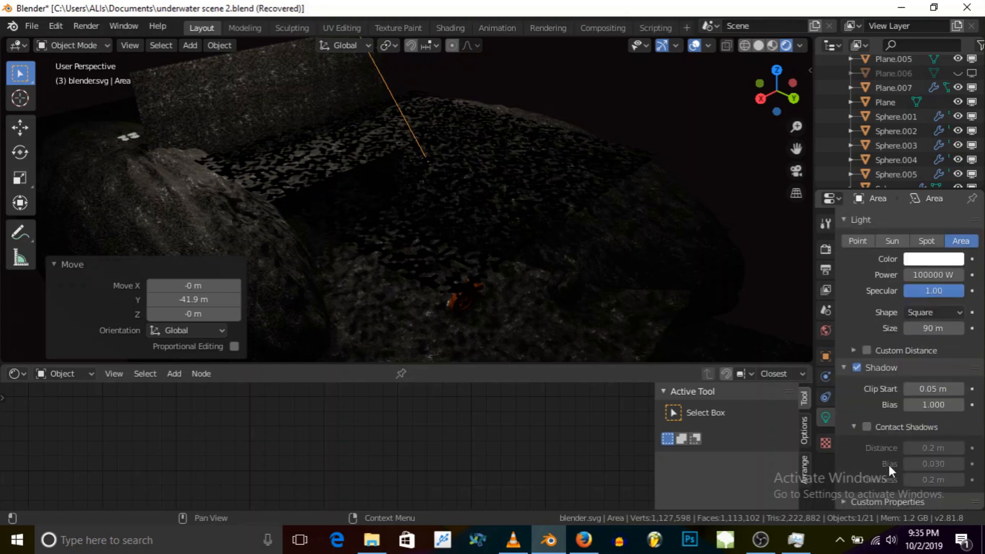